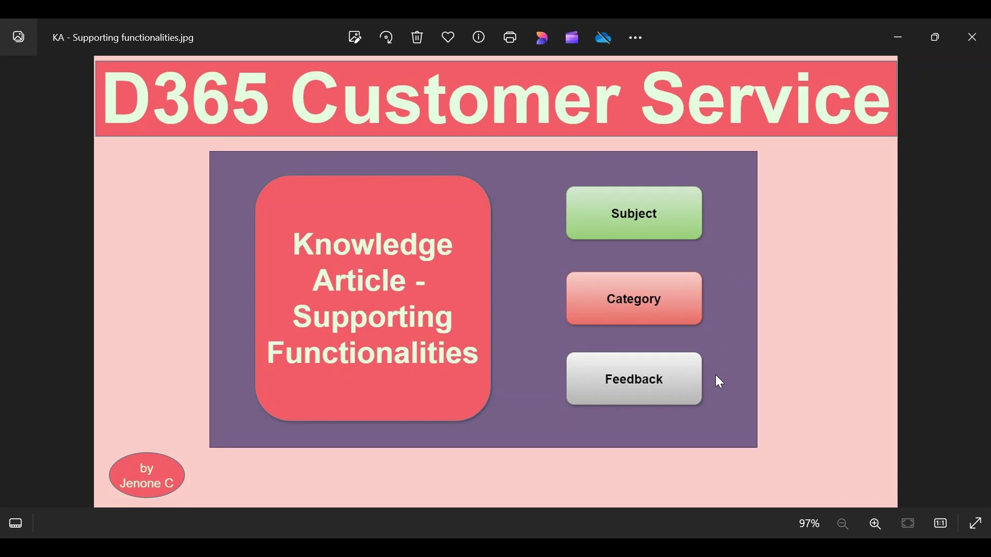
Switch to the Customer Service admin center in the browser and open the case settings
{"action": "key", "text": "alt+Tab"}
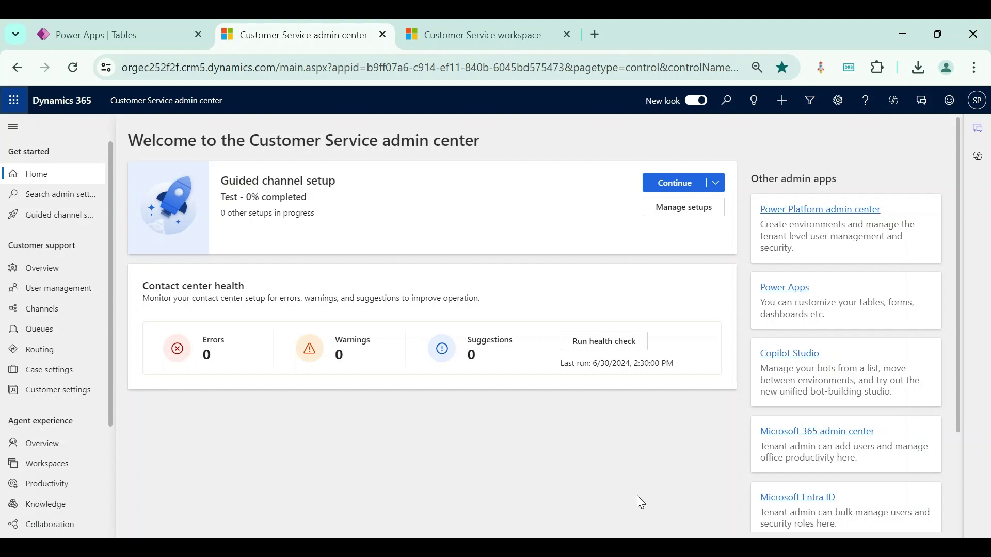
{"action": "left_click", "coordinate": [68, 370]}
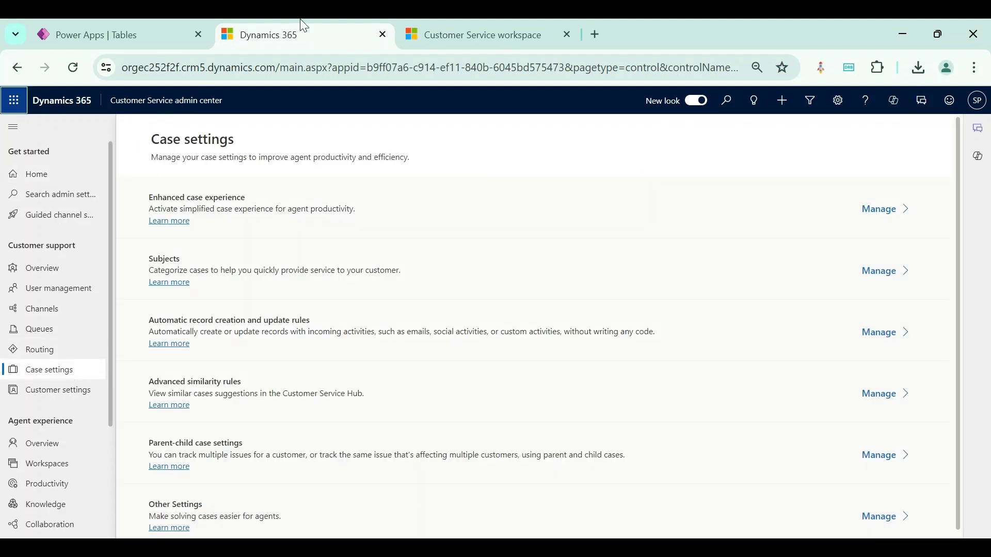
Open the Broadband Issue article in Customer Service workspace and show the publish settings in its summary
{"action": "left_click", "coordinate": [442, 36]}
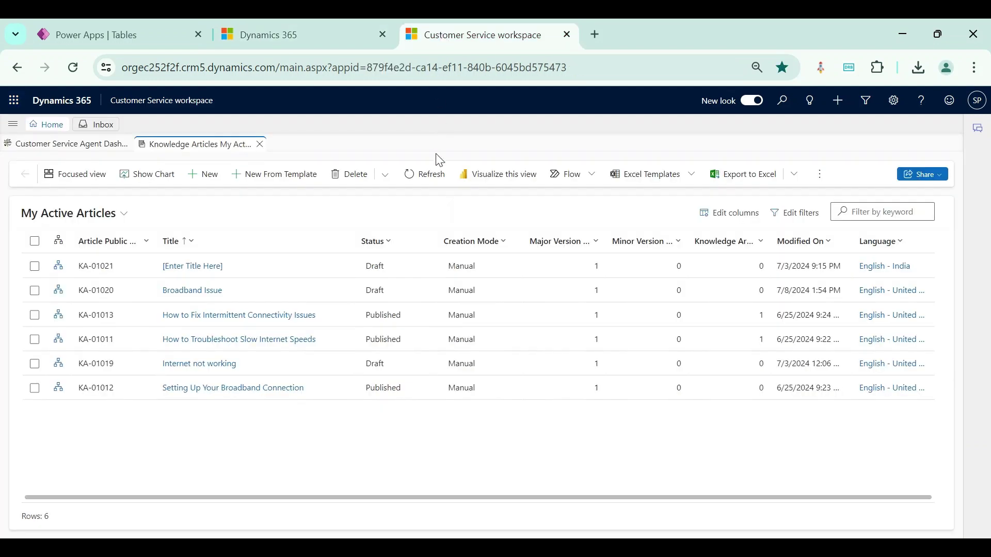
{"action": "left_click", "coordinate": [198, 292]}
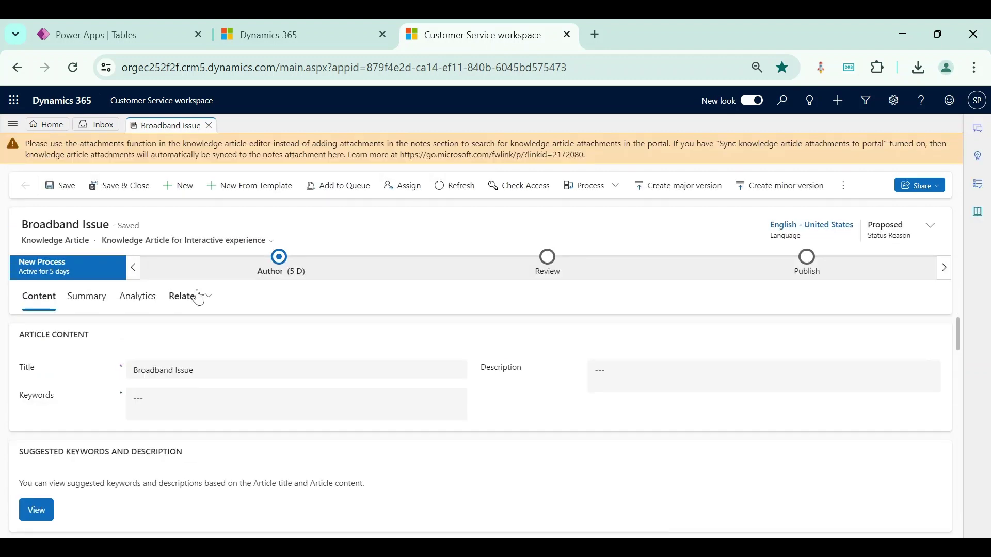
{"action": "left_click", "coordinate": [91, 303]}
{"action": "scroll", "coordinate": [356, 368], "scroll_direction": "down", "scroll_amount": 5}
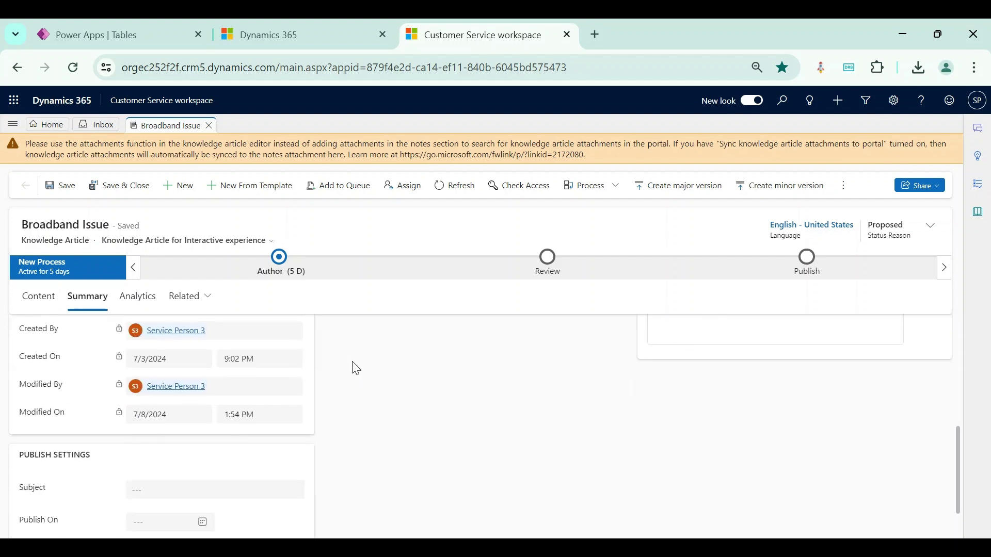
{"action": "scroll", "coordinate": [274, 383], "scroll_direction": "down", "scroll_amount": 1}
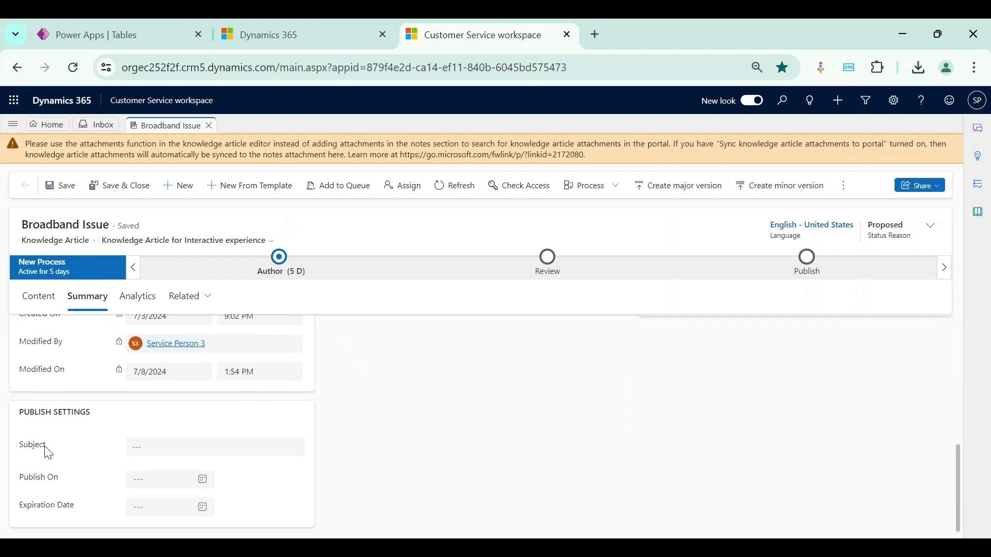
Examine the subjects offered for the article's Subject field, including the children of Query and Service
{"action": "left_click", "coordinate": [140, 446]}
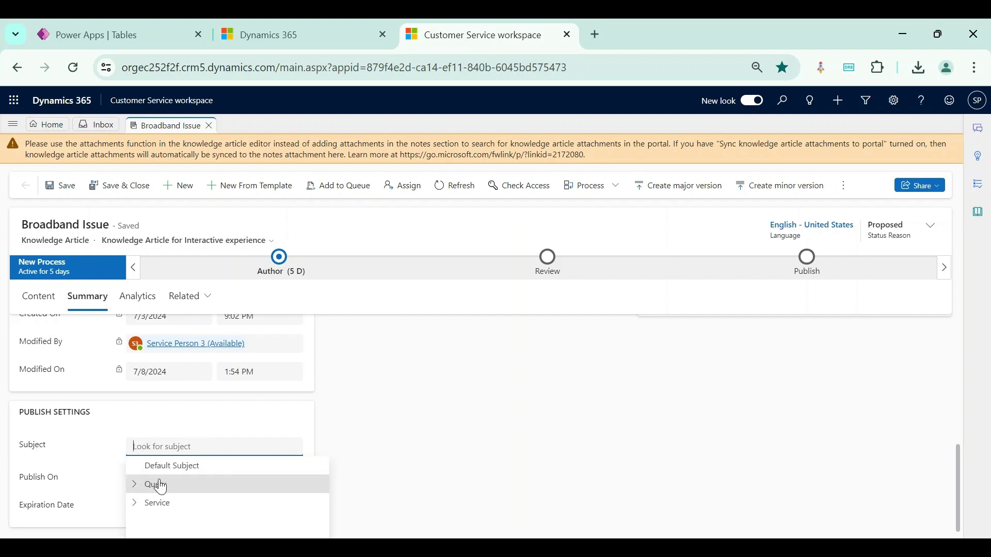
{"action": "left_click", "coordinate": [135, 485]}
{"action": "left_click", "coordinate": [135, 486]}
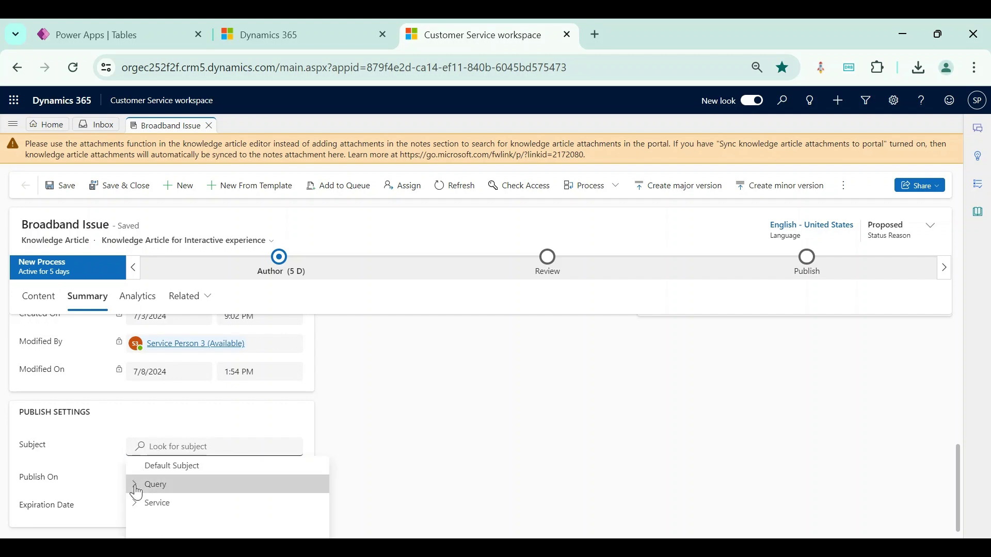
{"action": "left_click", "coordinate": [135, 487]}
{"action": "scroll", "coordinate": [136, 491], "scroll_direction": "down", "scroll_amount": 1}
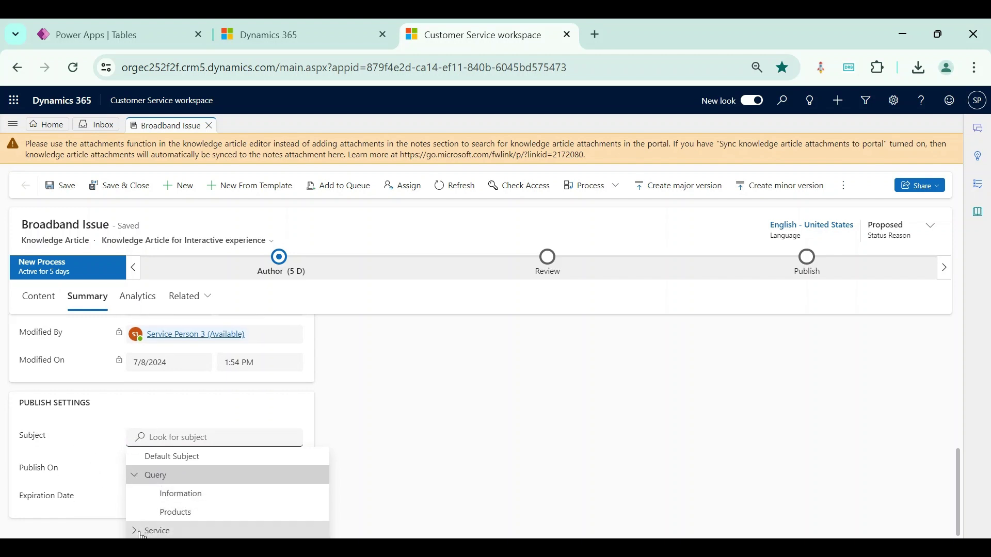
{"action": "scroll", "coordinate": [176, 514], "scroll_direction": "down", "scroll_amount": 1}
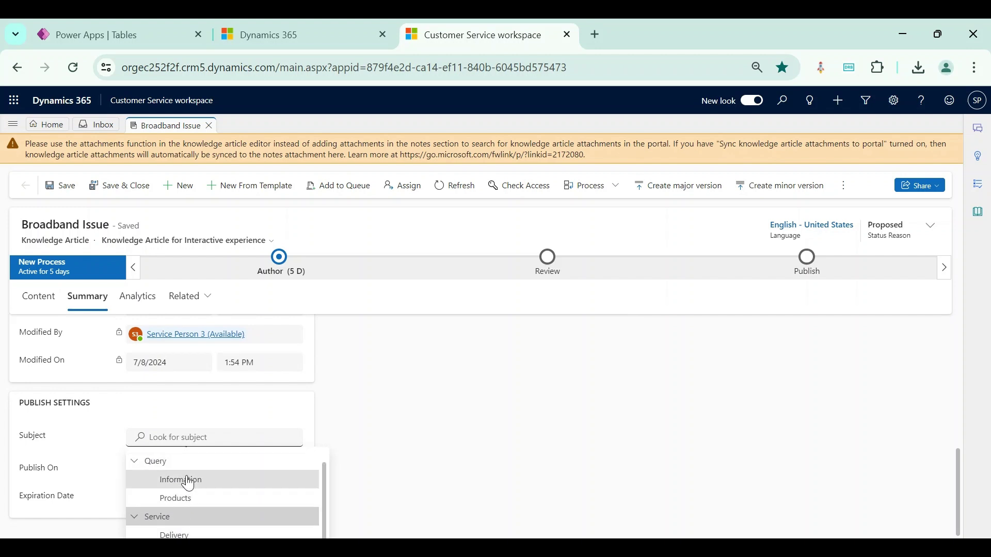
{"action": "left_click", "coordinate": [135, 462]}
{"action": "left_click", "coordinate": [137, 493]}
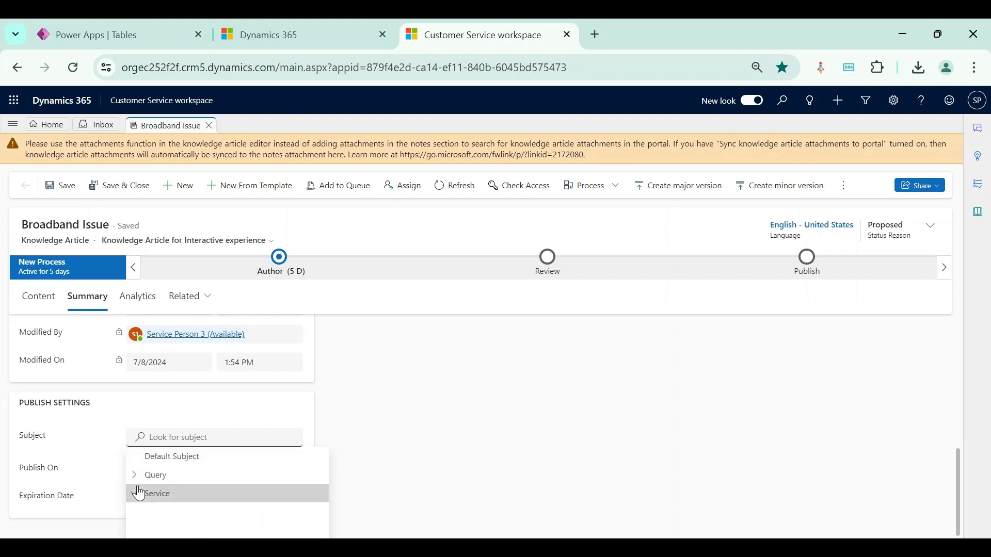
{"action": "left_click", "coordinate": [453, 425]}
Examine the article's related categories and compare their place in the summary with the Subject field in the publish settings
{"action": "scroll", "coordinate": [453, 423], "scroll_direction": "up", "scroll_amount": 5}
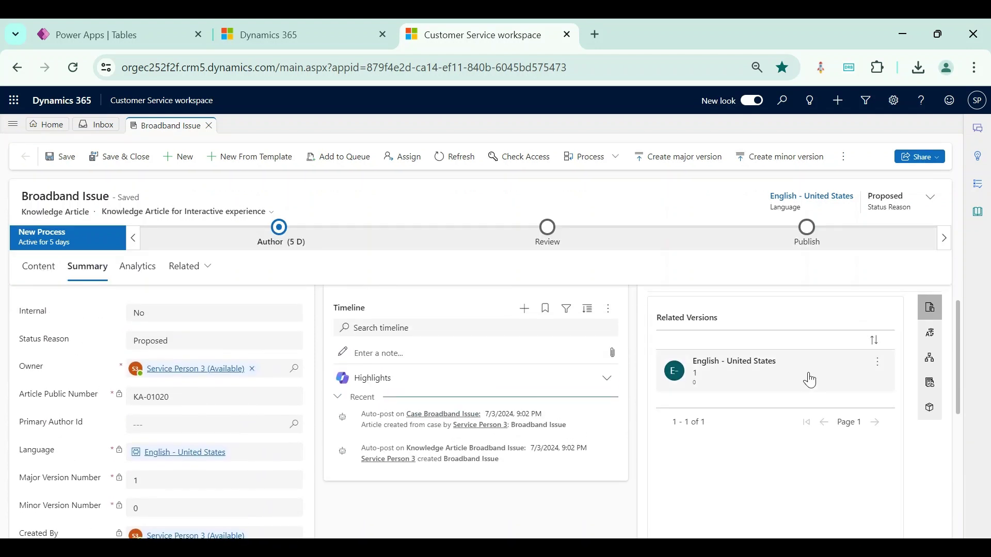
{"action": "left_click", "coordinate": [929, 358]}
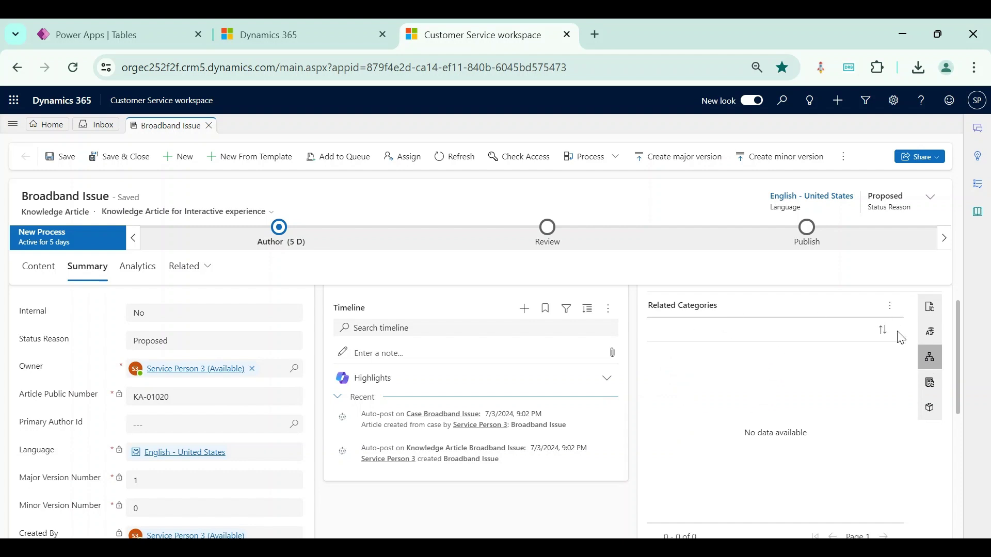
{"action": "scroll", "coordinate": [826, 387], "scroll_direction": "down", "scroll_amount": 5}
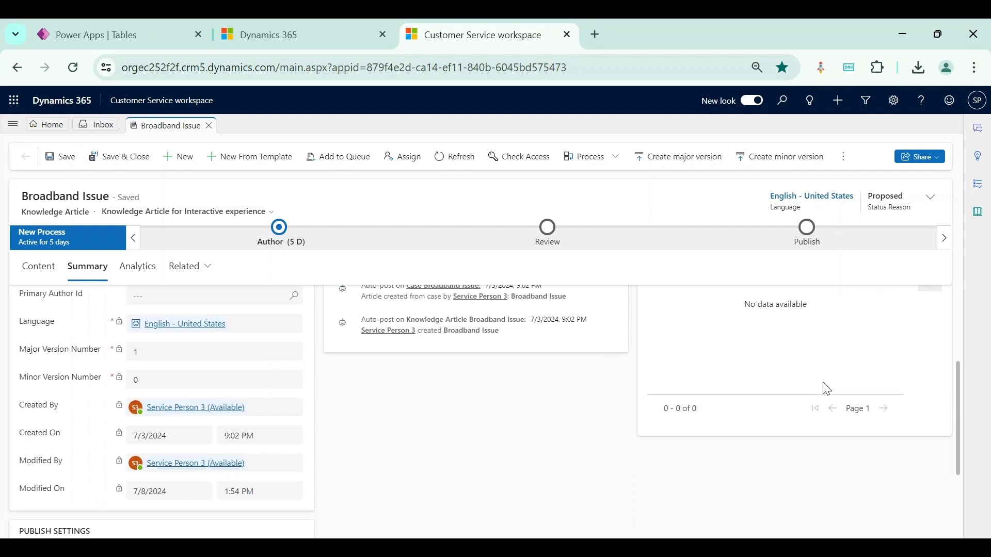
{"action": "scroll", "coordinate": [417, 457], "scroll_direction": "up", "scroll_amount": 4}
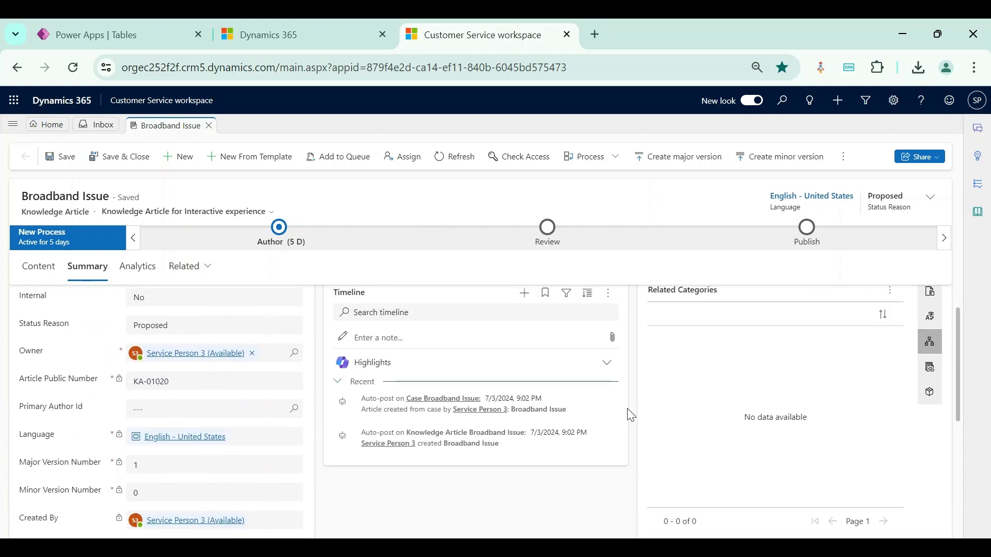
{"action": "scroll", "coordinate": [488, 426], "scroll_direction": "down", "scroll_amount": 4}
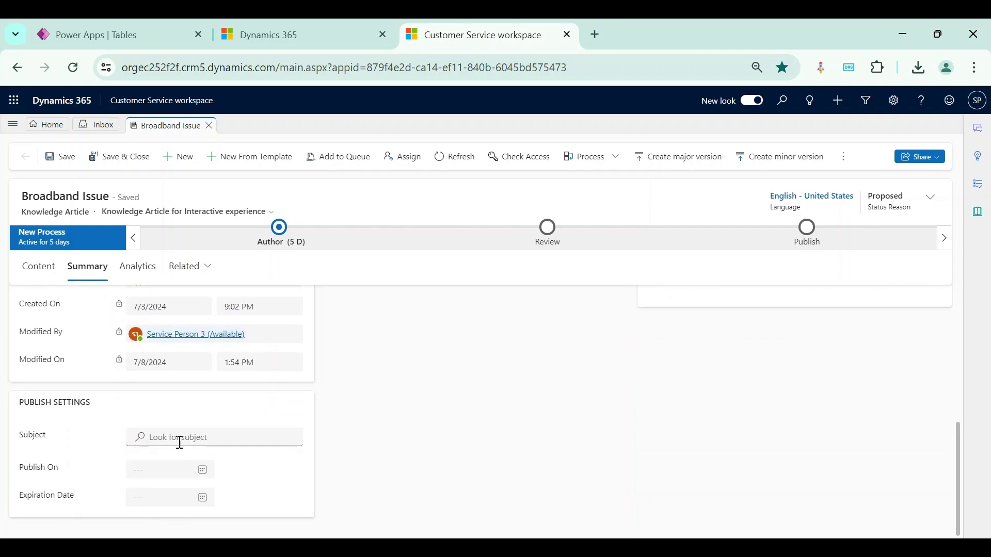
{"action": "scroll", "coordinate": [455, 411], "scroll_direction": "up", "scroll_amount": 1}
{"action": "scroll", "coordinate": [456, 412], "scroll_direction": "up", "scroll_amount": 4}
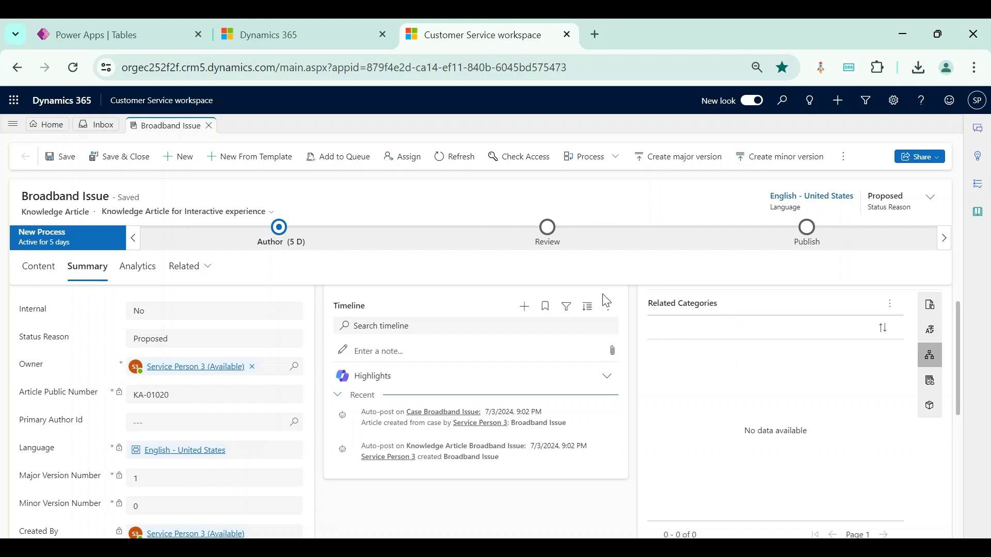
{"action": "scroll", "coordinate": [414, 471], "scroll_direction": "down", "scroll_amount": 4}
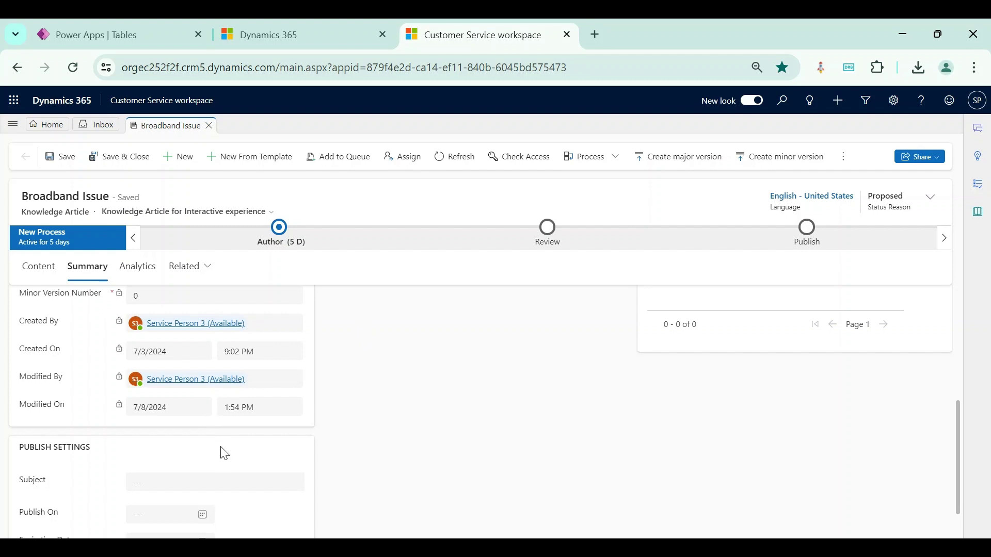
{"action": "scroll", "coordinate": [496, 409], "scroll_direction": "up", "scroll_amount": 5}
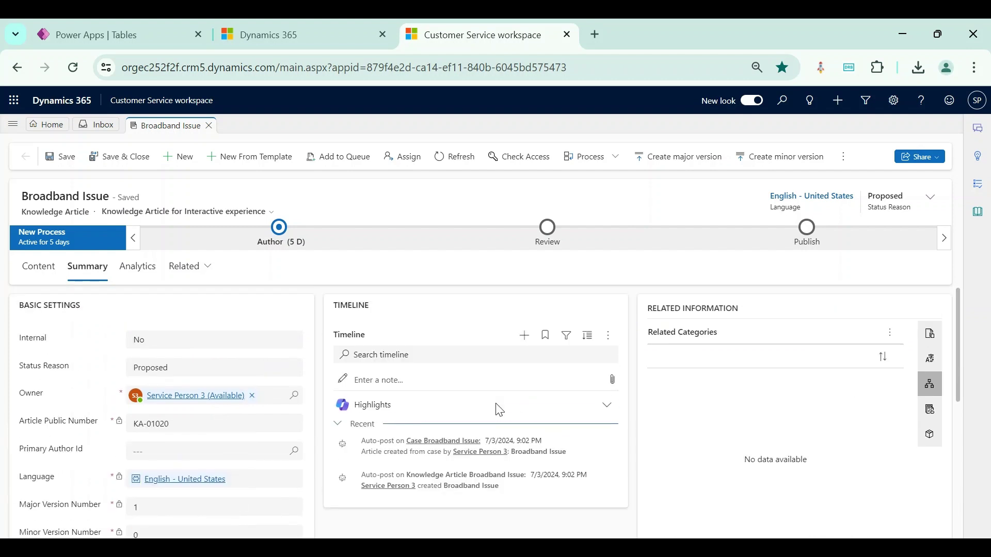
Review the commands for relating a category to the article, both for Related Categories and for the whole record
{"action": "left_click", "coordinate": [890, 336]}
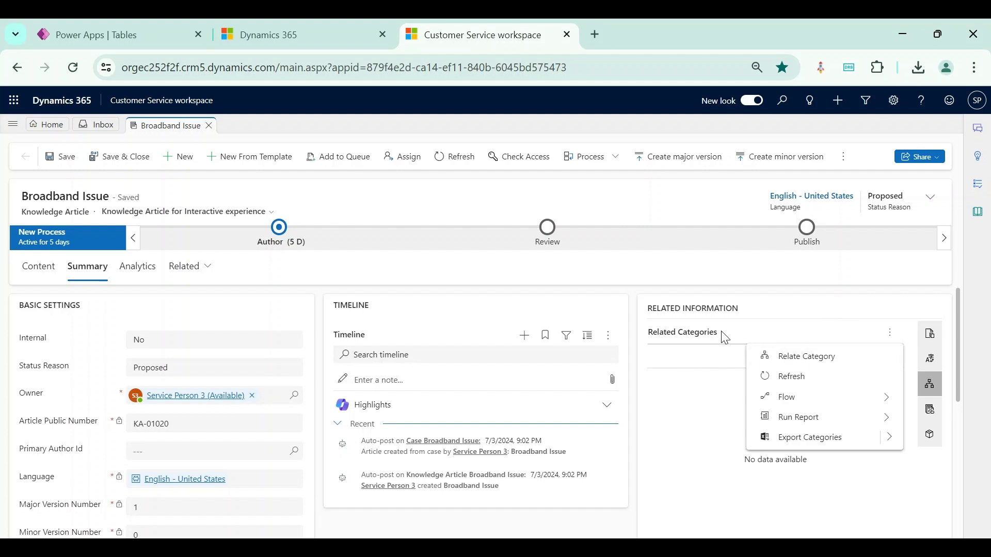
{"action": "left_click", "coordinate": [843, 156]}
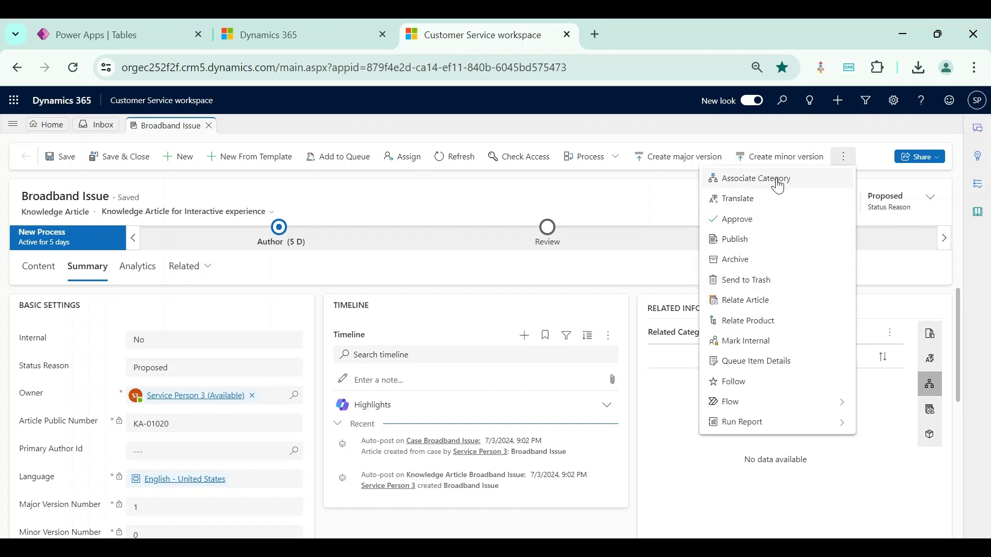
{"action": "left_click", "coordinate": [679, 197]}
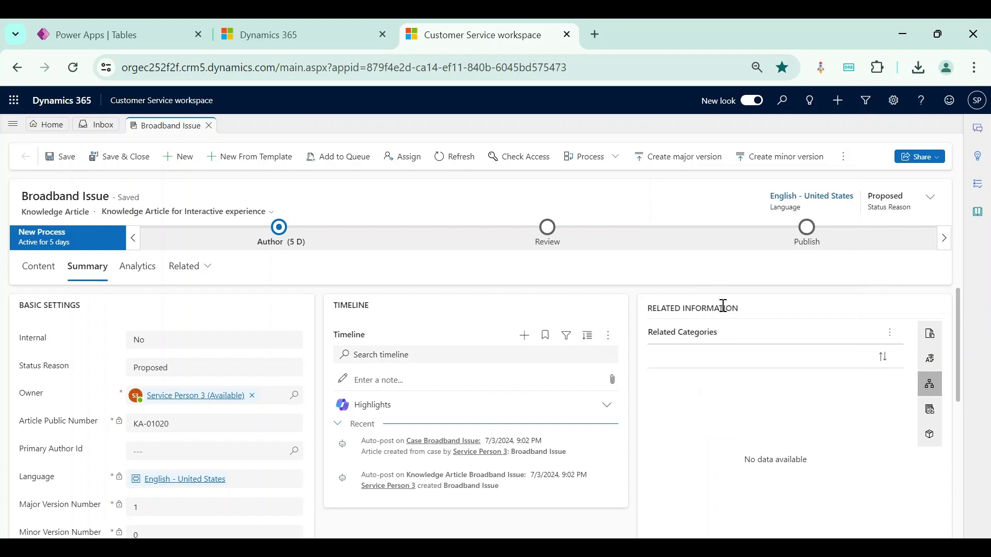
Return to the admin center's case settings and open the management page for Subjects
{"action": "left_click", "coordinate": [301, 20]}
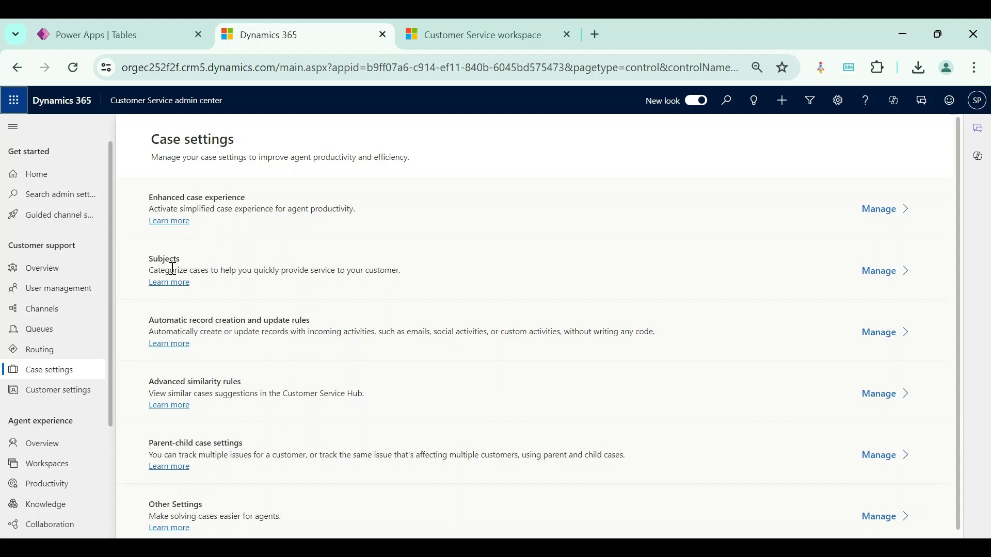
{"action": "left_click", "coordinate": [882, 272]}
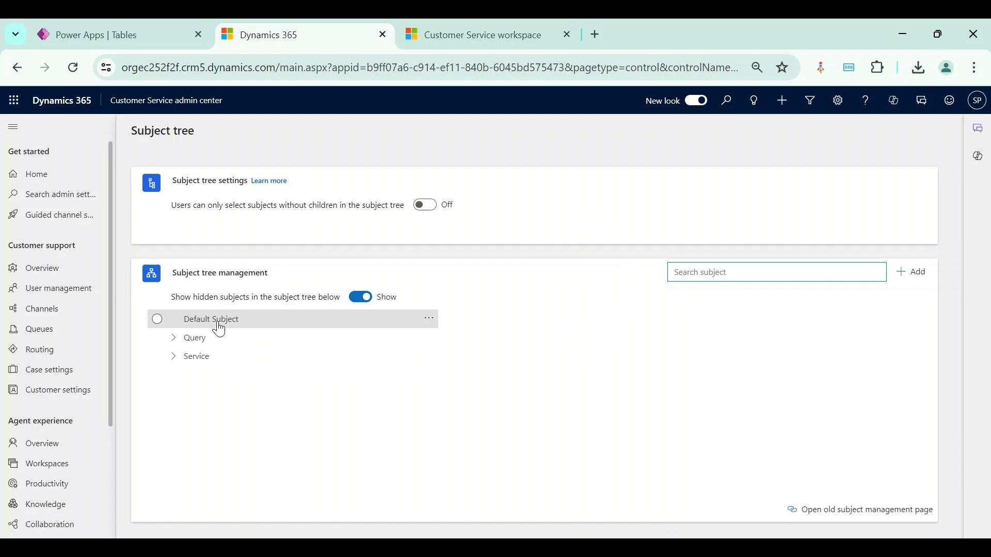
Compare the subjects offered in the Broadband Issue article's Subject field with those in the admin center's subject tree
{"action": "left_click", "coordinate": [467, 26]}
{"action": "scroll", "coordinate": [289, 360], "scroll_direction": "down", "scroll_amount": 5}
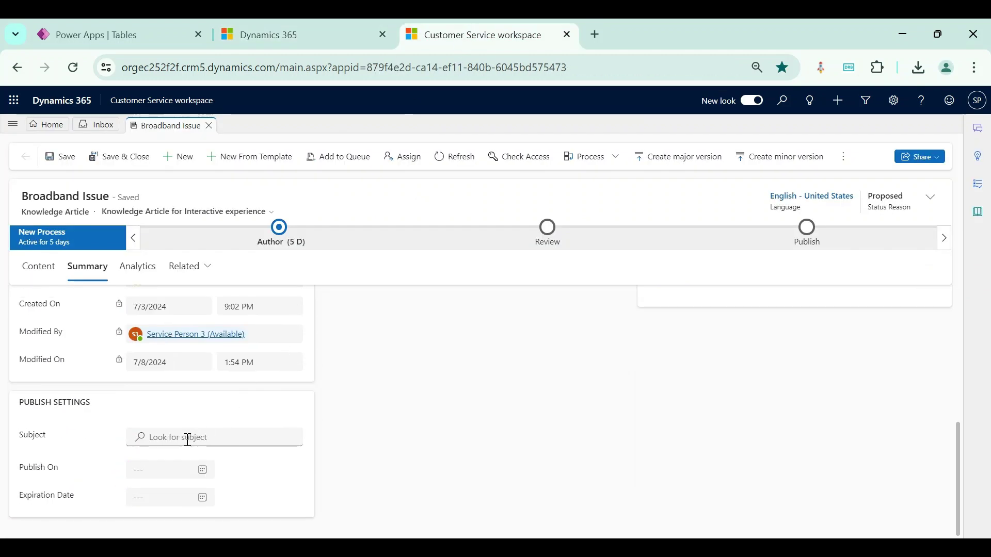
{"action": "left_click", "coordinate": [172, 437]}
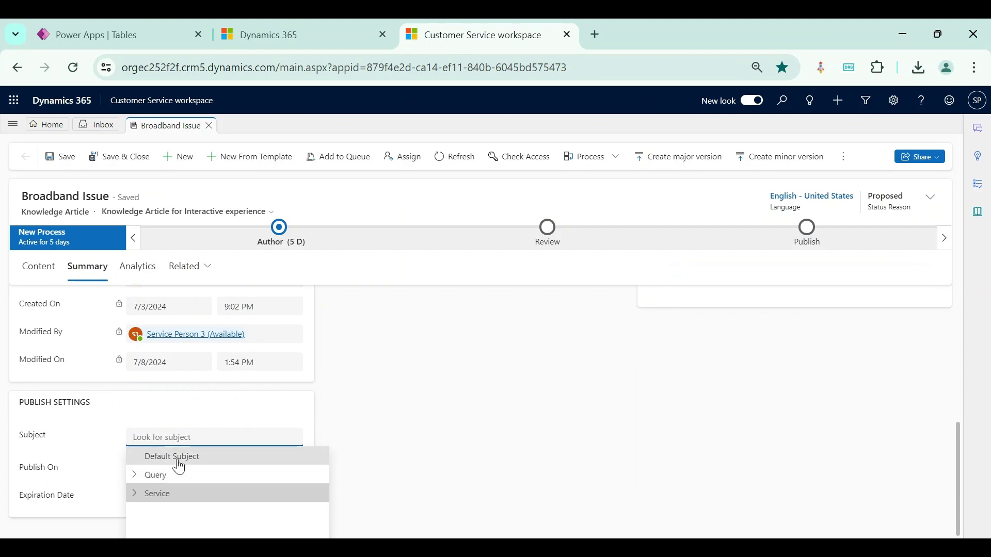
{"action": "left_click", "coordinate": [292, 43]}
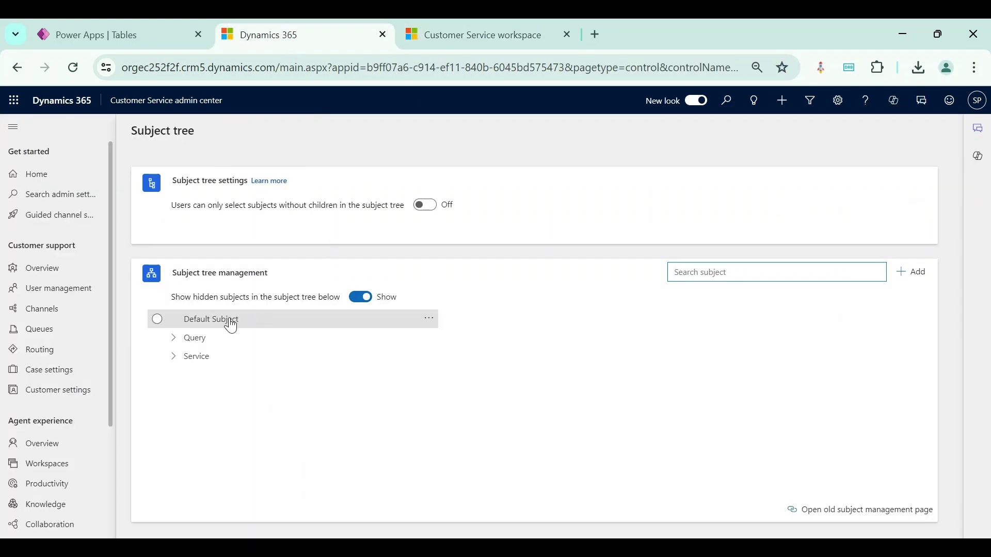
{"action": "left_click", "coordinate": [176, 345]}
{"action": "left_click", "coordinate": [176, 345]}
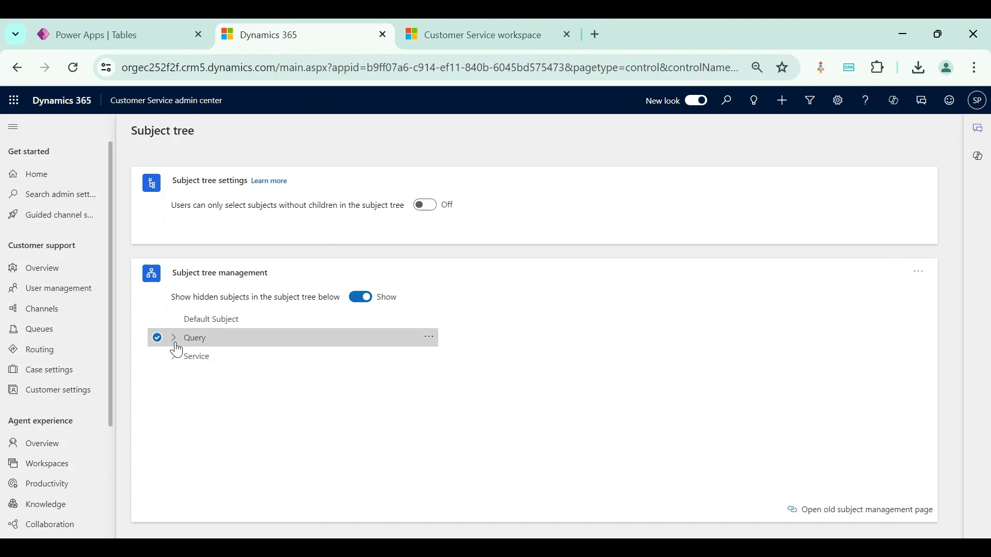
{"action": "left_click", "coordinate": [157, 338]}
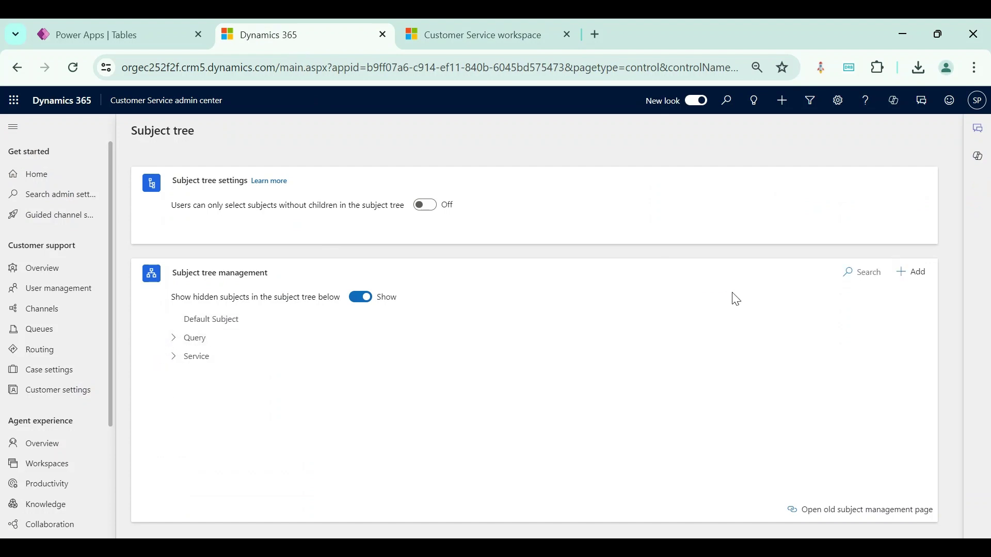
Add a visible subject titled Issue without a parent to the subject tree and save it
{"action": "left_click", "coordinate": [913, 273]}
{"action": "left_click", "coordinate": [792, 179]}
{"action": "type", "text": "Issue"}
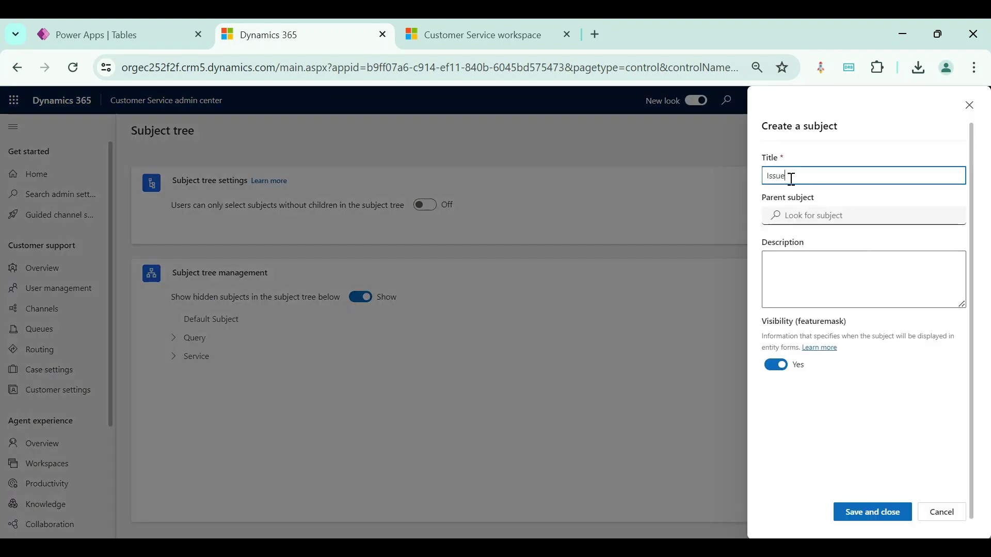
{"action": "left_click", "coordinate": [868, 513]}
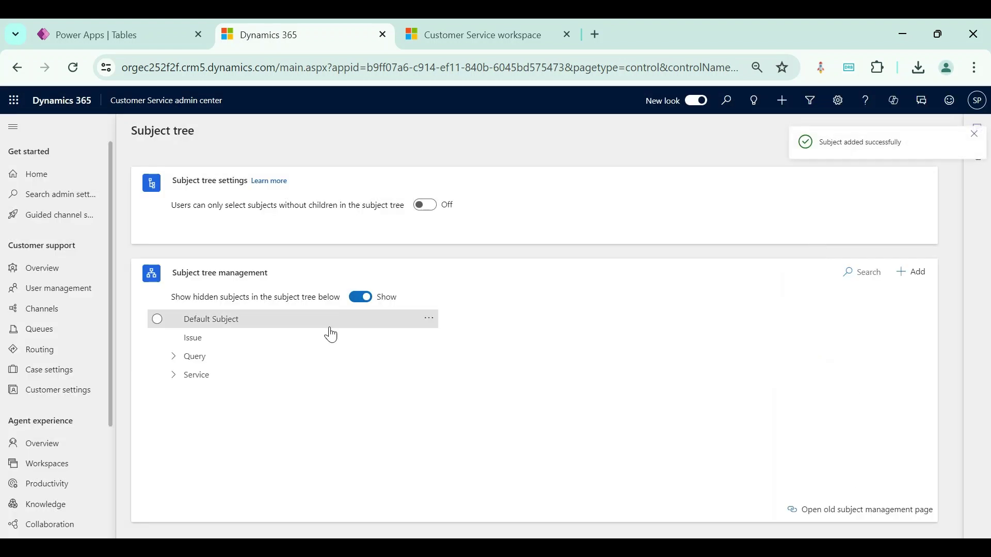
Add a visible child subject titled Broadband issue under the Issue subject and save it
{"action": "left_click", "coordinate": [226, 343]}
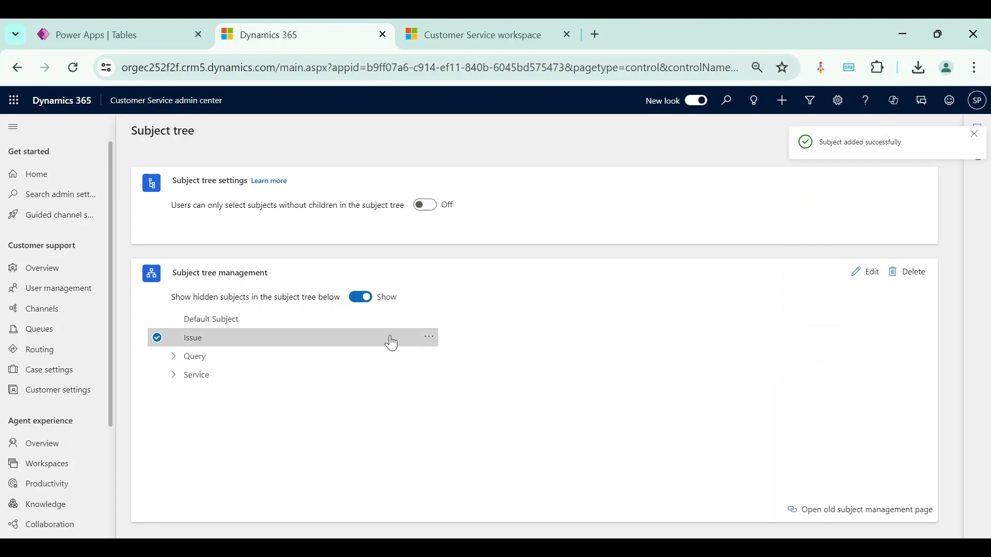
{"action": "left_click", "coordinate": [157, 338]}
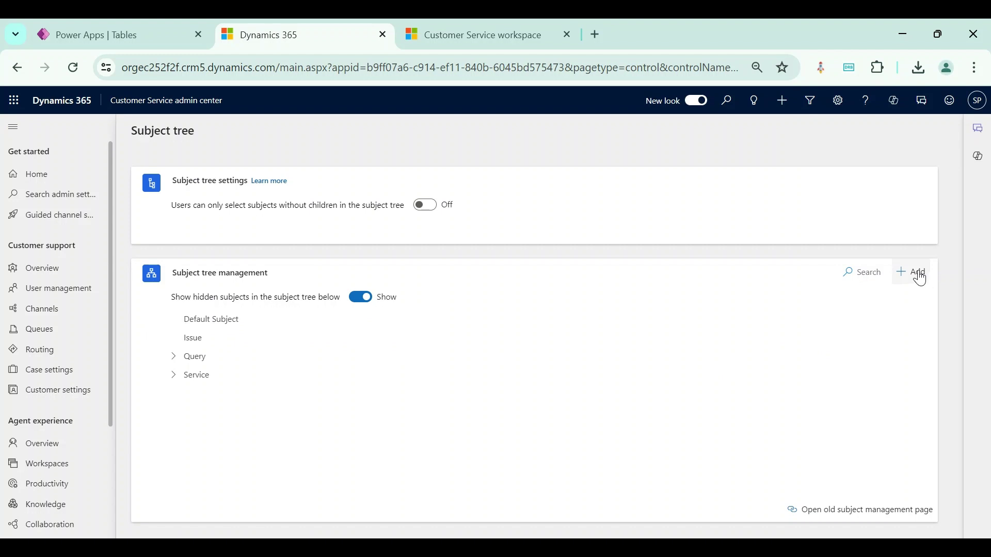
{"action": "left_click", "coordinate": [161, 337]}
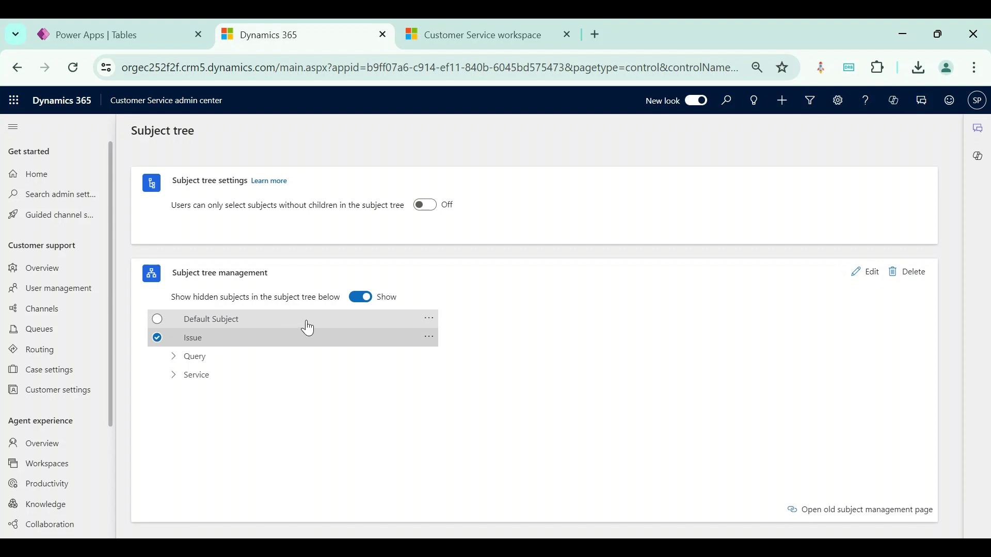
{"action": "left_click", "coordinate": [429, 338]}
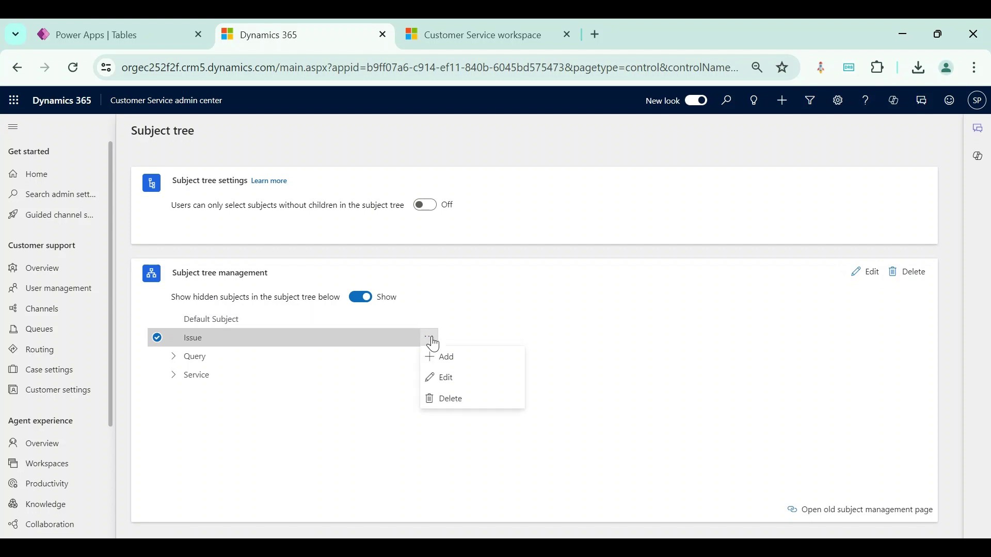
{"action": "left_click", "coordinate": [444, 357]}
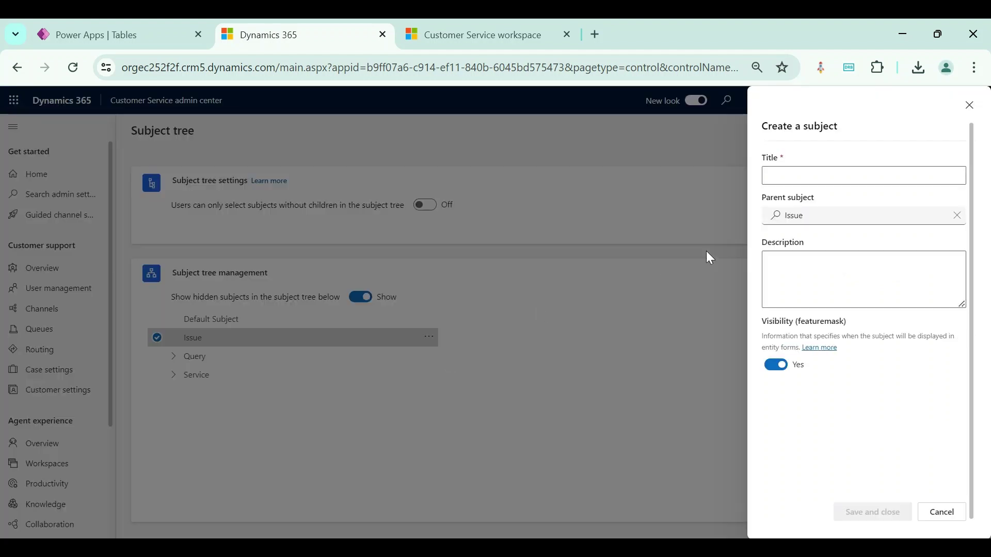
{"action": "left_click", "coordinate": [787, 174]}
{"action": "type", "text": "Broadband issue"}
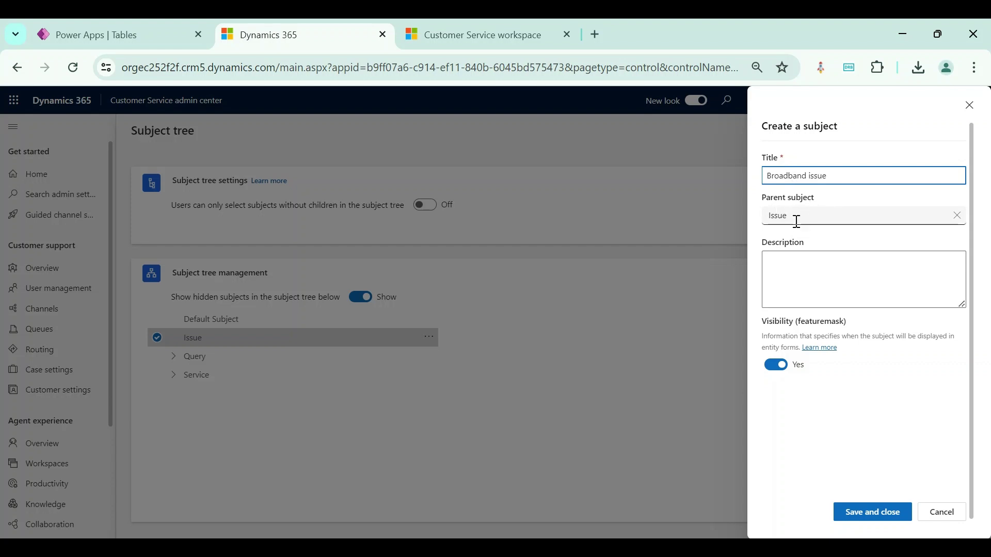
{"action": "left_click", "coordinate": [856, 511]}
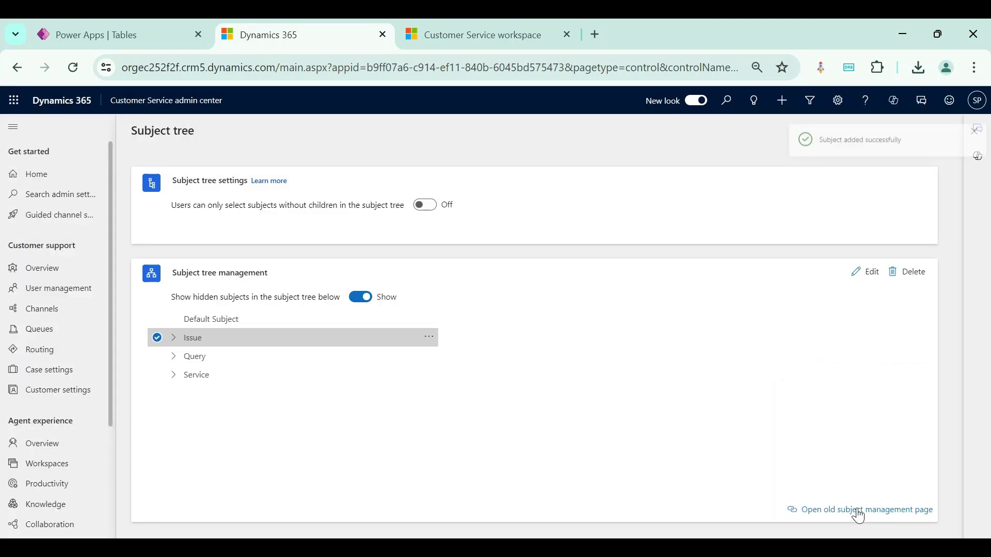
Expand the Issue subject and open the form for adding another child subject under it
{"action": "left_click", "coordinate": [173, 340]}
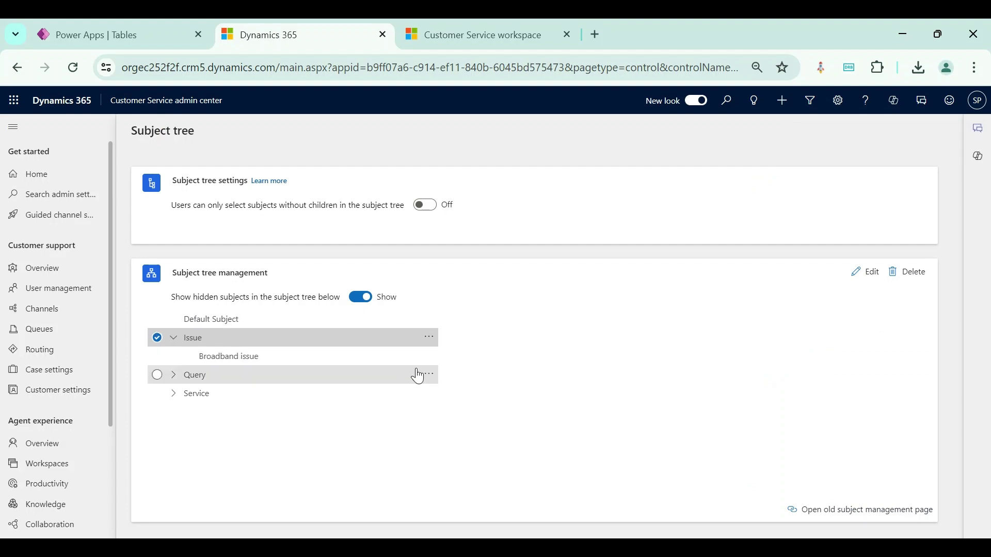
{"action": "left_click", "coordinate": [429, 357]}
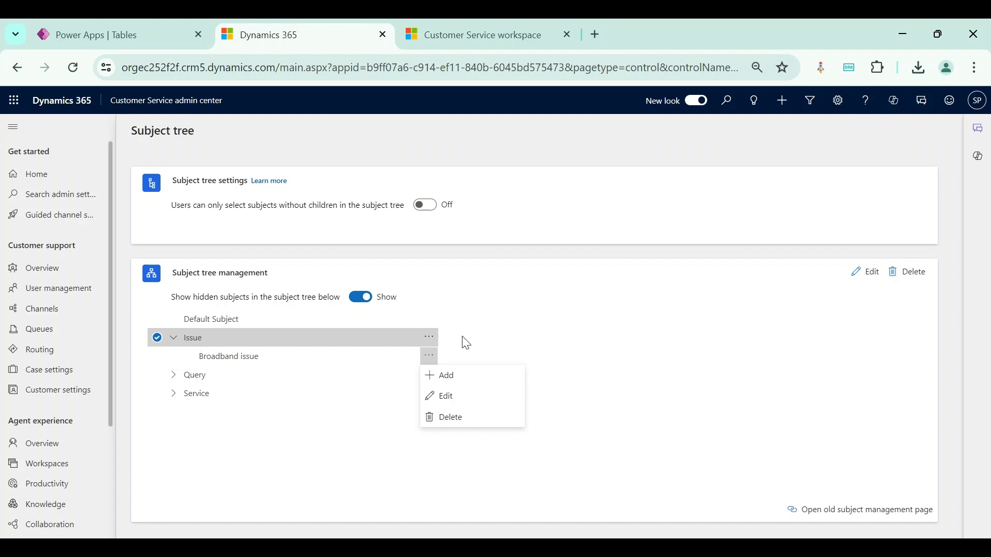
{"action": "left_click", "coordinate": [446, 356]}
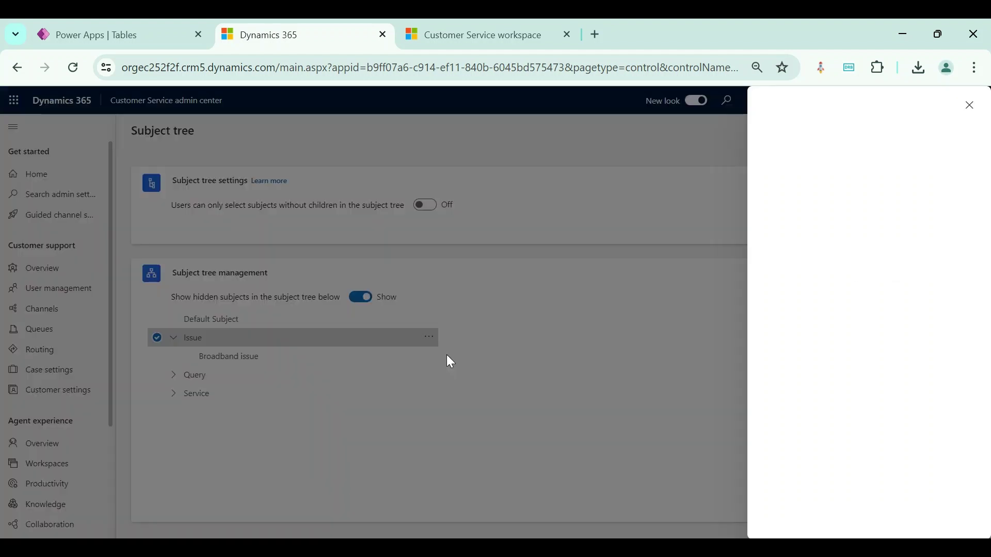
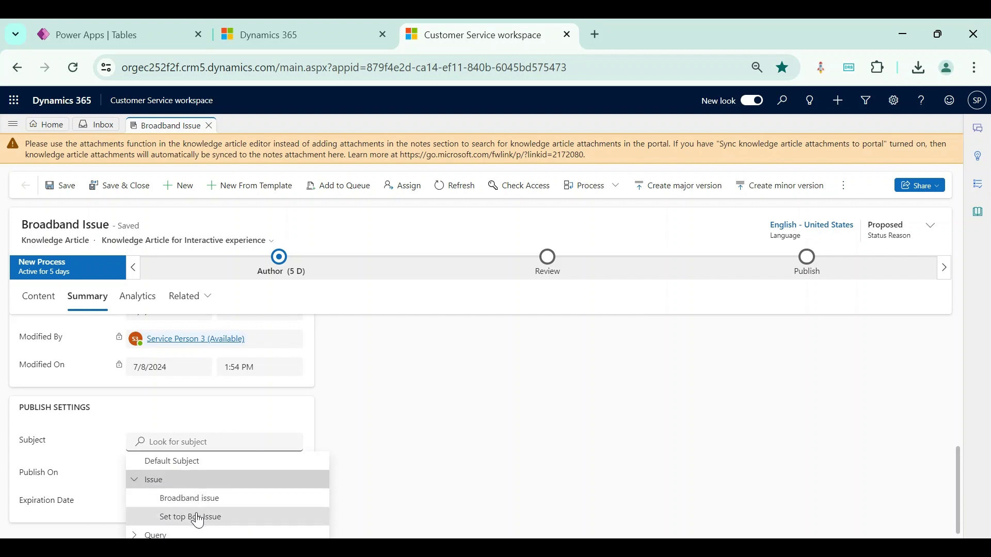
Try the parent subject Issue in the Broadband Issue article's Subject field and clear it
{"action": "left_click", "coordinate": [173, 488]}
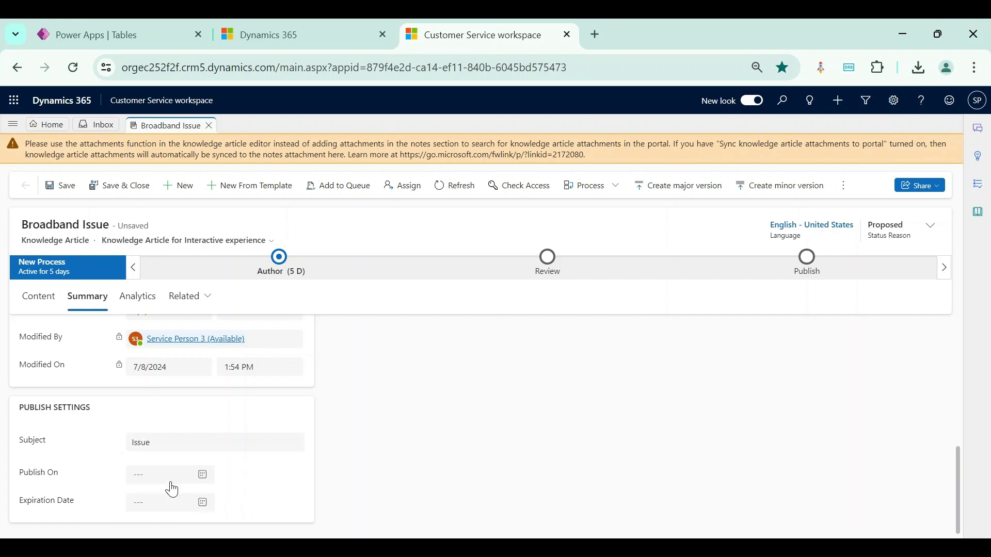
{"action": "left_click", "coordinate": [160, 446]}
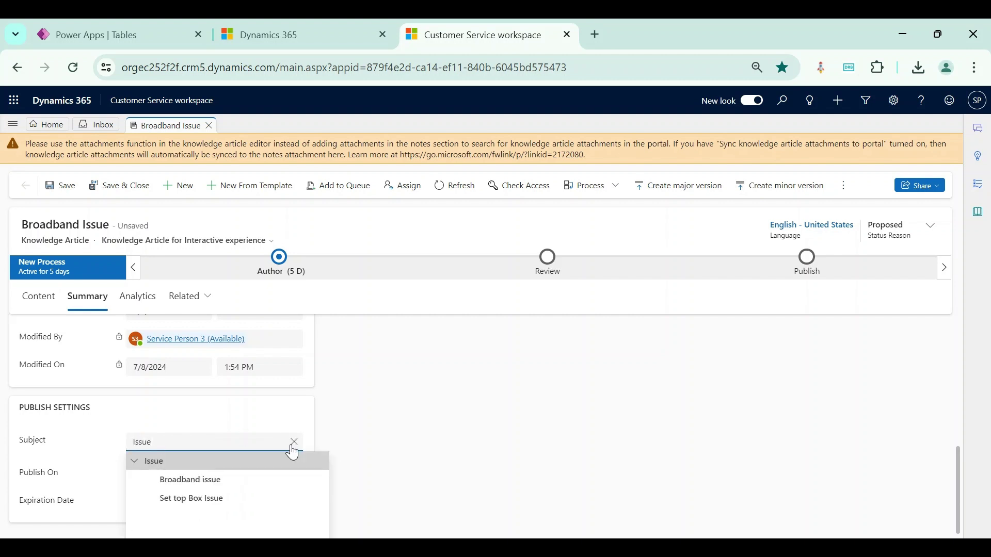
{"action": "left_click", "coordinate": [296, 454]}
Try the child subject Broadband issue in the article's Subject field, clear it and expand Issue among the choices again
{"action": "left_click", "coordinate": [176, 443]}
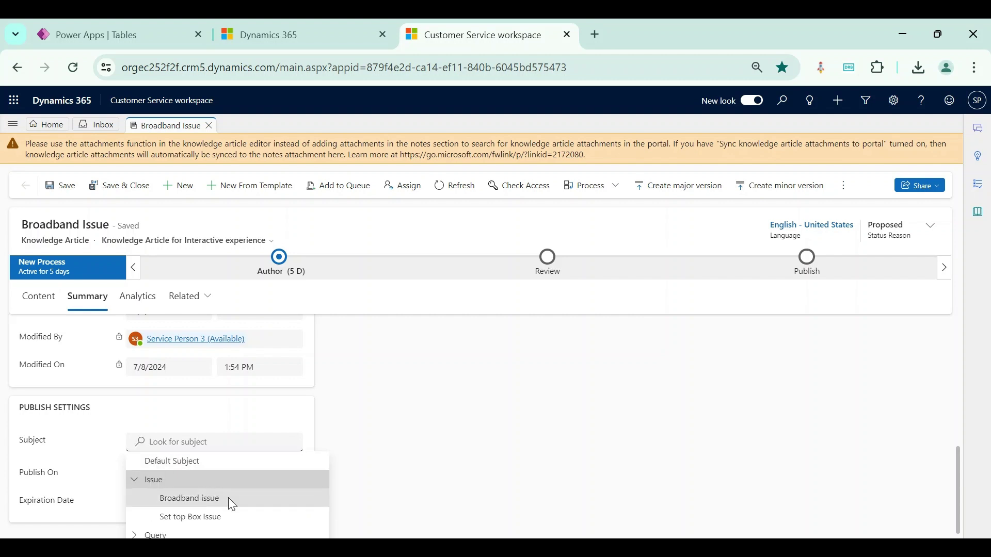
{"action": "left_click", "coordinate": [228, 498]}
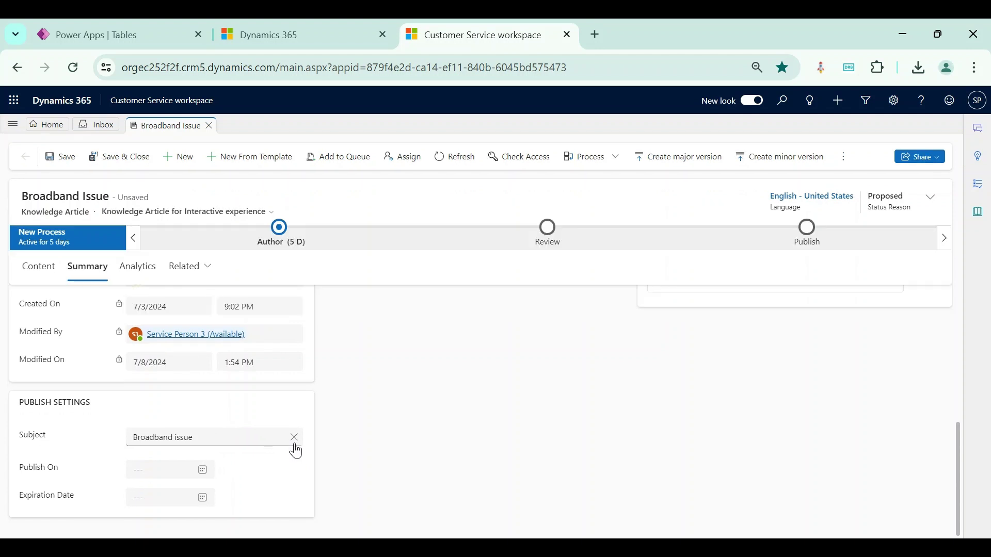
{"action": "left_click", "coordinate": [294, 443]}
{"action": "left_click", "coordinate": [196, 439]}
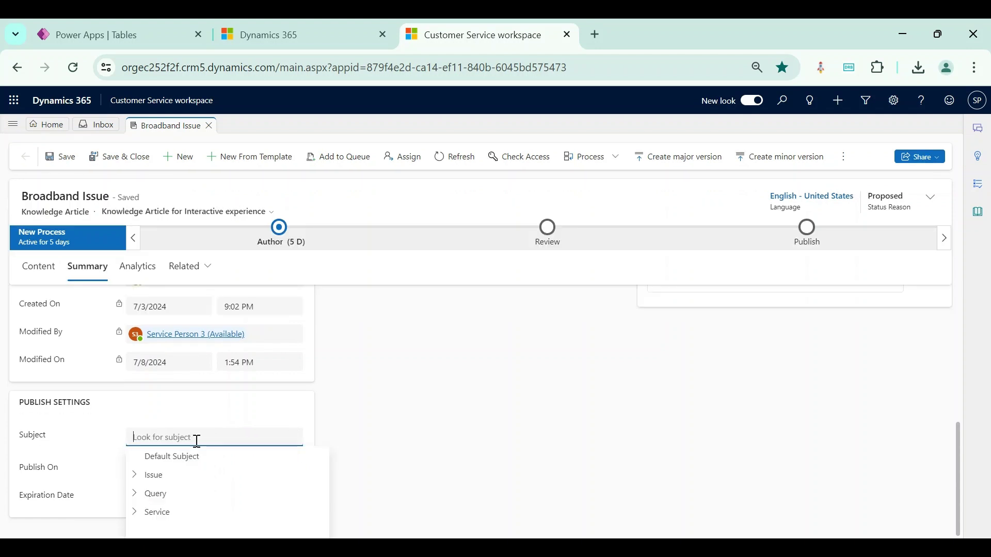
{"action": "left_click", "coordinate": [135, 475]}
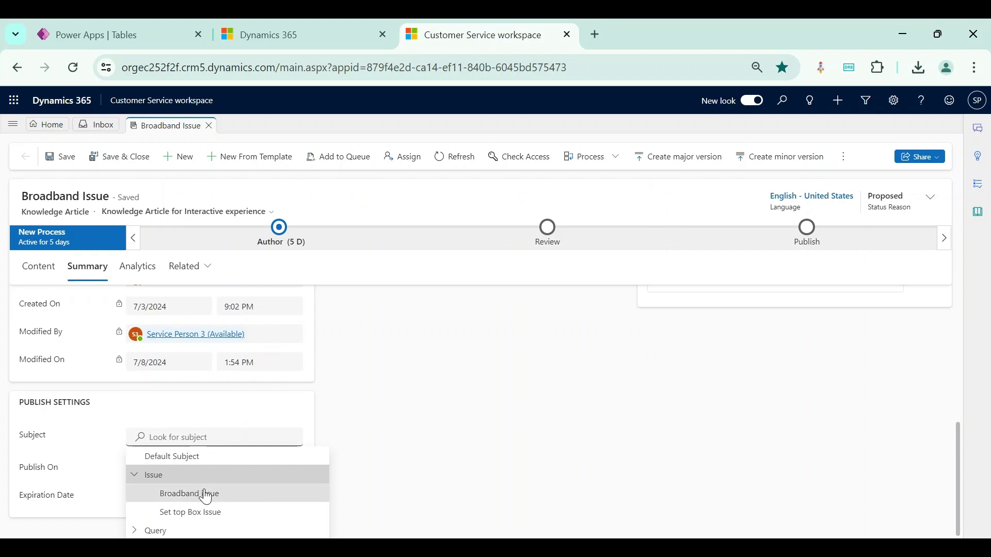
In the admin center's subject tree settings, allow users to select only subjects without children
{"action": "left_click", "coordinate": [329, 24]}
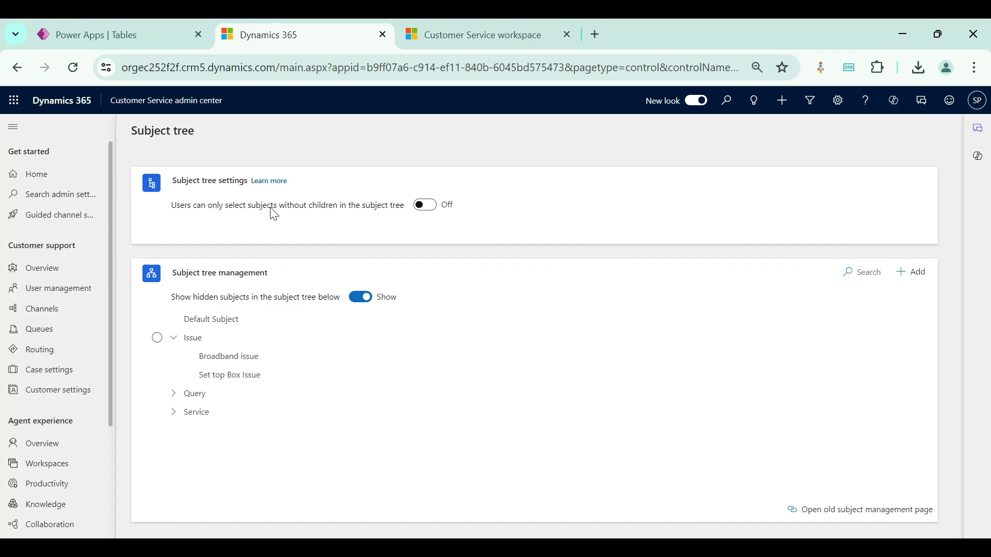
{"action": "left_click", "coordinate": [424, 205]}
{"action": "left_click", "coordinate": [533, 353]}
Switch back to the Broadband Issue article in Customer Service workspace, refresh it and return to its Summary publish settings
{"action": "left_click", "coordinate": [491, 34]}
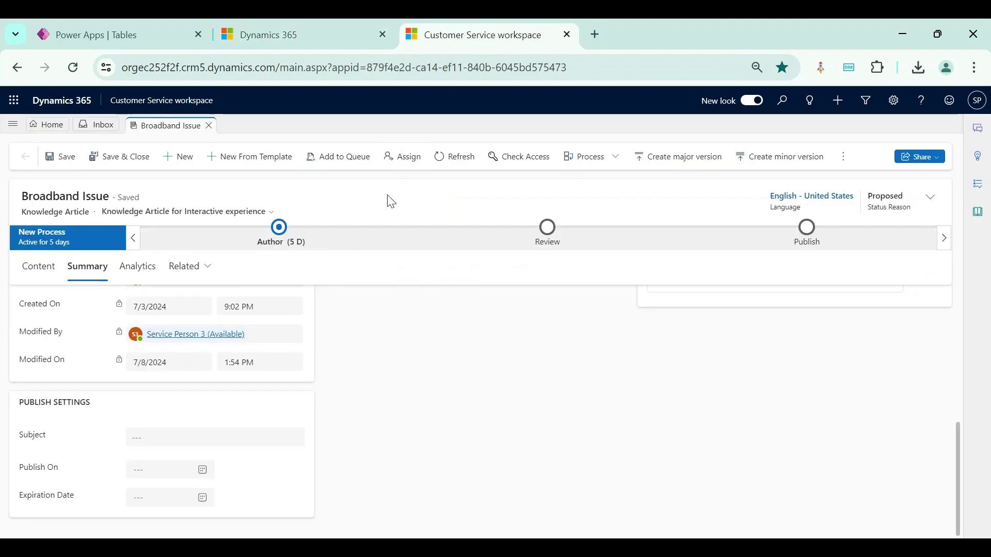
{"action": "left_click", "coordinate": [466, 158]}
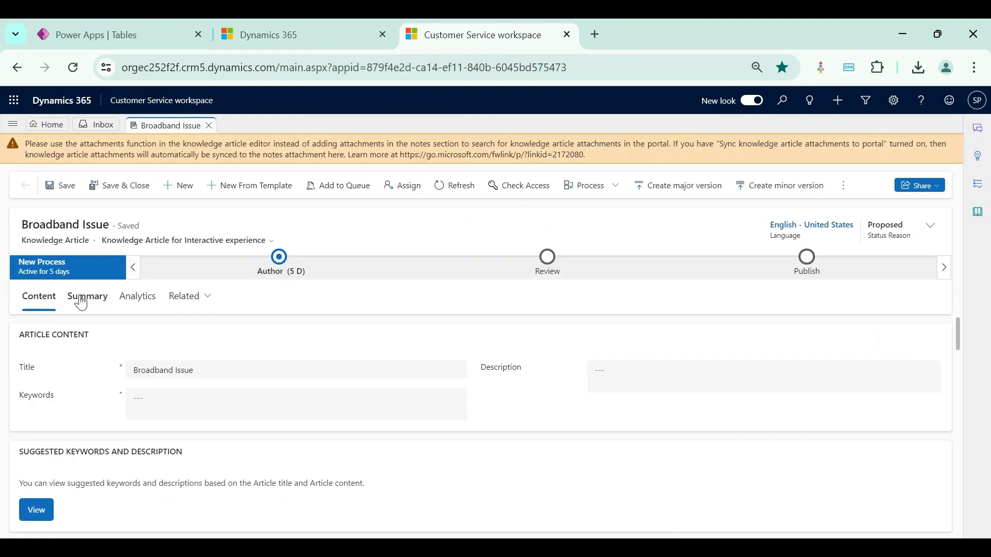
{"action": "left_click", "coordinate": [81, 296]}
{"action": "scroll", "coordinate": [402, 508], "scroll_direction": "down", "scroll_amount": 6}
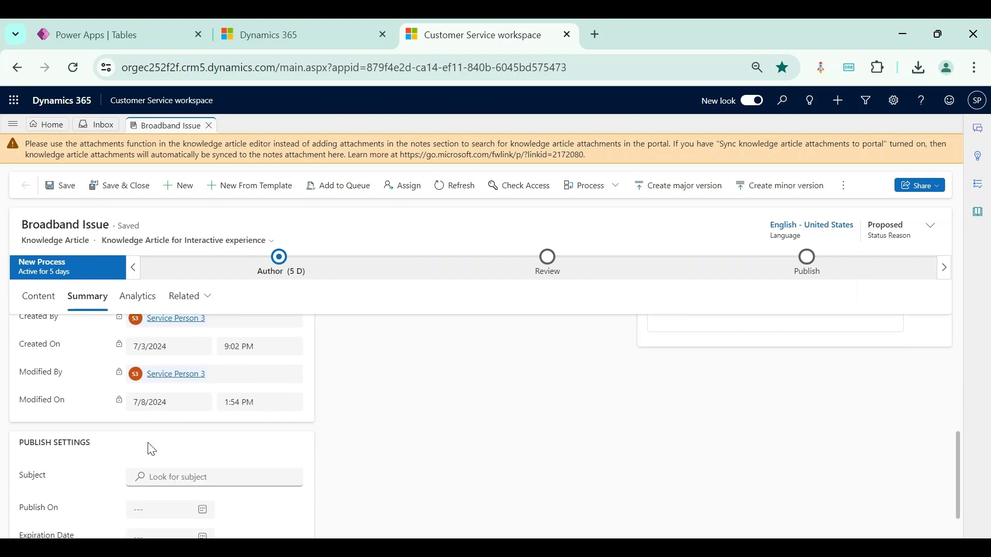
Set the article's Subject to Broadband issue under Issue and save the article
{"action": "left_click", "coordinate": [161, 478]}
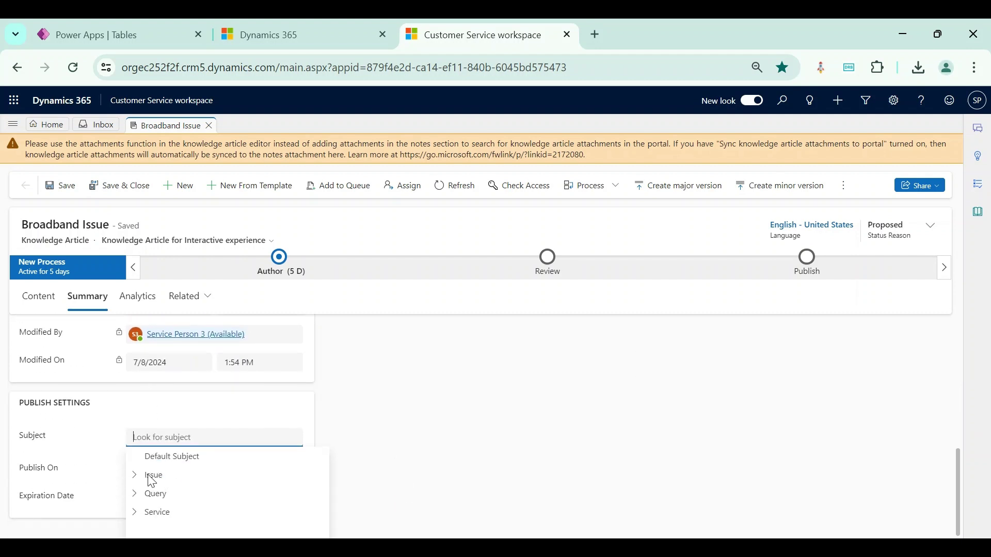
{"action": "left_click", "coordinate": [135, 475]}
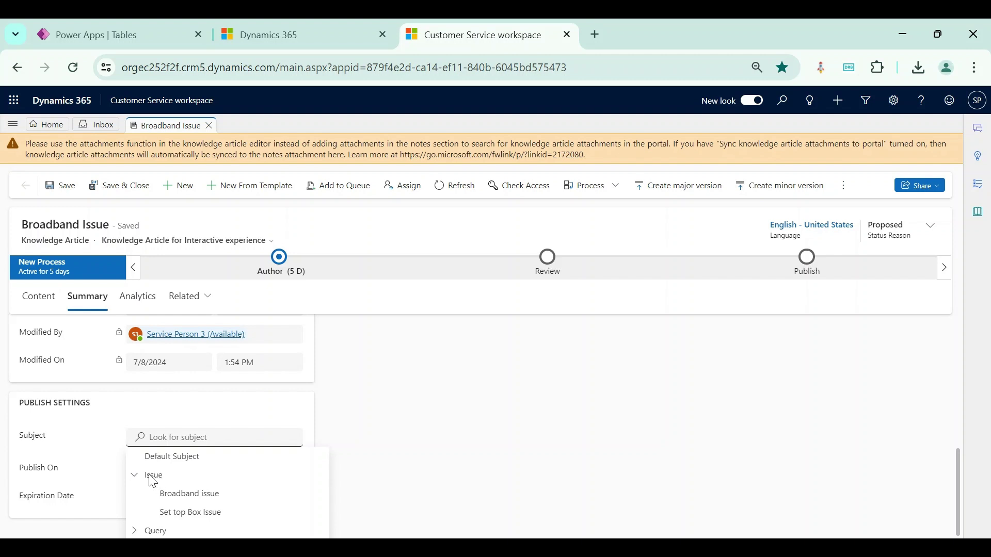
{"action": "left_click", "coordinate": [197, 502]}
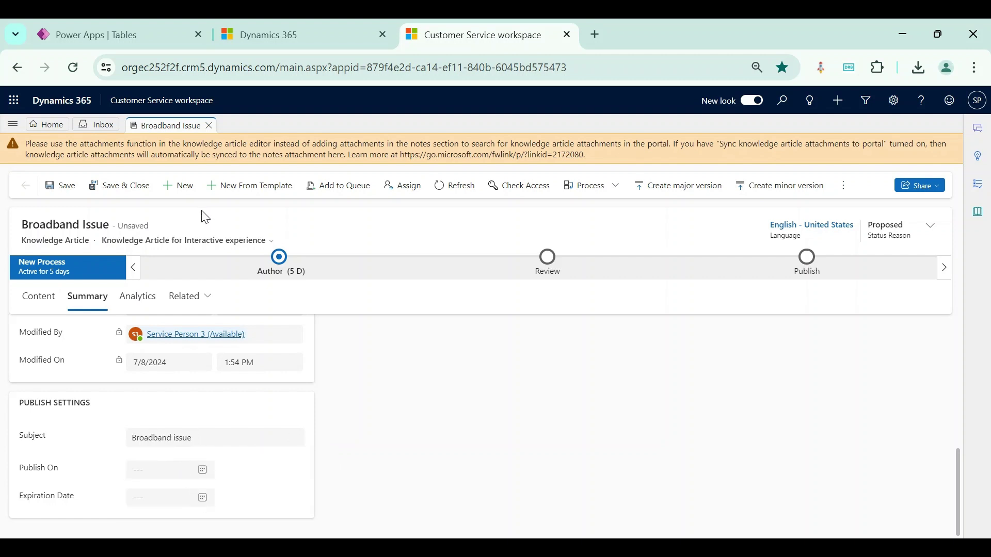
{"action": "left_click", "coordinate": [66, 186]}
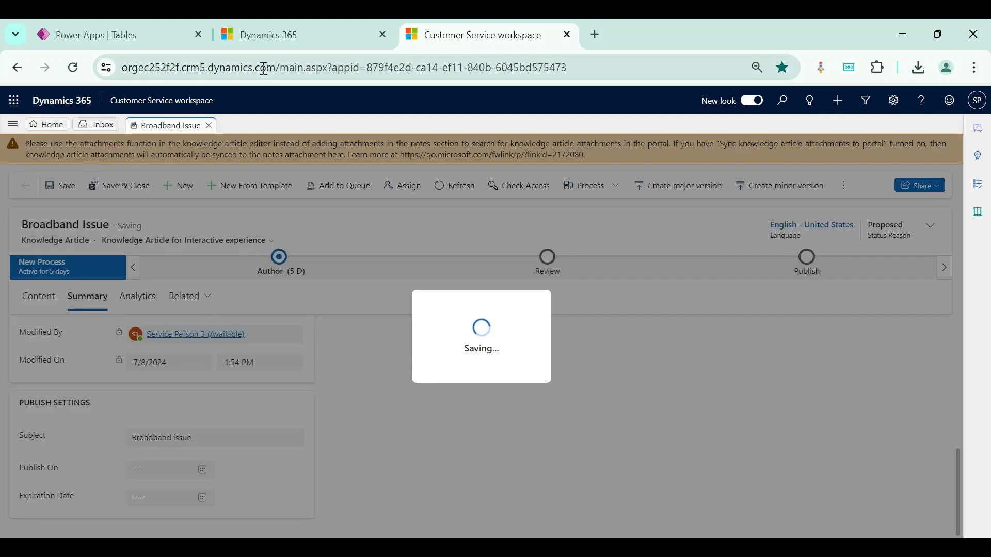
Return to the admin center, collapse the Issue subject and open the Categories management page from the Knowledge settings
{"action": "left_click", "coordinate": [294, 30]}
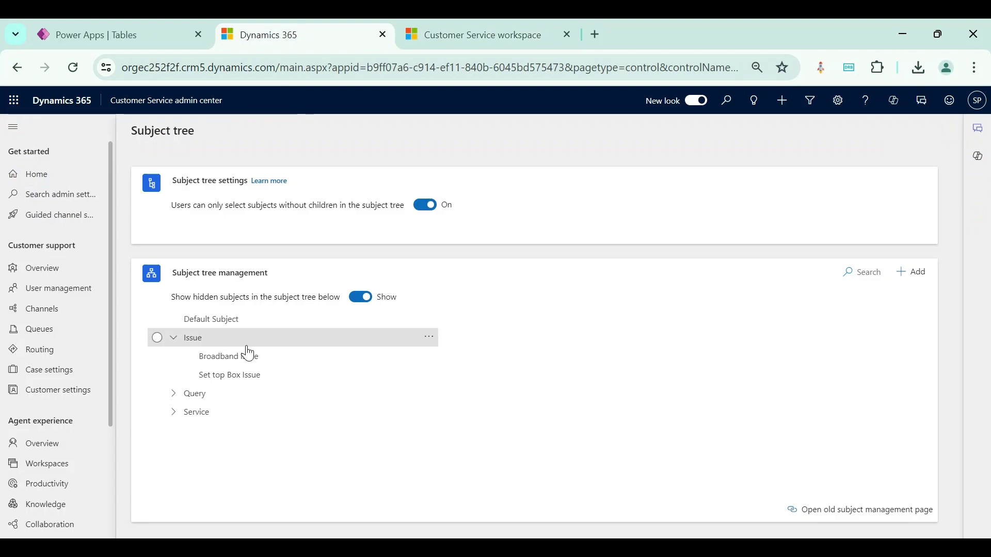
{"action": "left_click", "coordinate": [174, 342]}
{"action": "scroll", "coordinate": [65, 392], "scroll_direction": "down", "scroll_amount": 3}
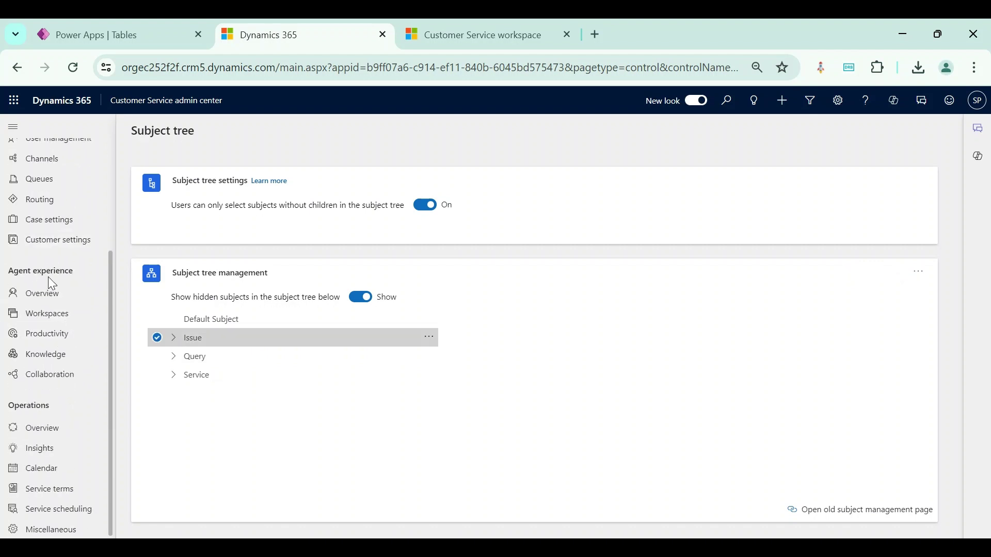
{"action": "left_click", "coordinate": [58, 362]}
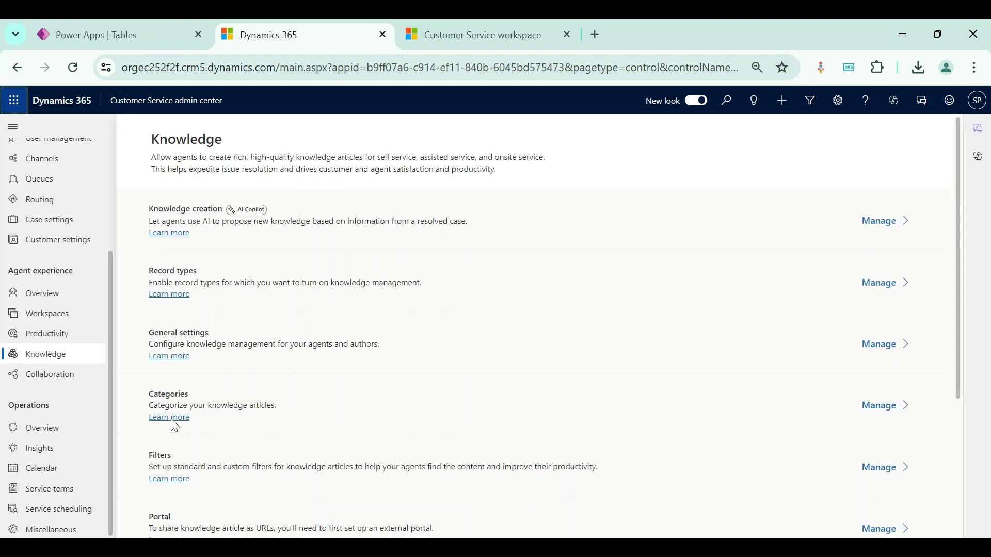
{"action": "left_click", "coordinate": [879, 407]}
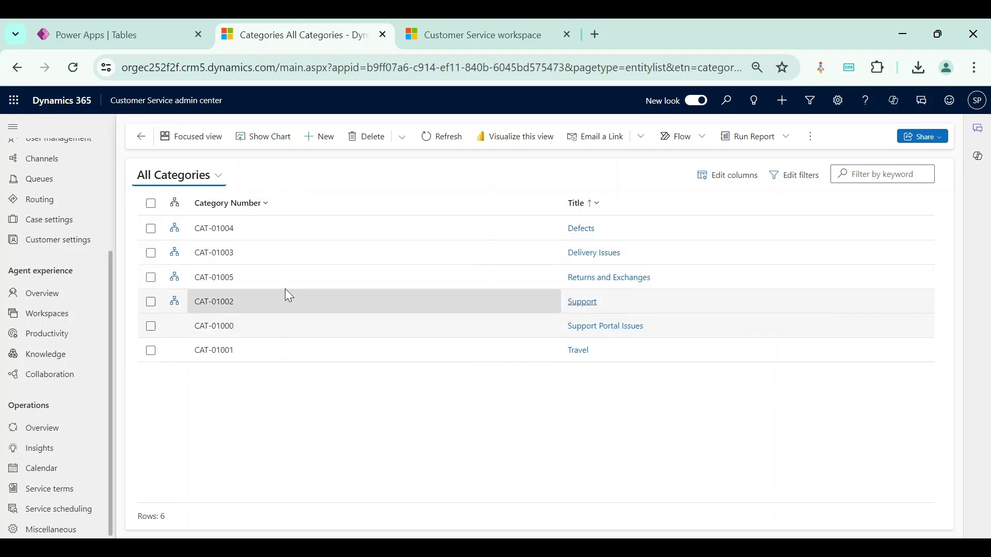
Compare the categories offered for associating with the Broadband Issue article with the admin center's list of all categories
{"action": "left_click", "coordinate": [474, 36]}
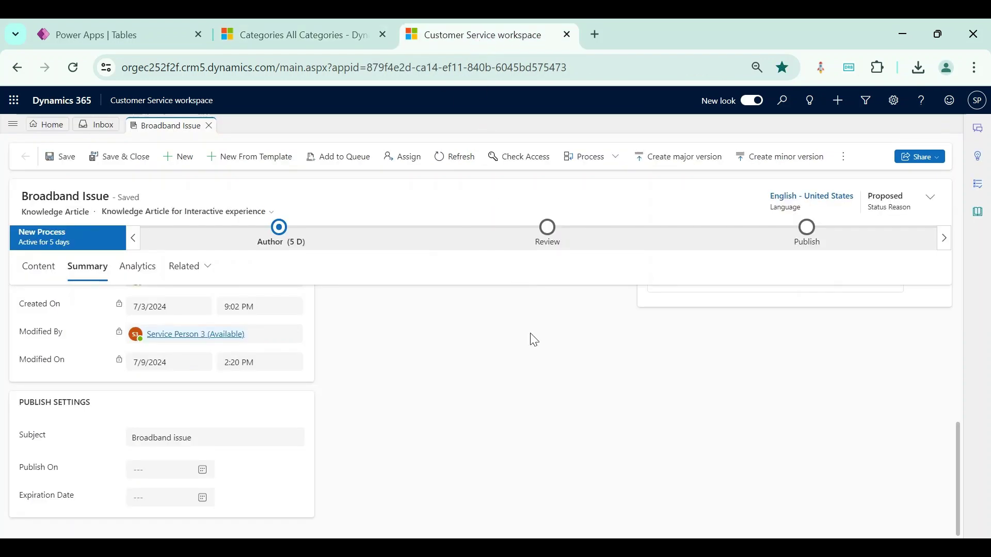
{"action": "scroll", "coordinate": [530, 333], "scroll_direction": "up", "scroll_amount": 5}
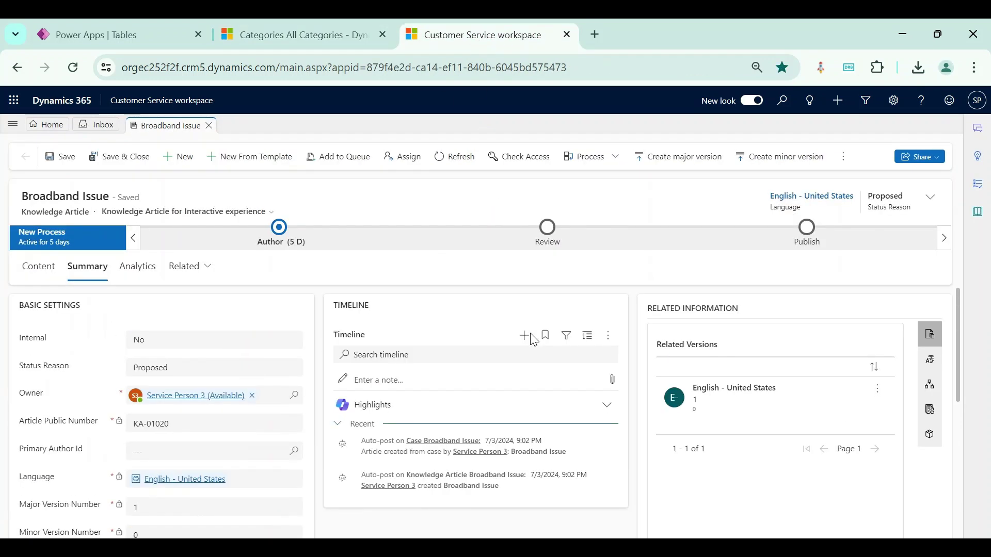
{"action": "left_click", "coordinate": [844, 156]}
{"action": "left_click", "coordinate": [808, 182]}
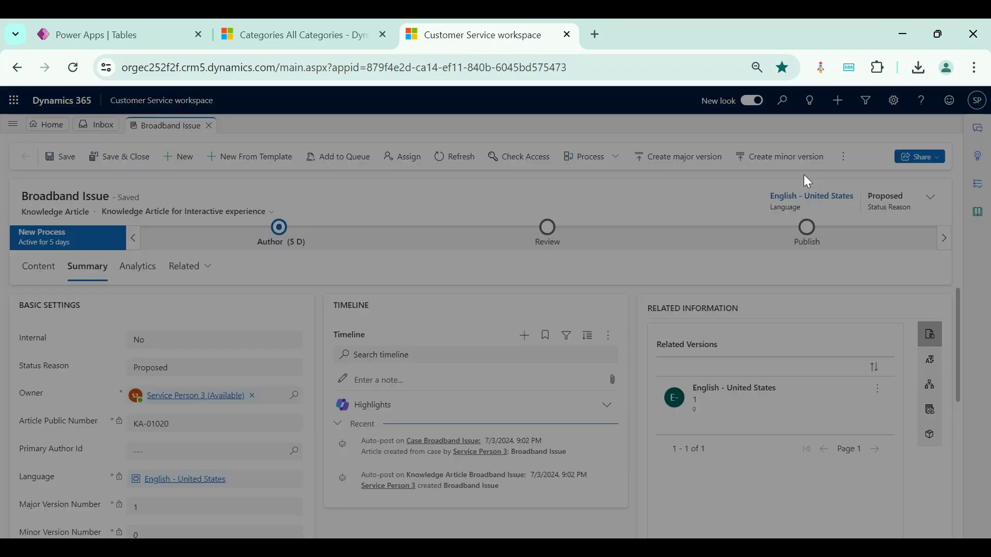
{"action": "left_click", "coordinate": [593, 215]}
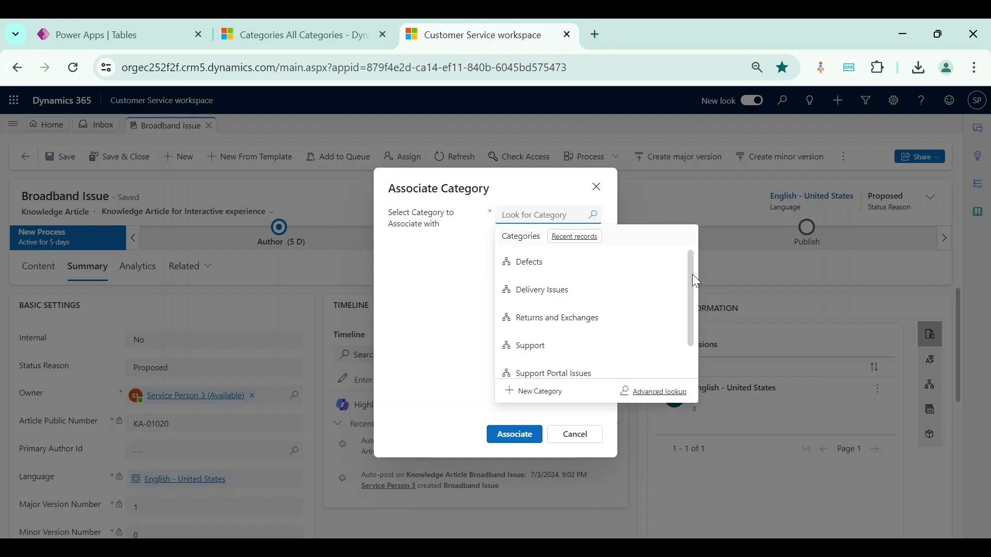
{"action": "left_click_drag", "start_coordinate": [689, 271], "coordinate": [694, 313]}
{"action": "scroll", "coordinate": [593, 305], "scroll_direction": "up", "scroll_amount": 2}
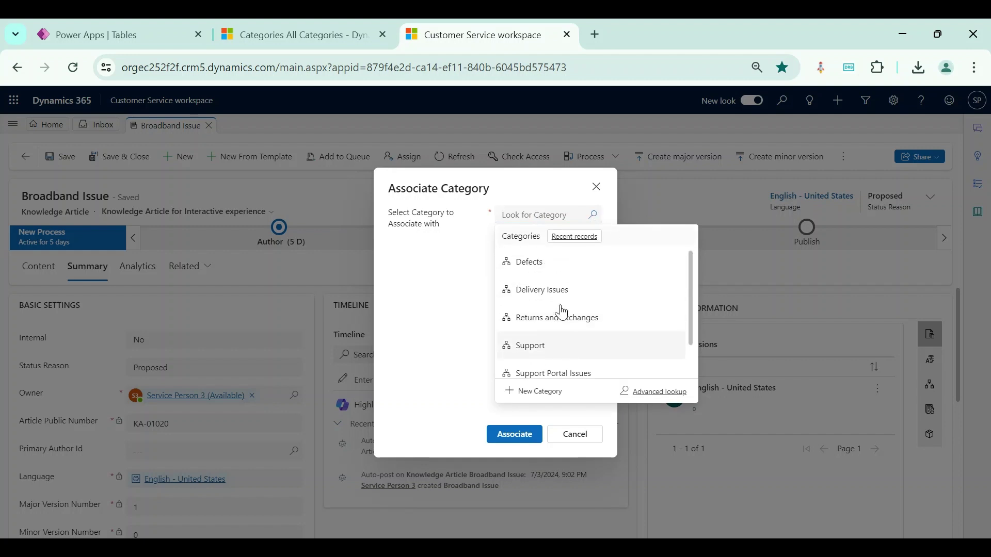
{"action": "left_click", "coordinate": [294, 35]}
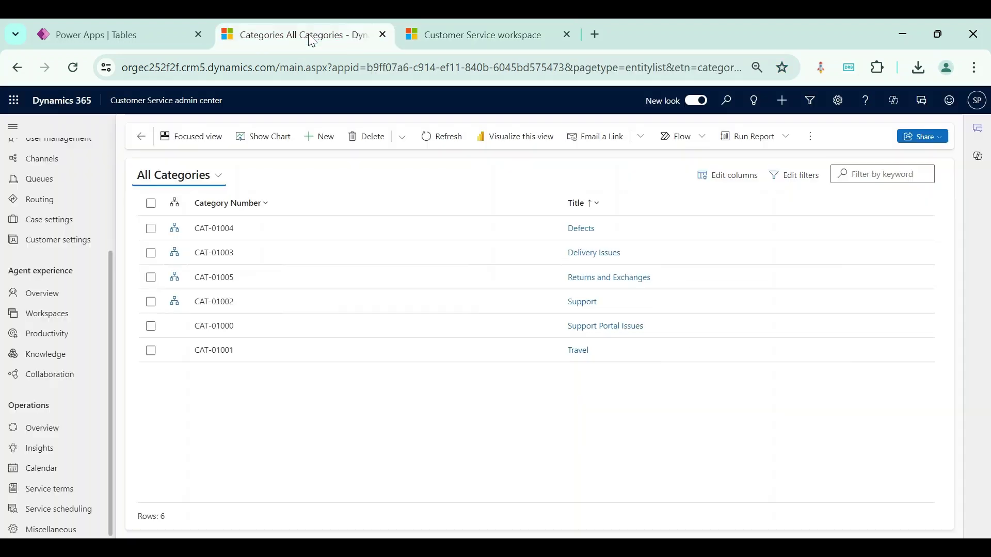
Create a top-level category titled Issue, then save and close it
{"action": "left_click", "coordinate": [324, 150]}
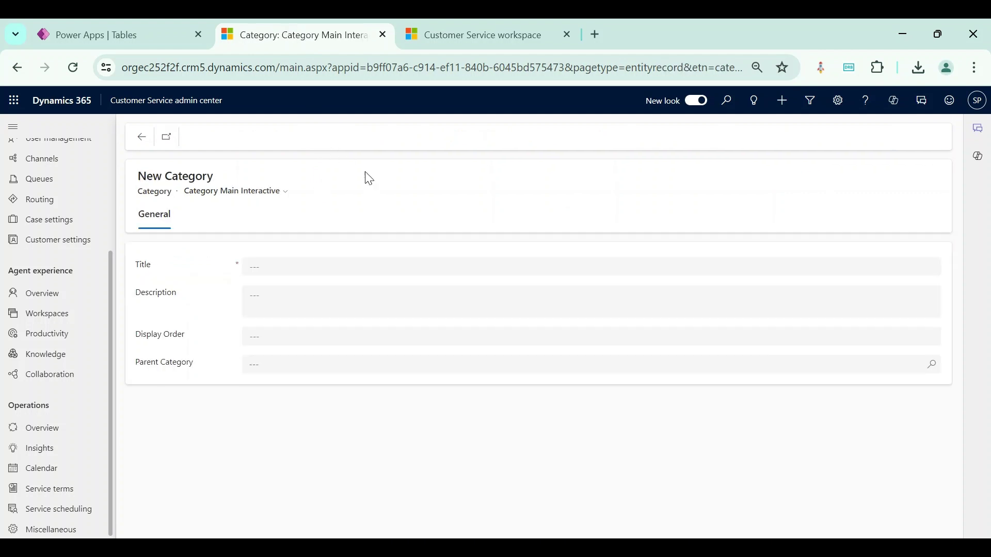
{"action": "left_click", "coordinate": [305, 274]}
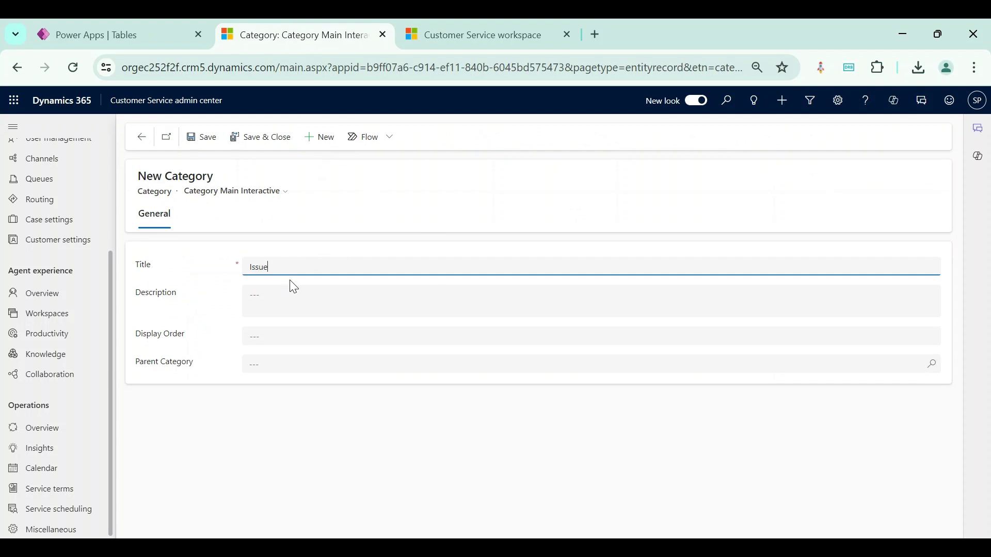
{"action": "left_click", "coordinate": [227, 259]}
{"action": "left_click", "coordinate": [254, 145]}
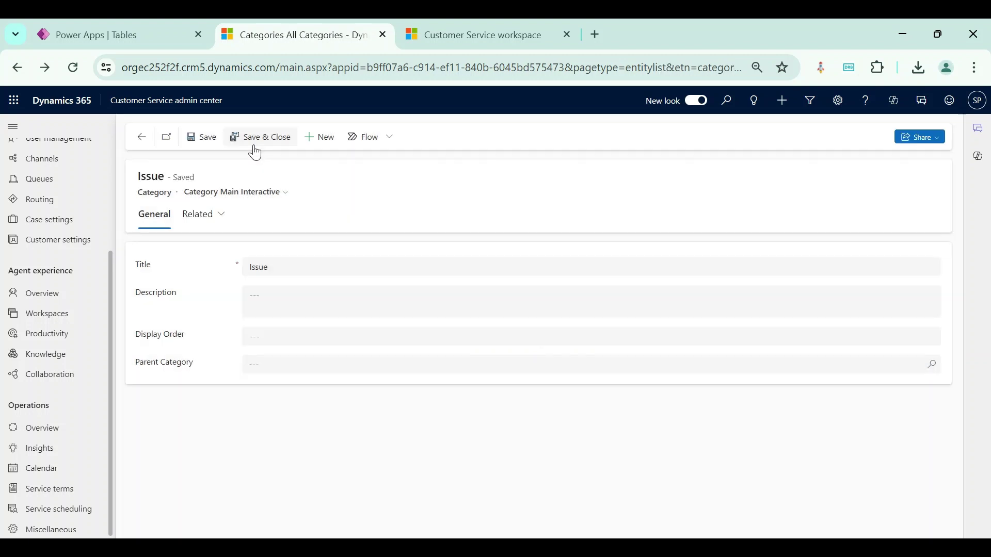
Create a category titled Broadband issue with Issue as its parent category, then save and close it
{"action": "left_click", "coordinate": [312, 147]}
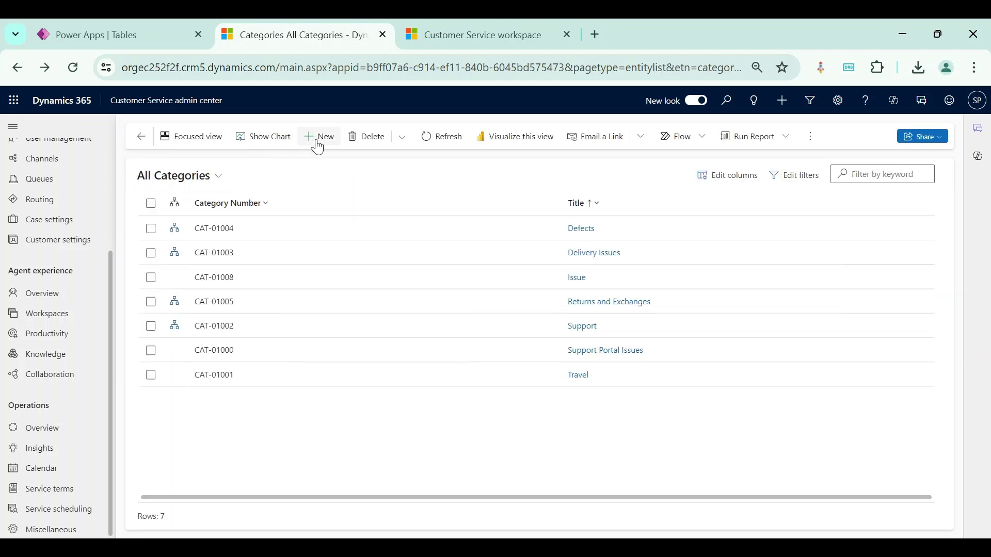
{"action": "left_click", "coordinate": [292, 270]}
{"action": "type", "text": "Broadband issue"}
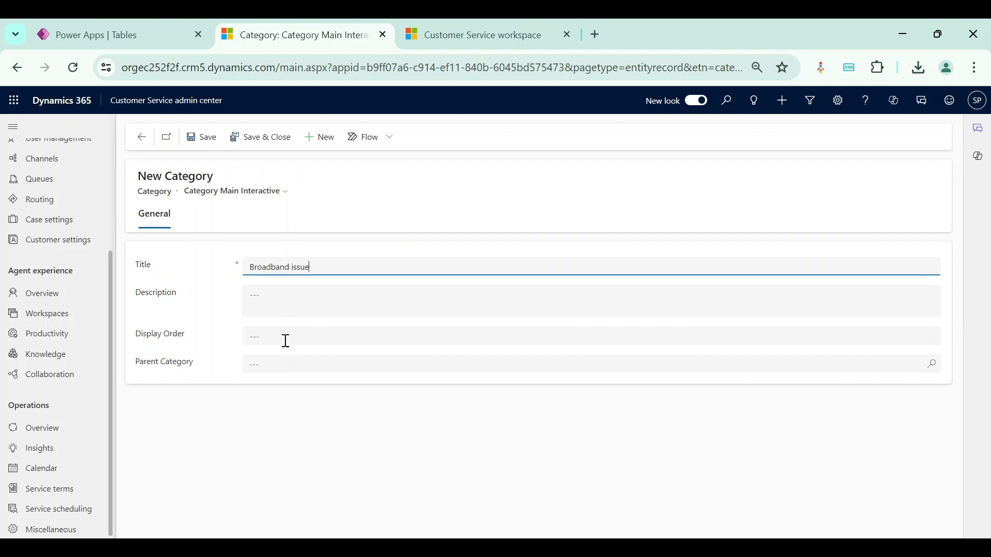
{"action": "left_click", "coordinate": [278, 364]}
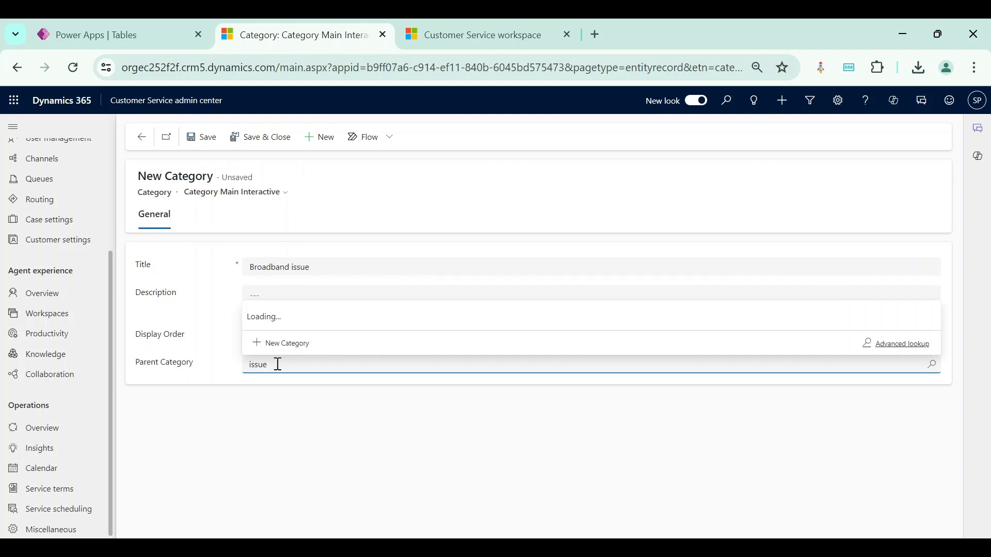
{"action": "type", "text": "issue"}
{"action": "left_click", "coordinate": [287, 323]}
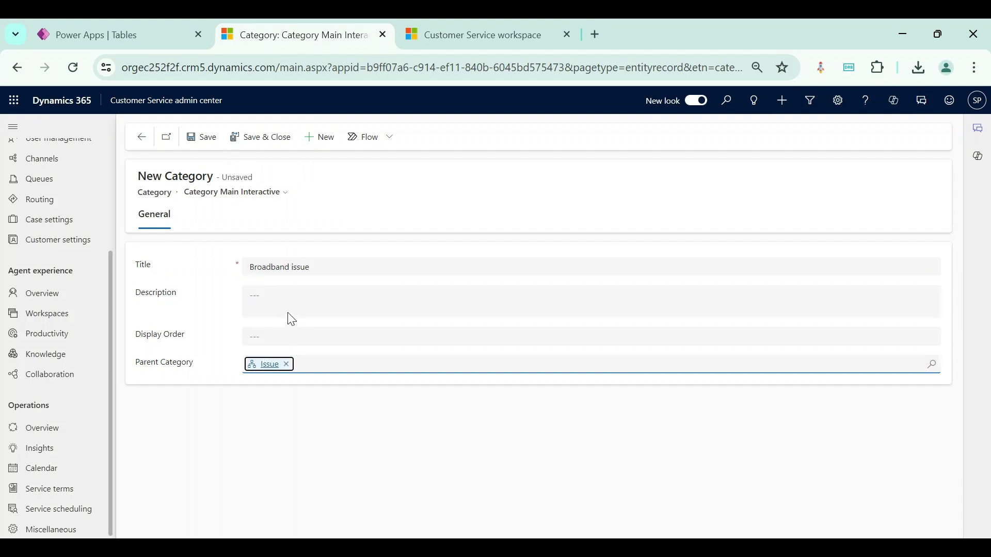
{"action": "left_click", "coordinate": [259, 146]}
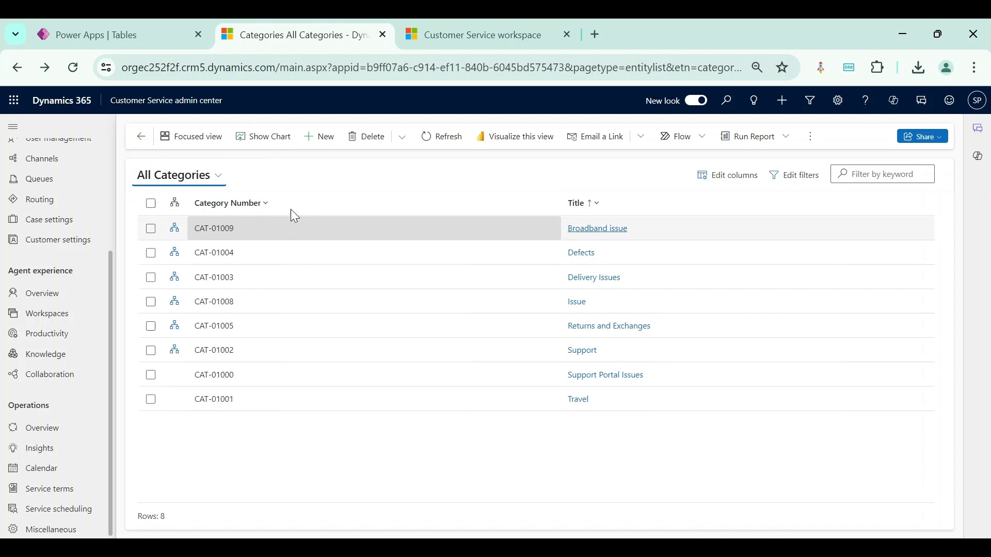
Create and save a category titled Settop box issue with Issue as its parent, and open the Issue category's hierarchy chart
{"action": "left_click", "coordinate": [314, 138]}
{"action": "left_click", "coordinate": [289, 270]}
{"action": "type", "text": "Settop box issue"}
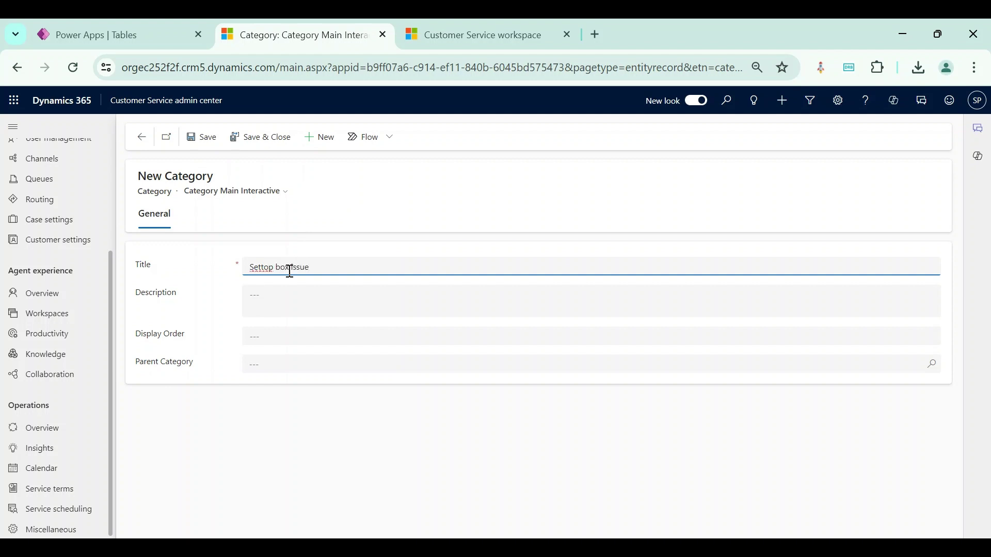
{"action": "left_click", "coordinate": [266, 362]}
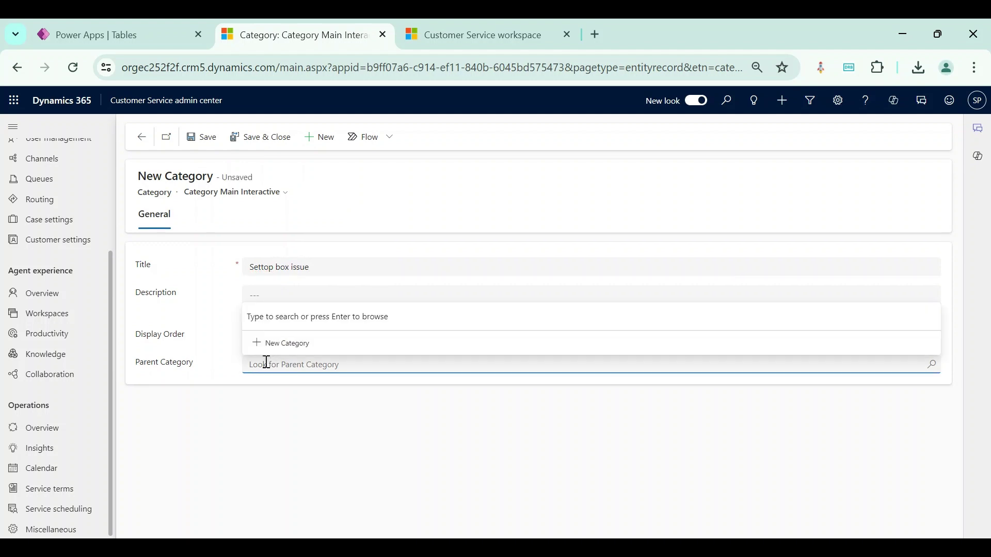
{"action": "type", "text": "i"}
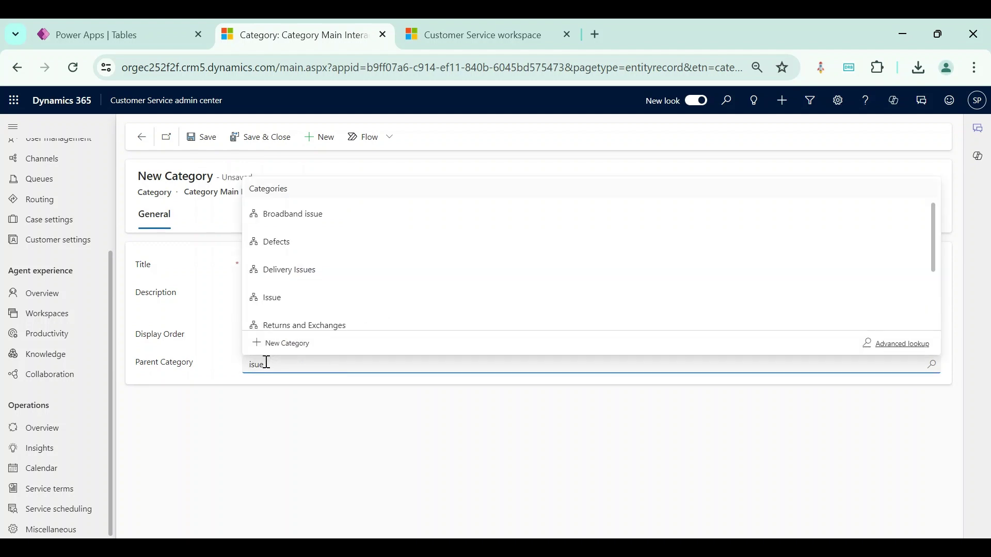
{"action": "type", "text": "ssue"}
{"action": "key", "text": "BackSpace"}
{"action": "key", "text": "BackSpace"}
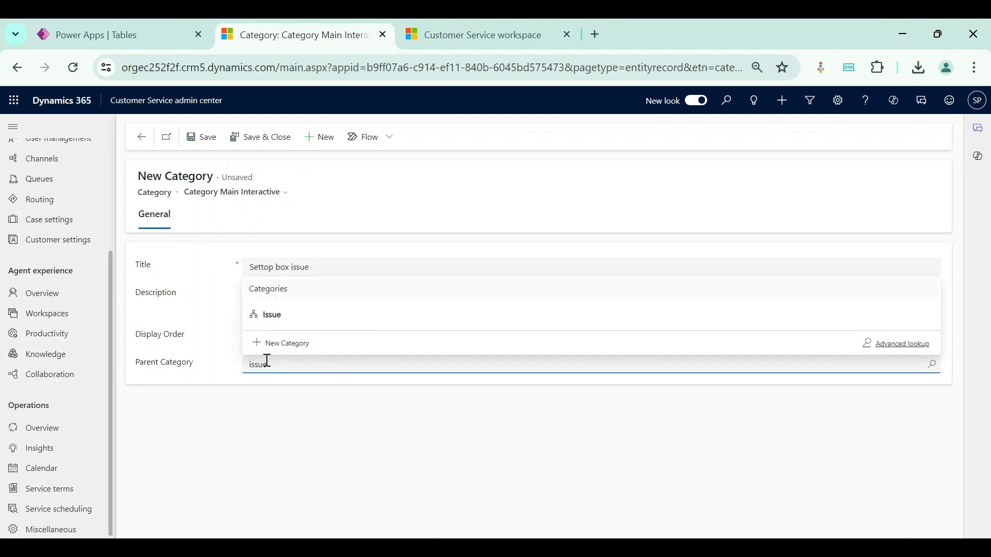
{"action": "type", "text": "sue"}
{"action": "left_click", "coordinate": [273, 316]}
{"action": "left_click", "coordinate": [250, 138]}
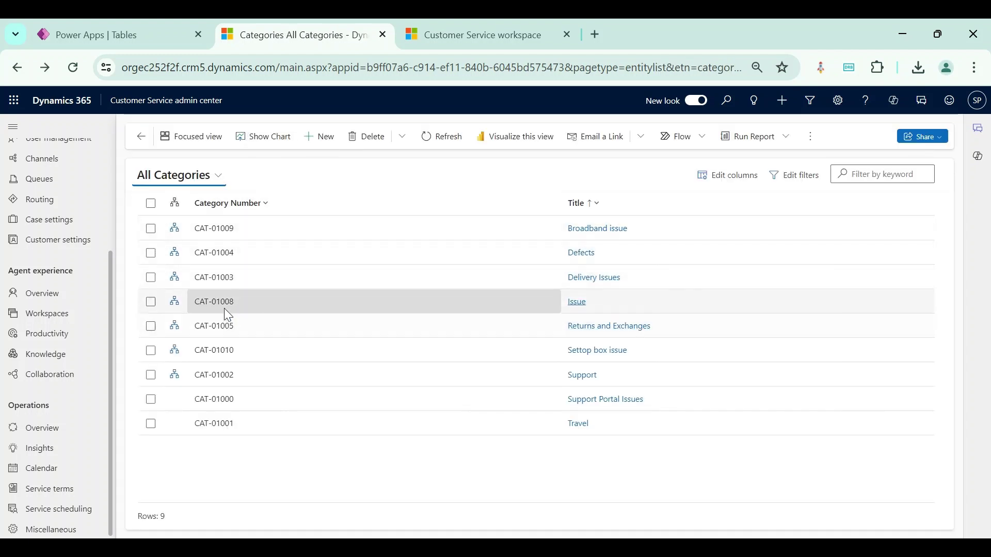
{"action": "left_click", "coordinate": [175, 305]}
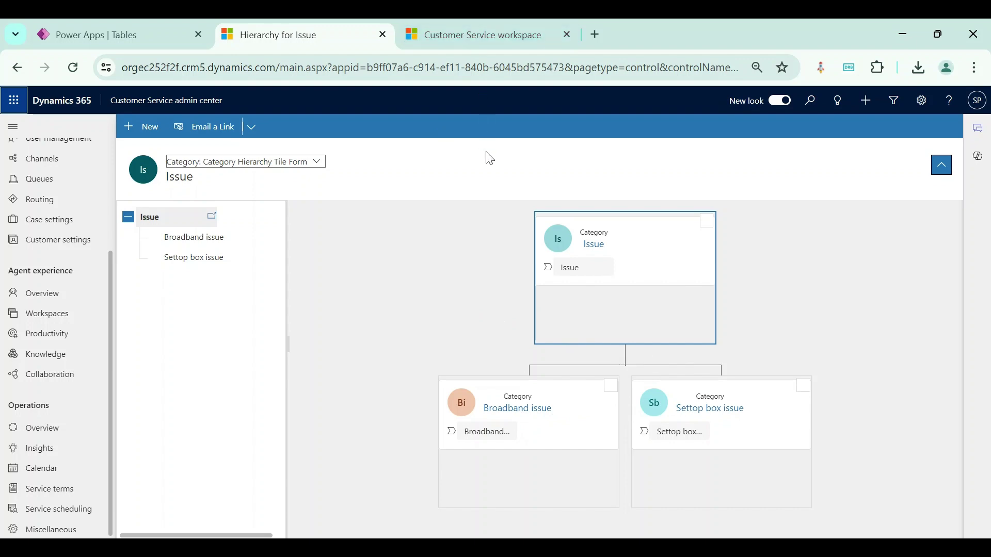
Switch to Customer Service workspace, dismiss the Associate Category dialog, refresh the Broadband Issue article and show its related categories in the Summary
{"action": "left_click", "coordinate": [478, 33]}
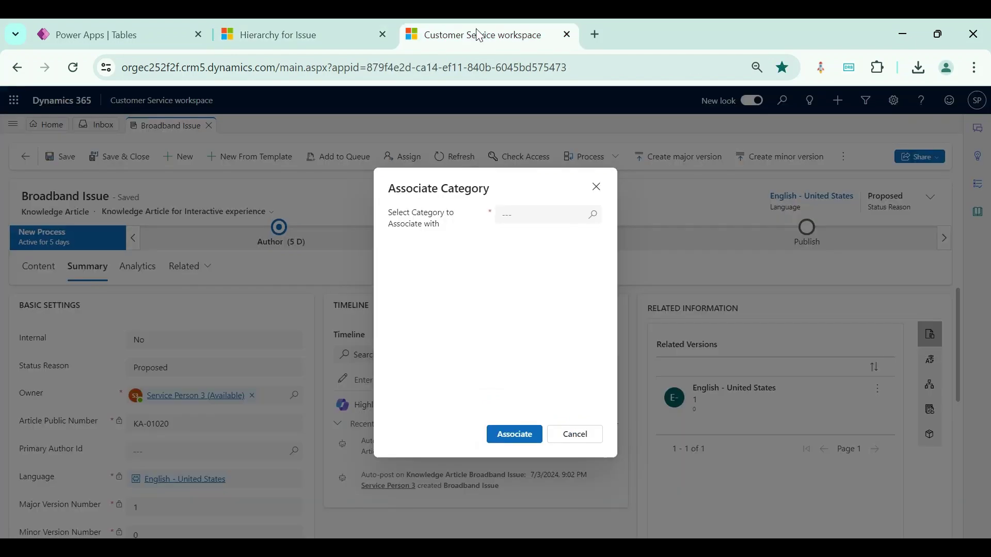
{"action": "left_click", "coordinate": [597, 187]}
{"action": "left_click", "coordinate": [461, 156]}
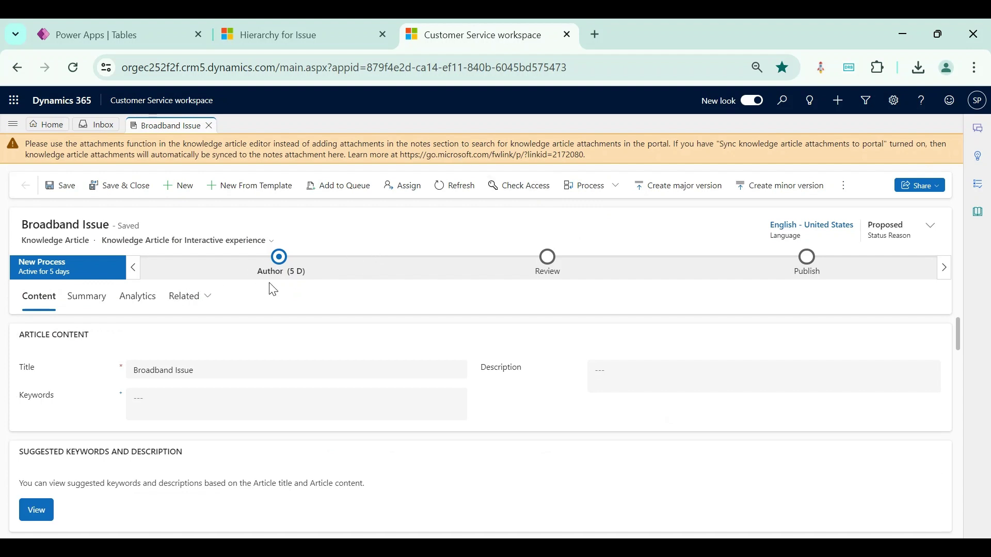
{"action": "left_click", "coordinate": [86, 297]}
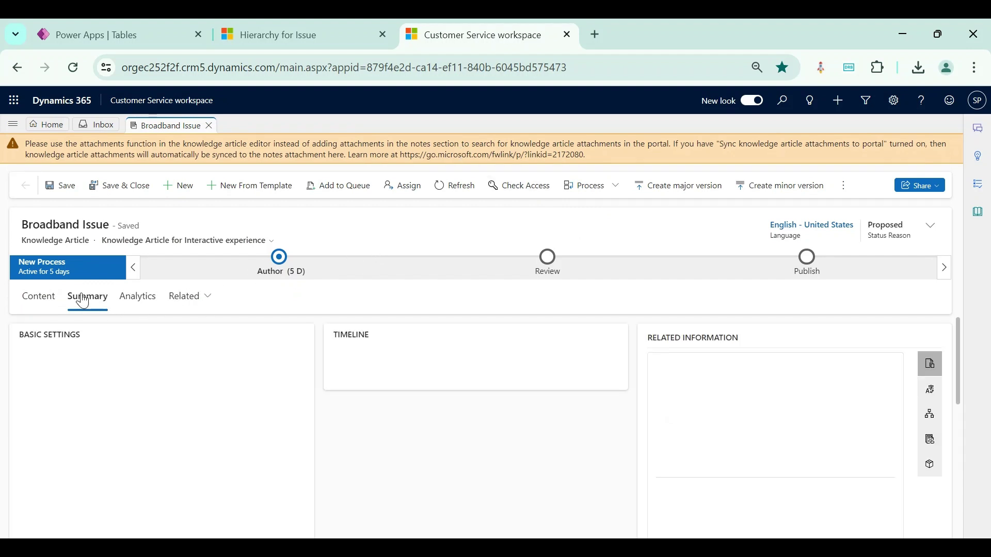
{"action": "left_click", "coordinate": [929, 415]}
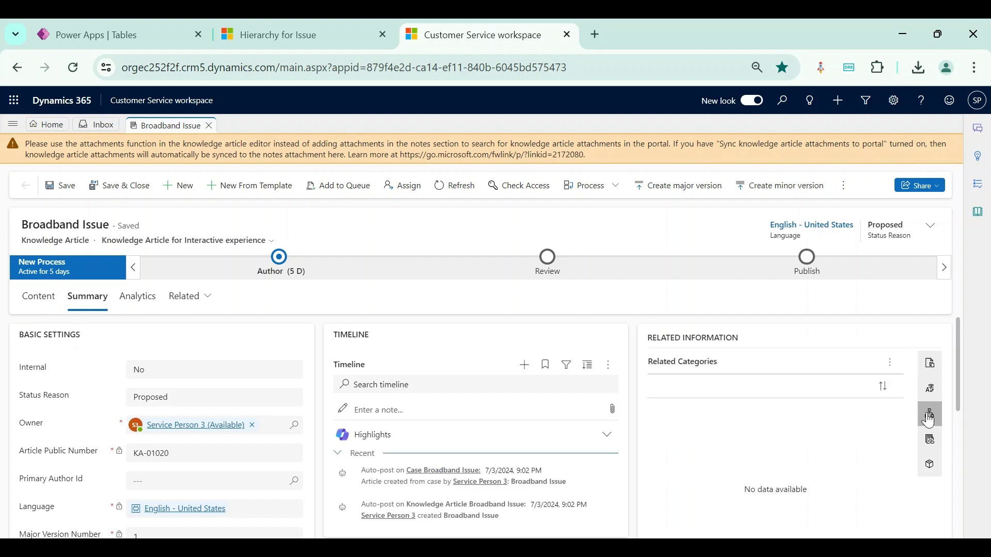
Relate the Broadband issue category to the Broadband Issue article
{"action": "left_click", "coordinate": [843, 187]}
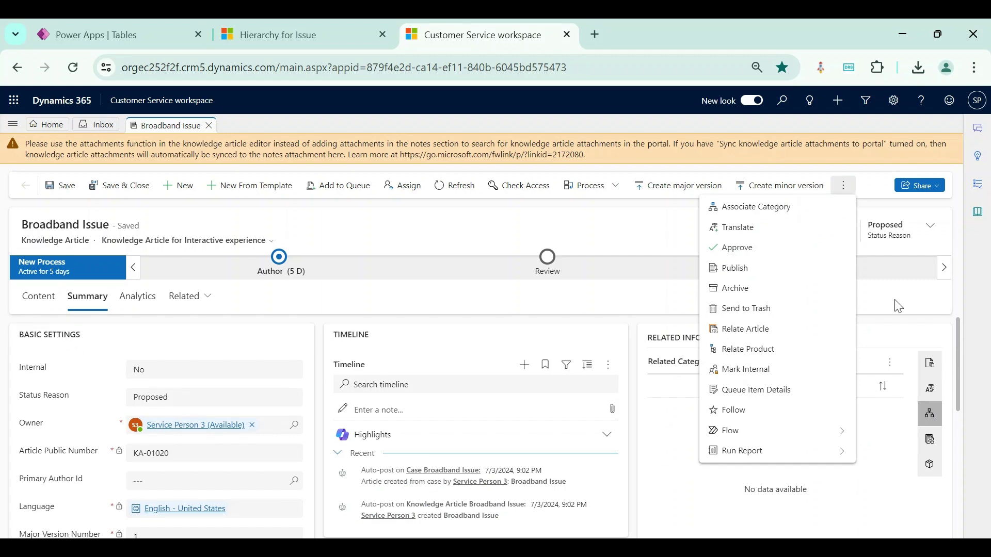
{"action": "left_click", "coordinate": [890, 362]}
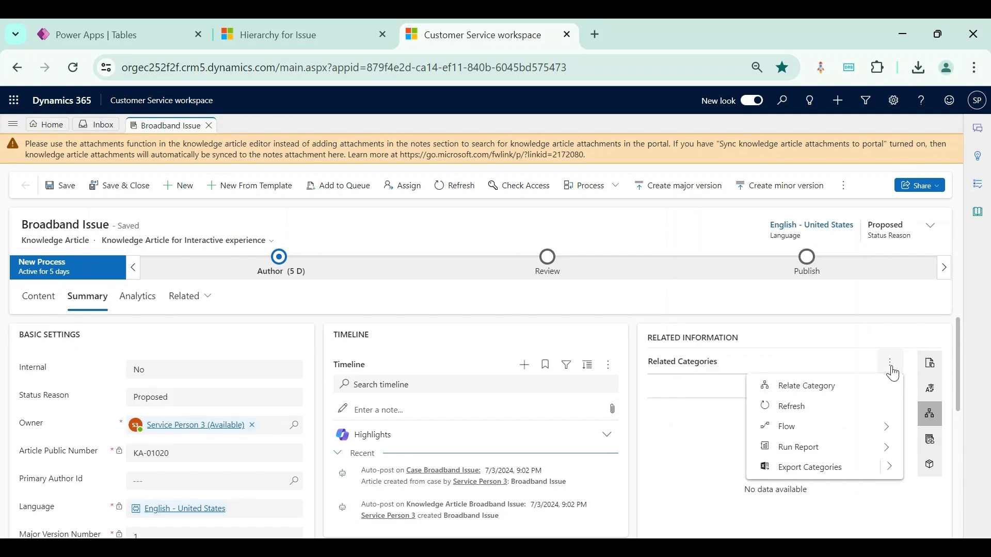
{"action": "left_click", "coordinate": [846, 391]}
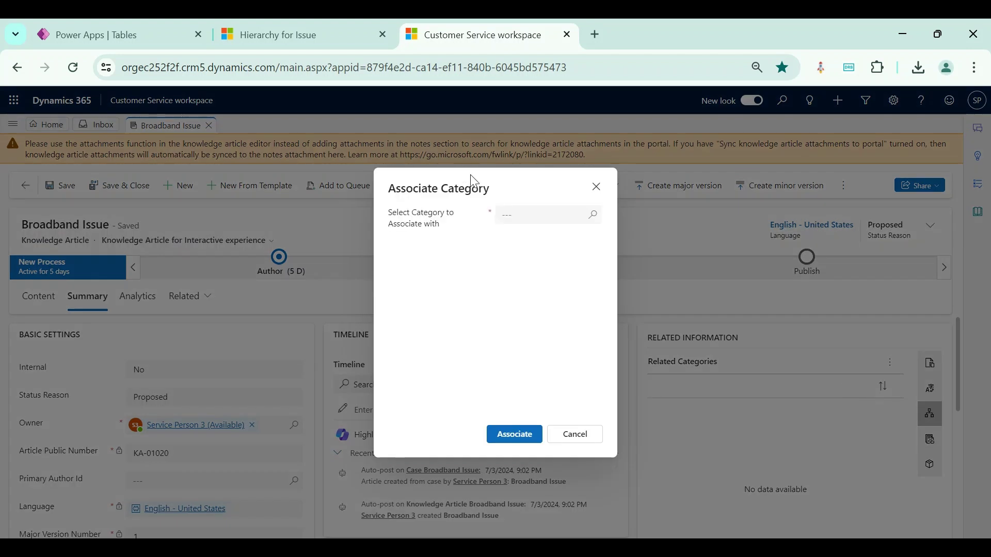
{"action": "left_click", "coordinate": [523, 213]}
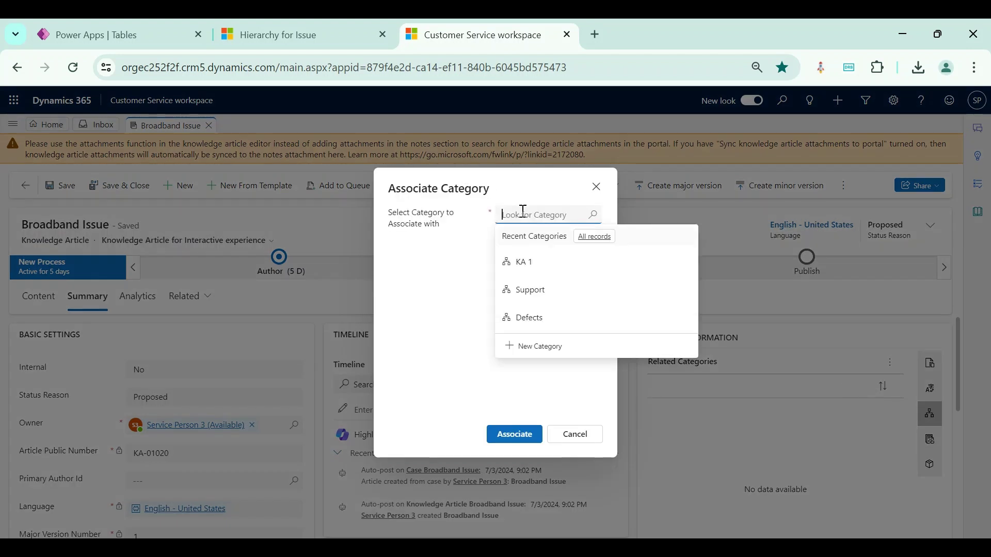
{"action": "type", "text": "Issu"}
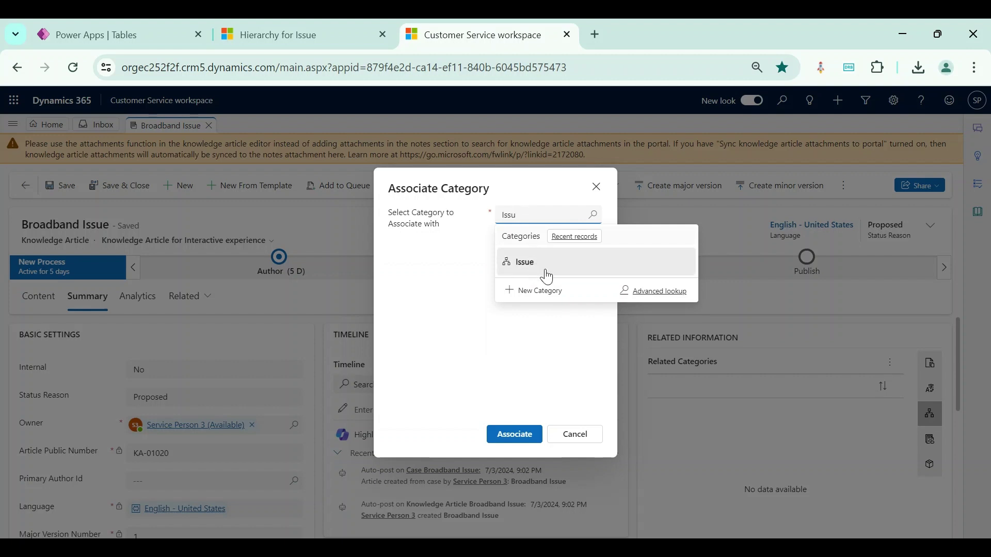
{"action": "type", "text": "bro"}
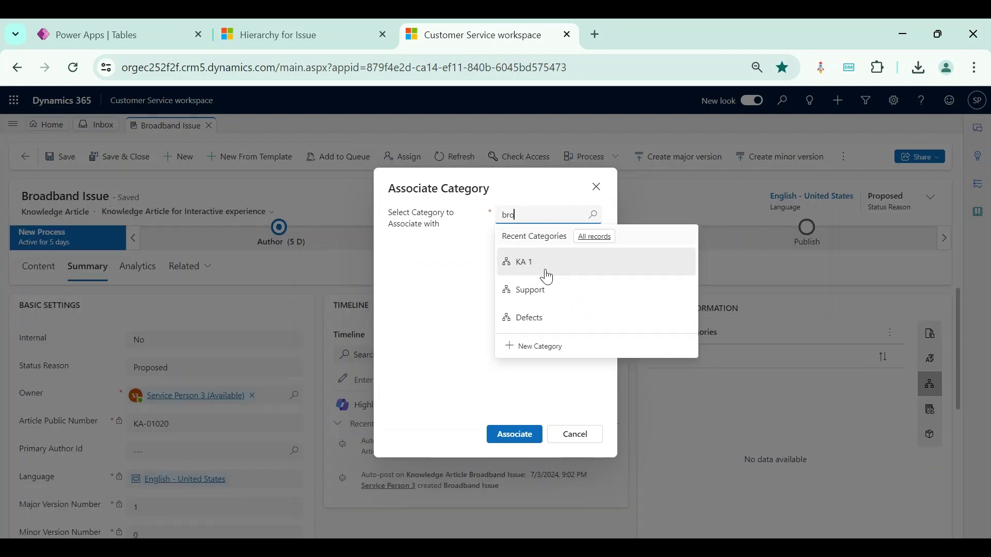
{"action": "type", "text": "a"}
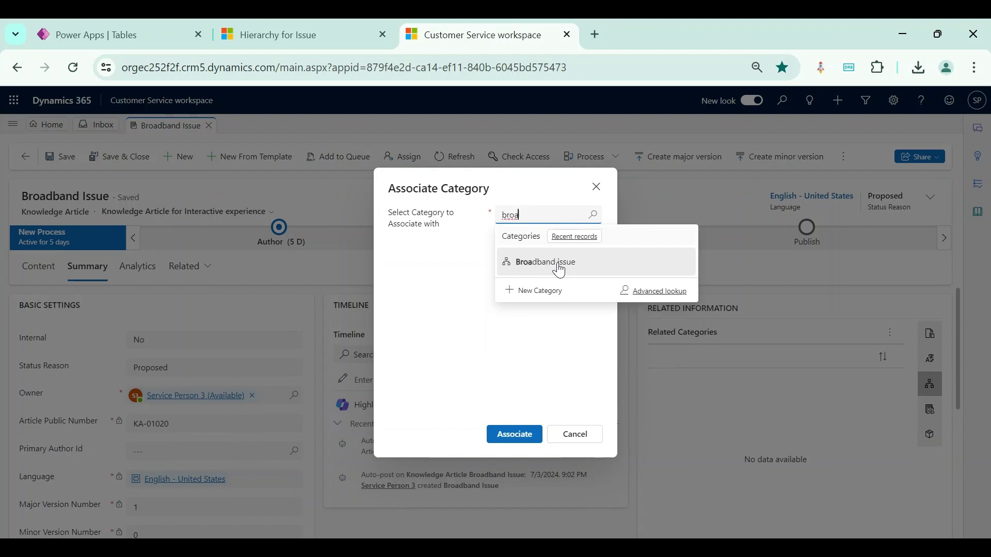
{"action": "left_click", "coordinate": [559, 263]}
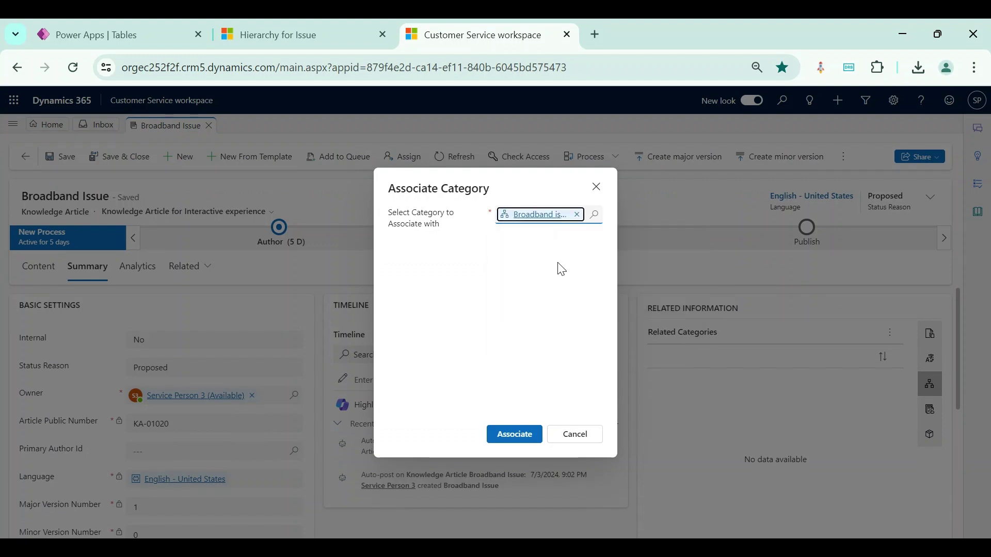
{"action": "left_click", "coordinate": [510, 437]}
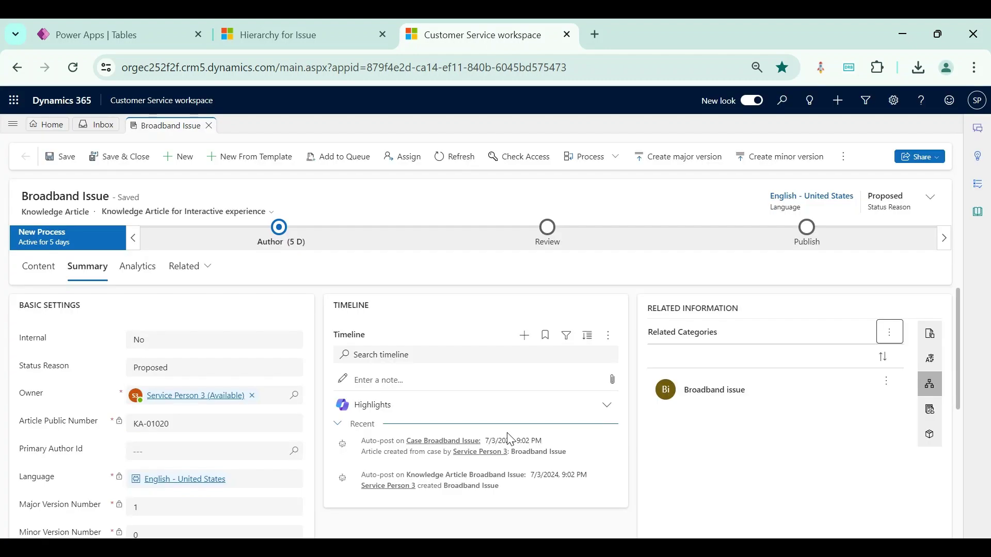
Relate the Settop box issue category to the Broadband Issue article as a second category
{"action": "left_click", "coordinate": [892, 334]}
{"action": "left_click", "coordinate": [857, 356]}
{"action": "left_click", "coordinate": [519, 223]}
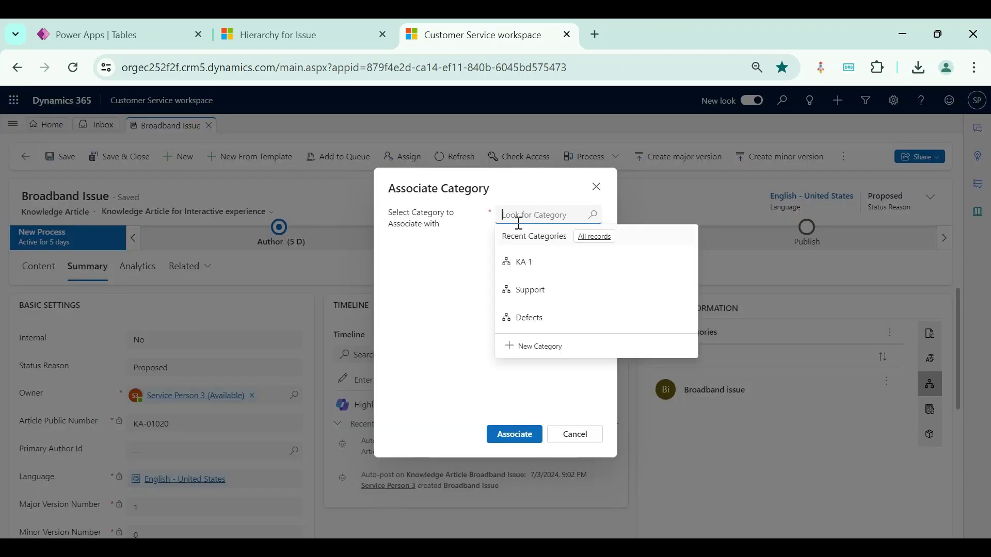
{"action": "type", "text": "set"}
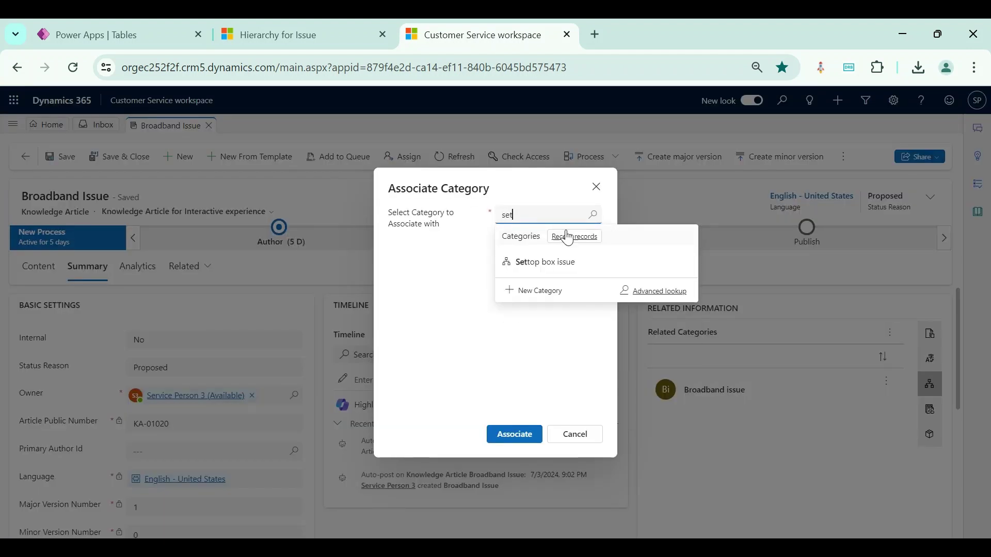
{"action": "left_click", "coordinate": [584, 263]}
{"action": "left_click", "coordinate": [516, 435]}
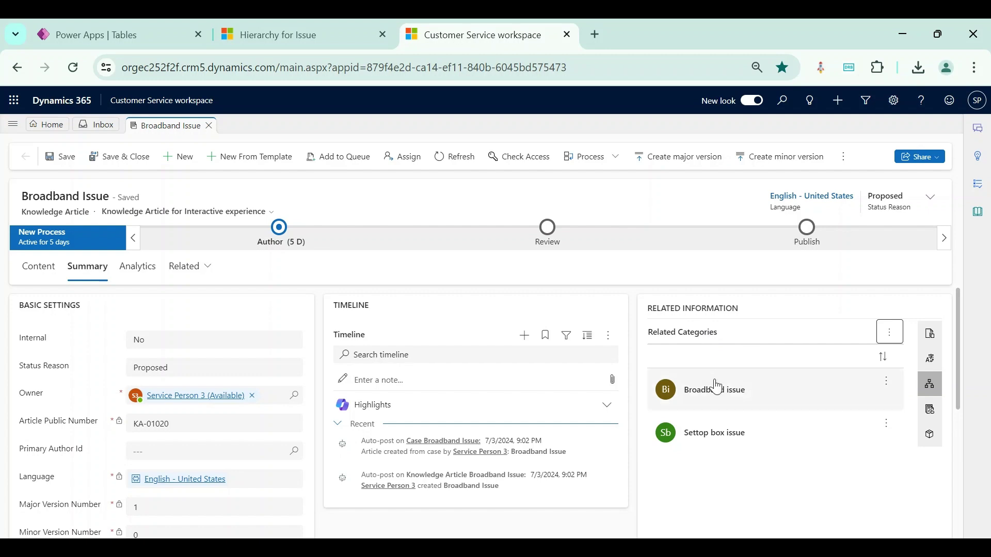
Review the article's Subject and related categories against the Issue category hierarchy in the admin center, ending back on the article
{"action": "scroll", "coordinate": [715, 386], "scroll_direction": "down", "scroll_amount": 6}
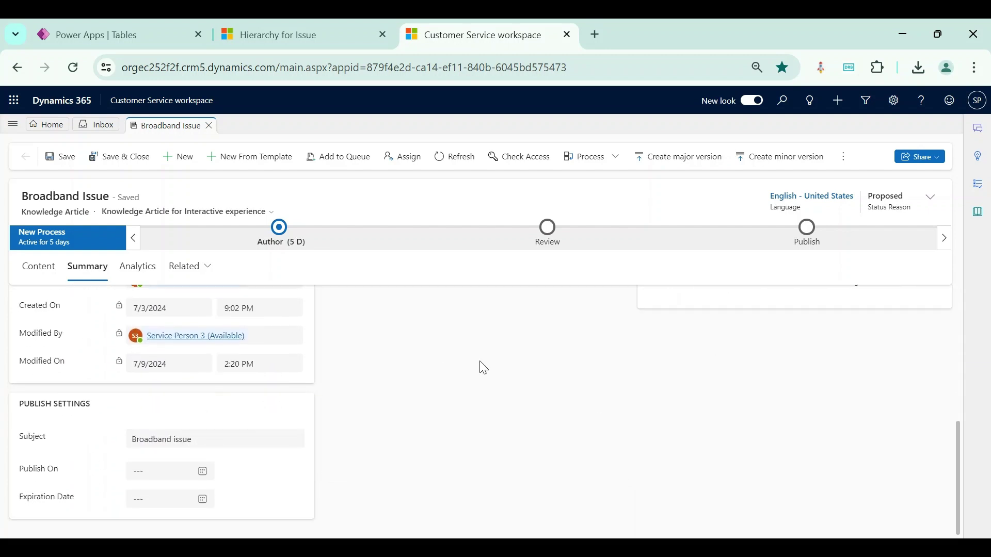
{"action": "scroll", "coordinate": [704, 376], "scroll_direction": "up", "scroll_amount": 6}
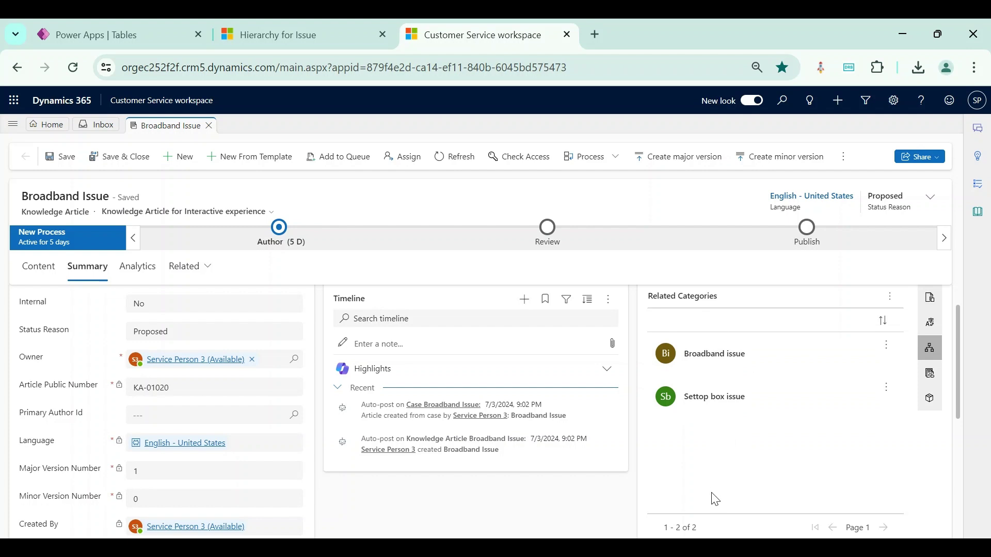
{"action": "scroll", "coordinate": [714, 499], "scroll_direction": "down", "scroll_amount": 3}
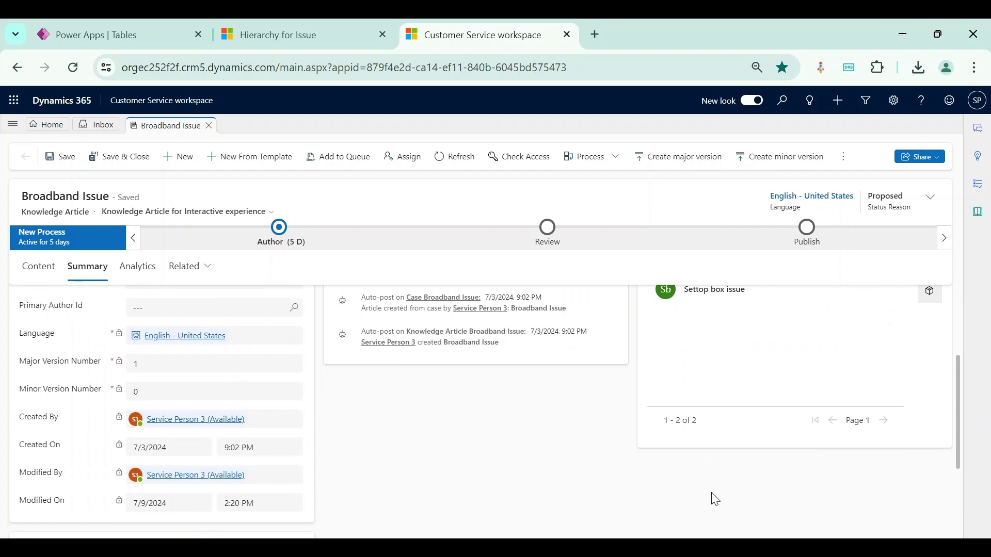
{"action": "left_click", "coordinate": [289, 42]}
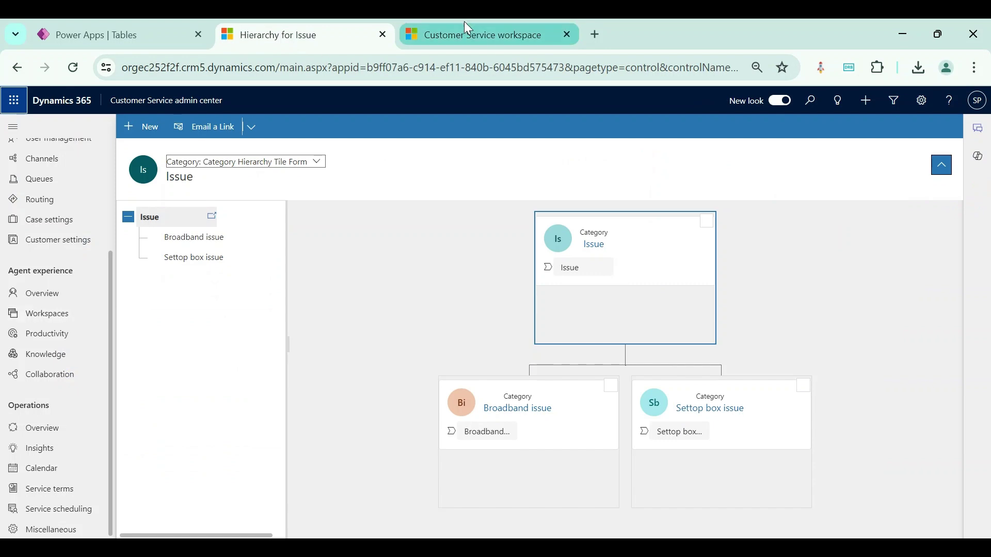
{"action": "left_click", "coordinate": [471, 37]}
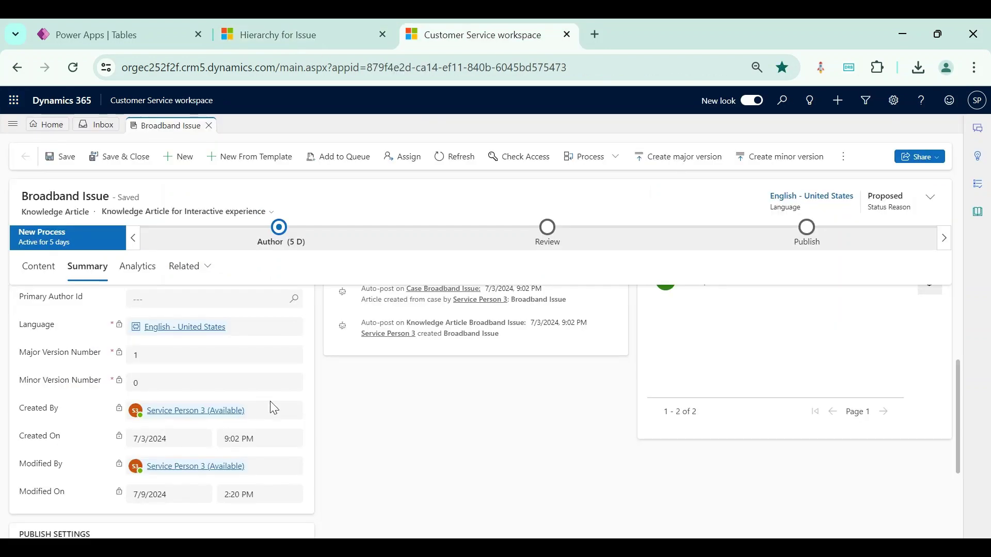
Start a new feedback record from the Analytics section of the Broadband Issue article
{"action": "scroll", "coordinate": [469, 407], "scroll_direction": "up", "scroll_amount": 3}
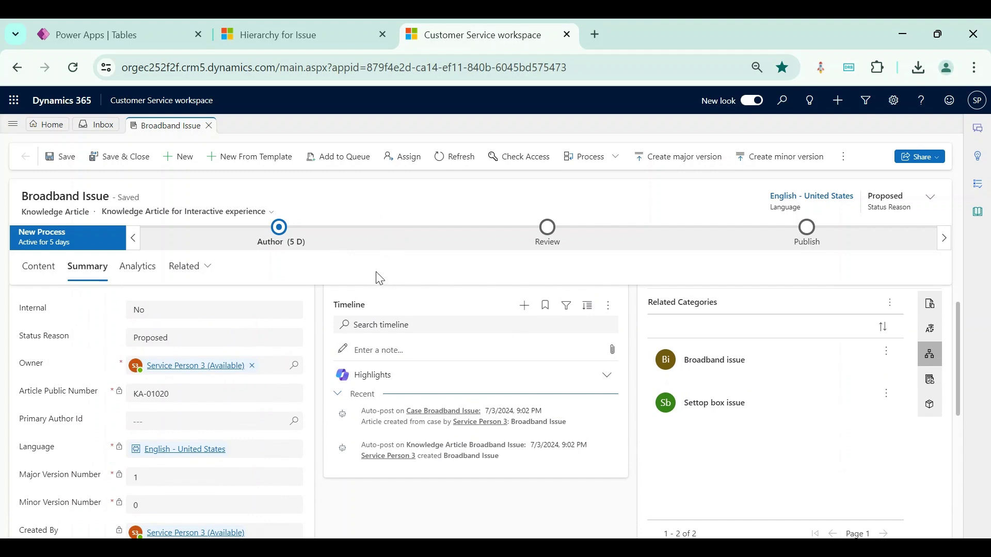
{"action": "left_click", "coordinate": [132, 272]}
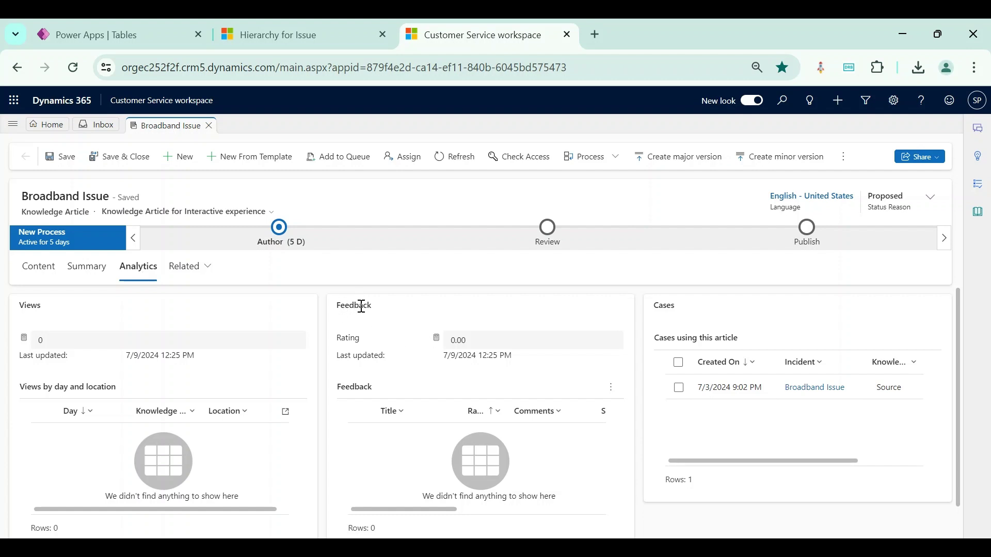
{"action": "scroll", "coordinate": [499, 378], "scroll_direction": "down", "scroll_amount": 1}
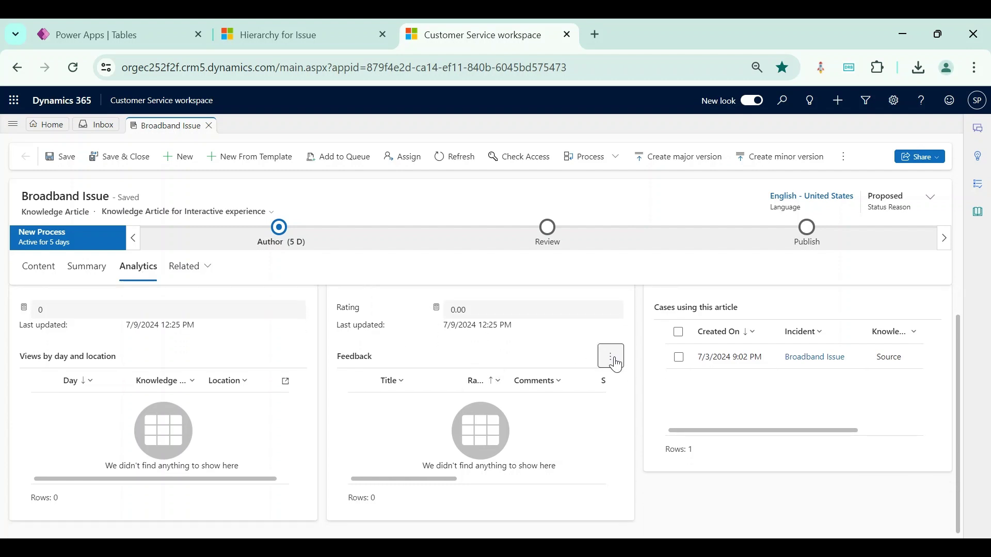
{"action": "left_click", "coordinate": [611, 357]}
{"action": "left_click", "coordinate": [648, 381]}
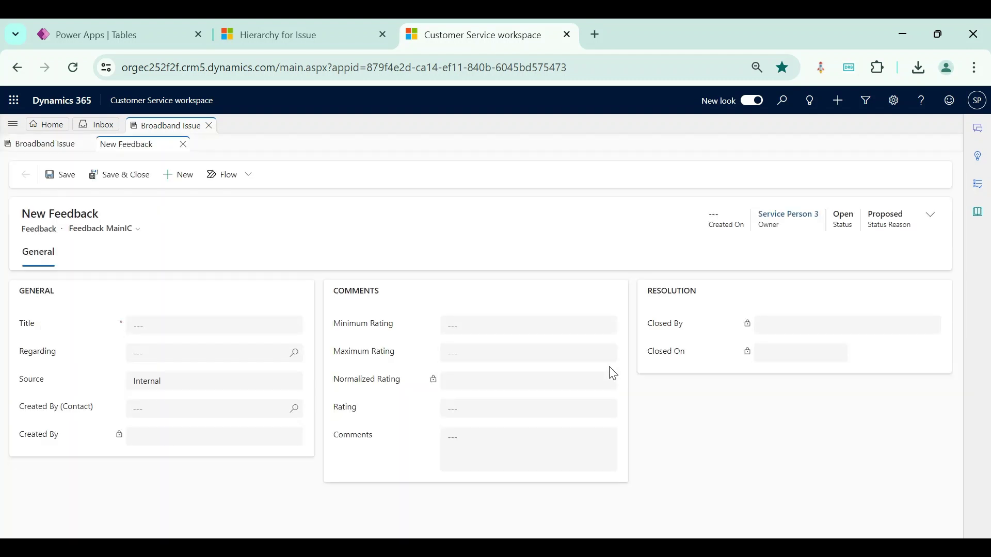
Title the feedback "feedback from service agent 1", set Regarding to the Broadband Issue article and keep Internal as the source
{"action": "left_click", "coordinate": [189, 322]}
{"action": "type", "text": "feedback from ser"}
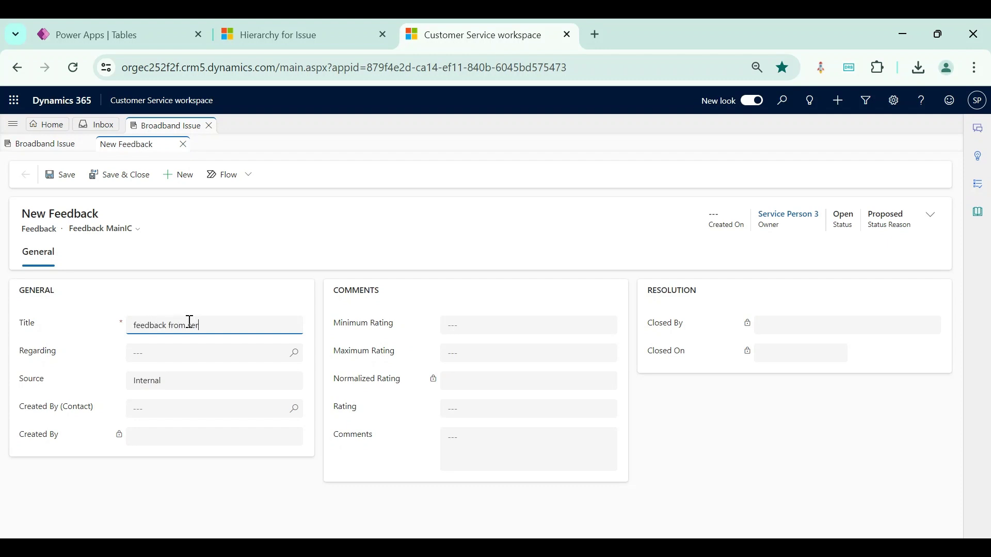
{"action": "type", "text": "vice agent 1"}
{"action": "left_click", "coordinate": [197, 354]}
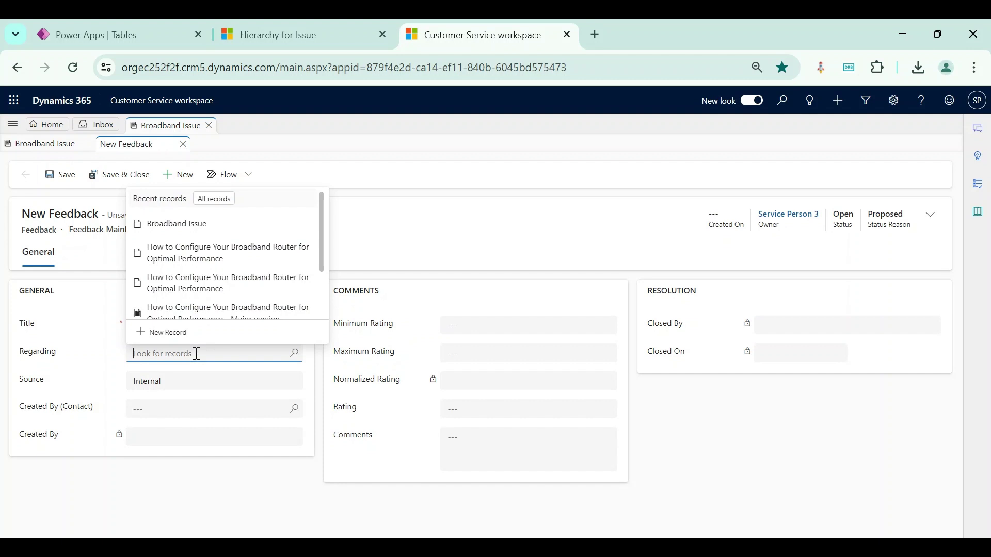
{"action": "left_click", "coordinate": [206, 223]}
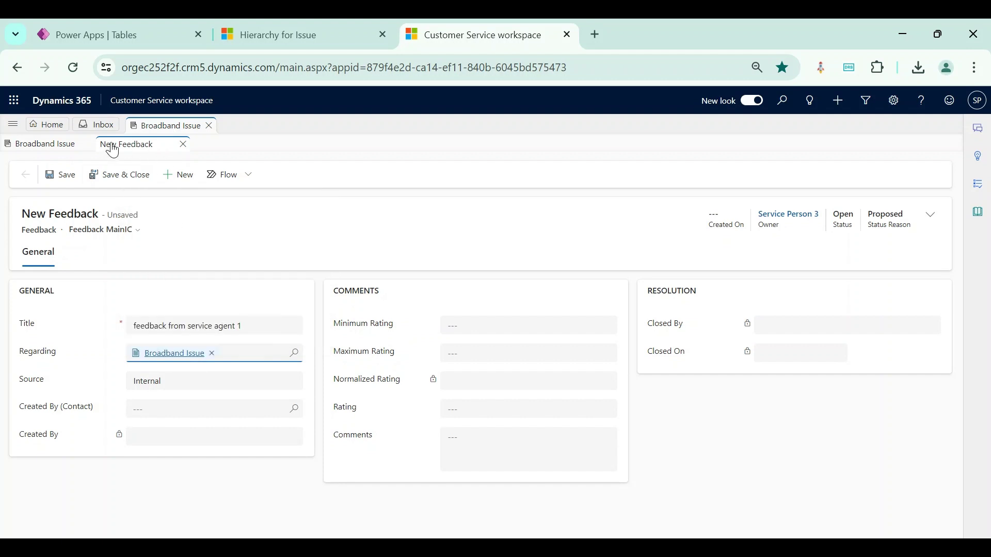
{"action": "left_click", "coordinate": [62, 148]}
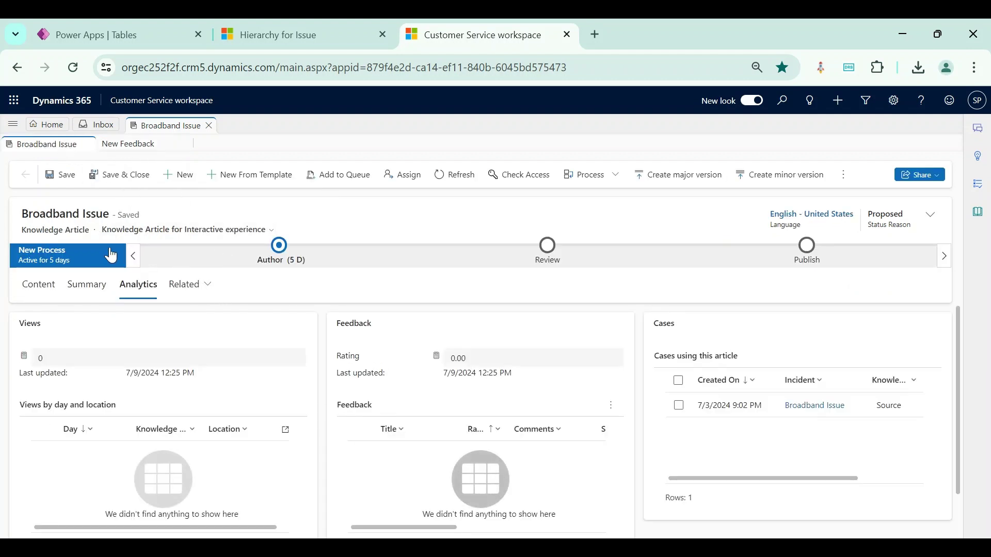
{"action": "left_click", "coordinate": [136, 145]}
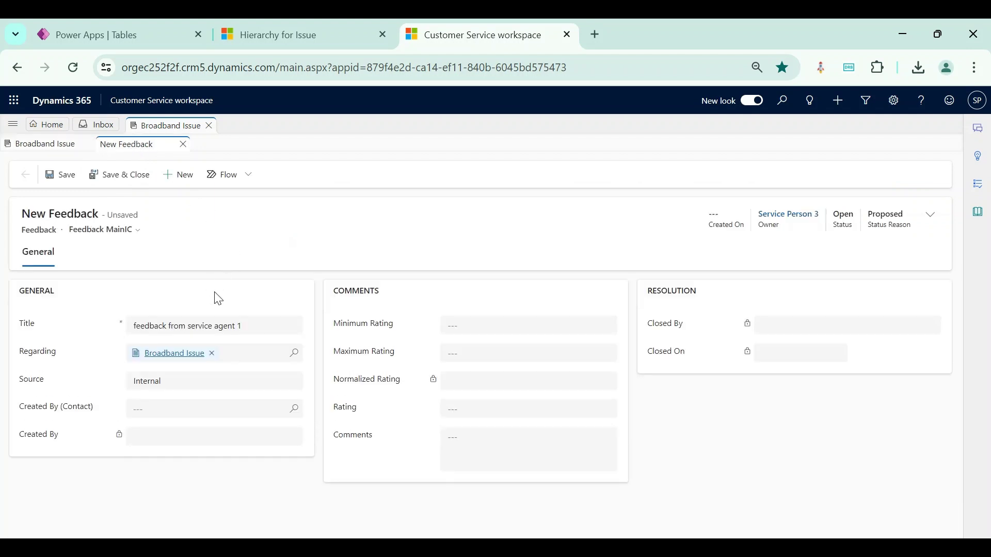
{"action": "left_click", "coordinate": [185, 382]}
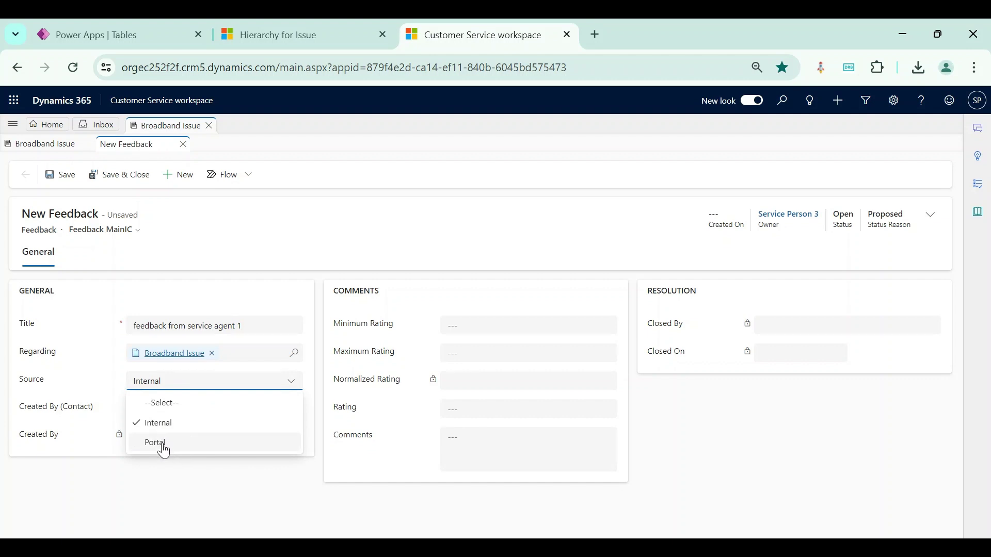
{"action": "left_click", "coordinate": [169, 382]}
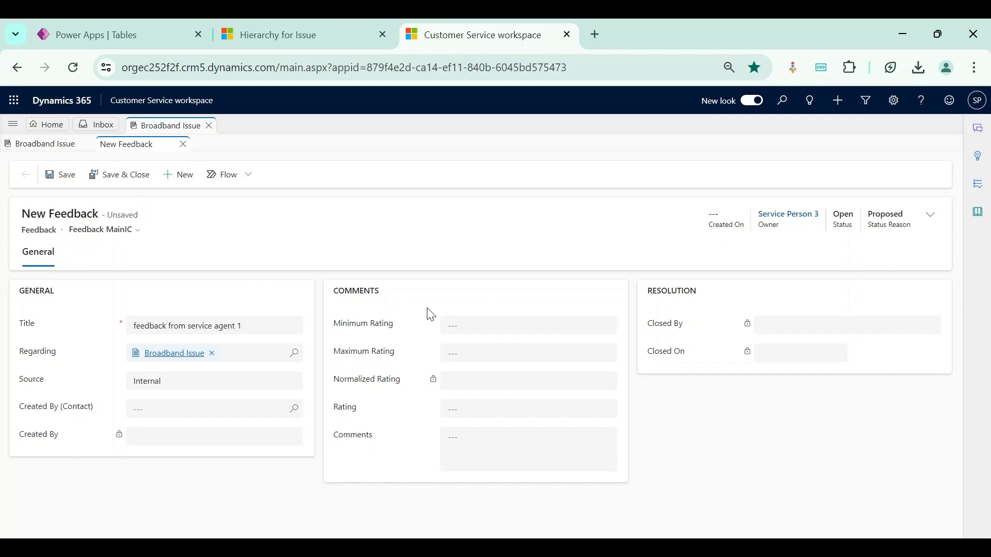
Set the feedback's minimum rating to 1, maximum rating to 5 and rating to 4, and save and close it
{"action": "left_click", "coordinate": [471, 323]}
{"action": "type", "text": "1"}
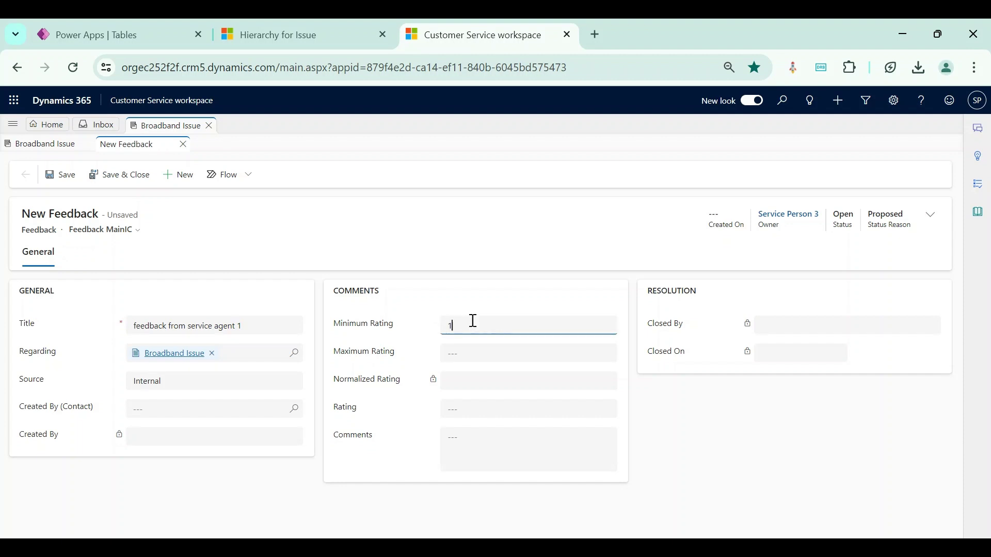
{"action": "left_click", "coordinate": [470, 350]}
{"action": "type", "text": "5"}
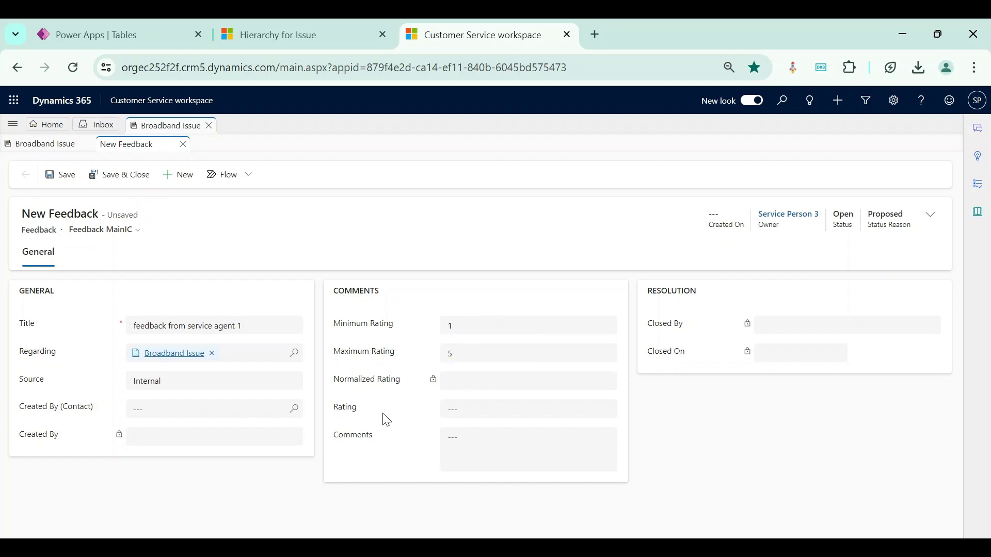
{"action": "left_click", "coordinate": [474, 409]}
{"action": "type", "text": "4"}
{"action": "left_click", "coordinate": [424, 421]}
{"action": "left_click", "coordinate": [122, 181]}
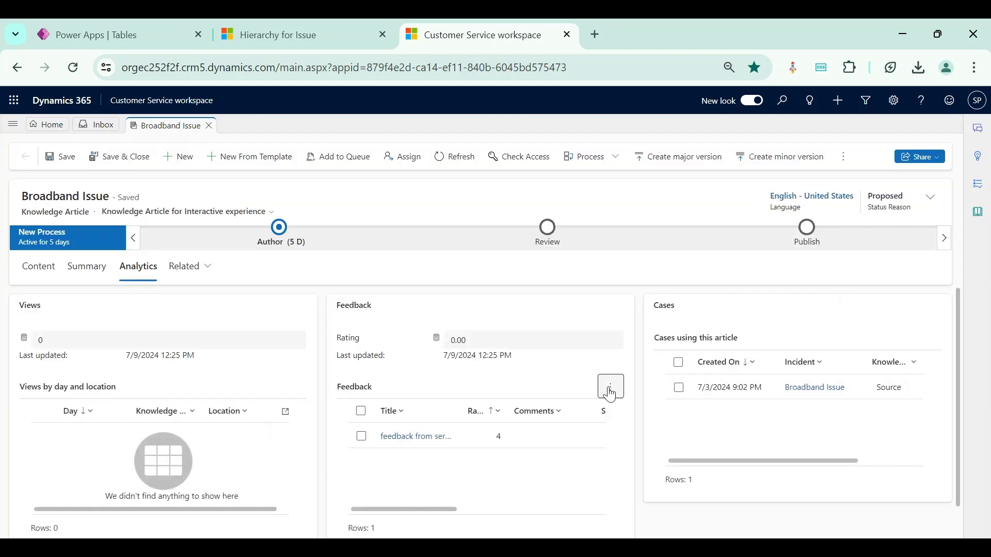
Create a second feedback record titled "Feedback from service agent 2" regarding the Broadband Issue article
{"action": "left_click", "coordinate": [610, 388]}
{"action": "left_click", "coordinate": [627, 244]}
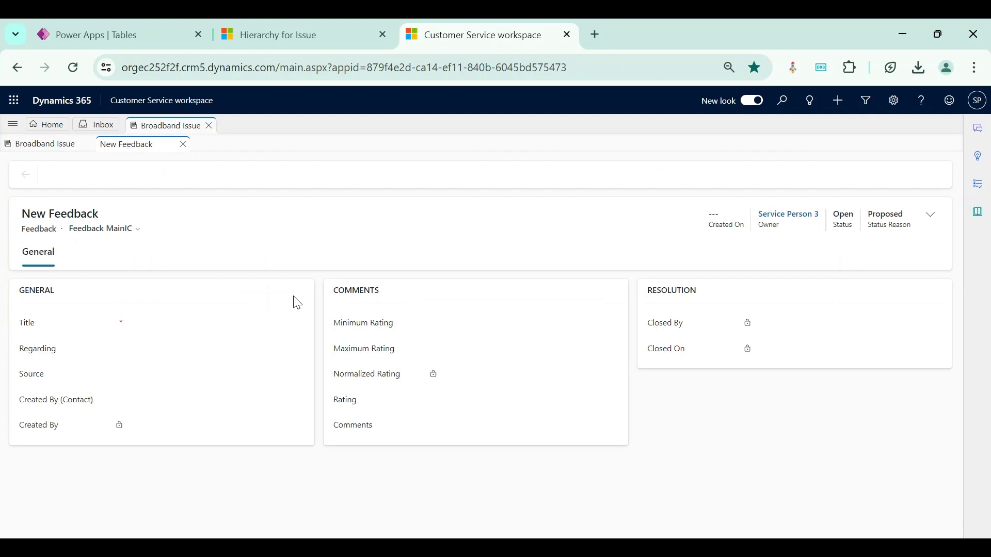
{"action": "left_click", "coordinate": [165, 322]}
{"action": "type", "text": "Feed"}
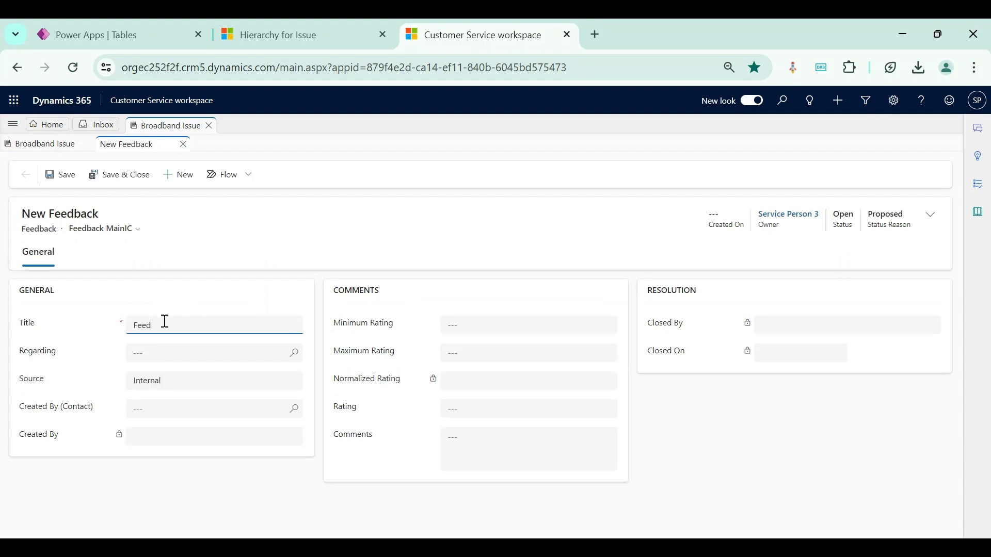
{"action": "type", "text": "back from service agent 2"}
{"action": "left_click", "coordinate": [173, 354]}
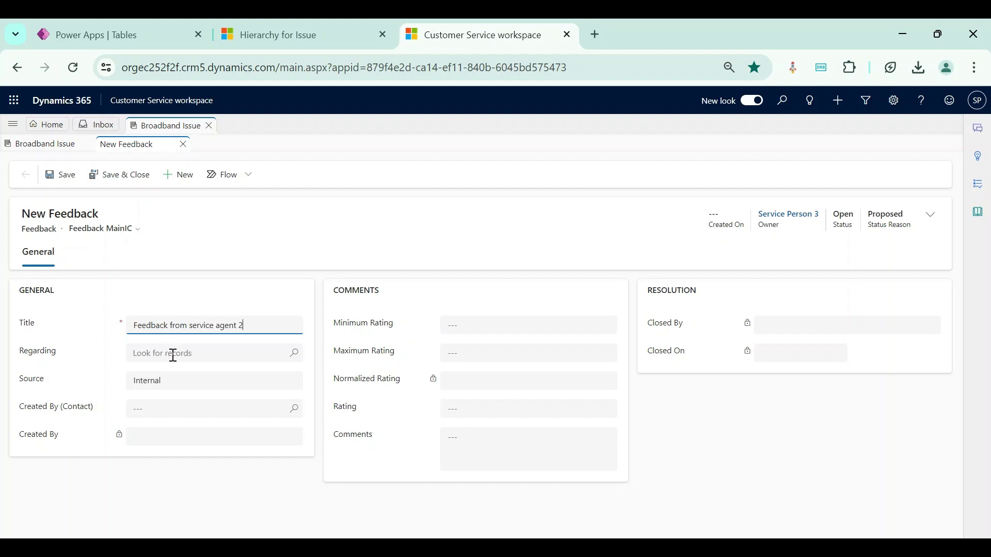
{"action": "left_click", "coordinate": [177, 226]}
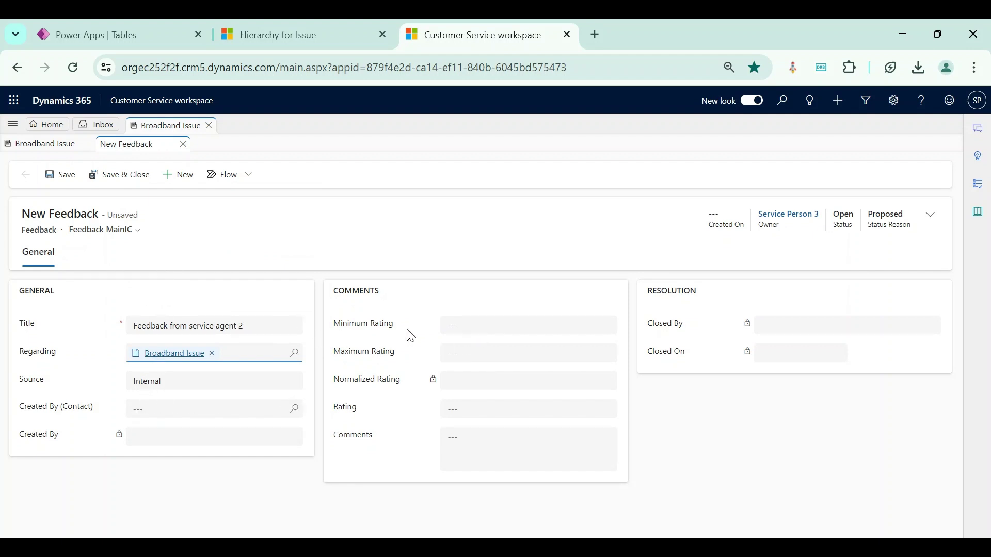
Give the second feedback a minimum rating of 1, a maximum of 10 and a rating of 9, and save it
{"action": "left_click", "coordinate": [451, 328]}
{"action": "type", "text": "1"}
{"action": "left_click", "coordinate": [474, 356]}
{"action": "type", "text": "10"}
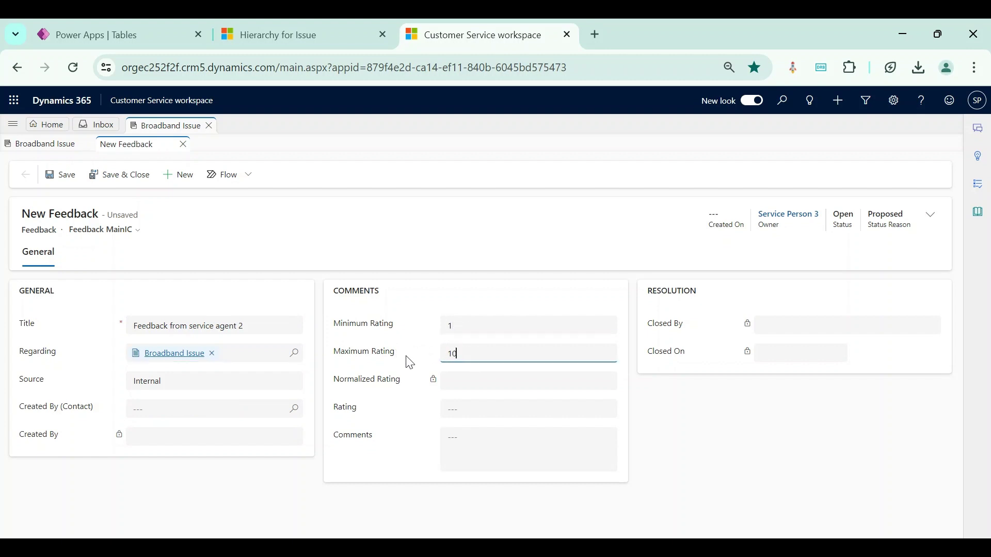
{"action": "left_click", "coordinate": [477, 415]}
{"action": "type", "text": "9"}
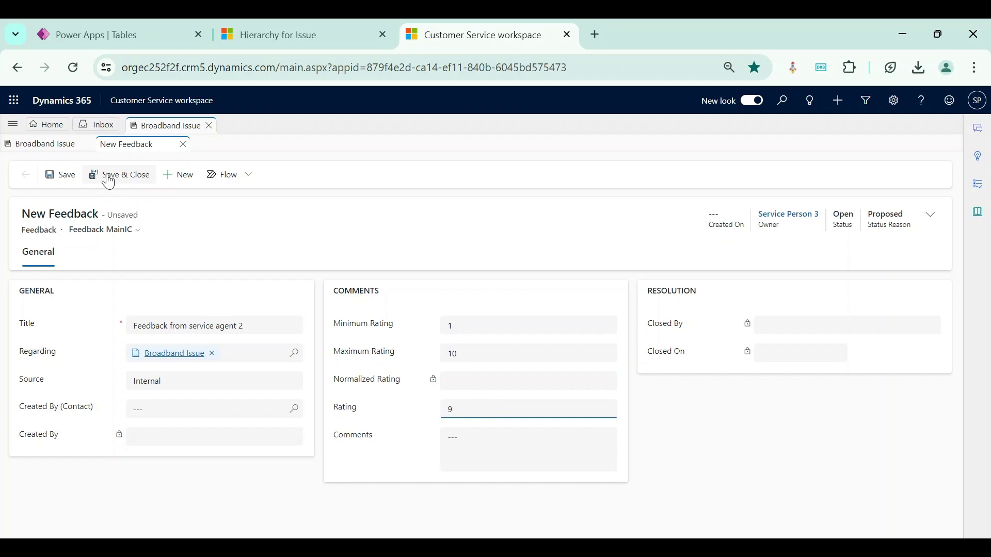
{"action": "left_click", "coordinate": [67, 178]}
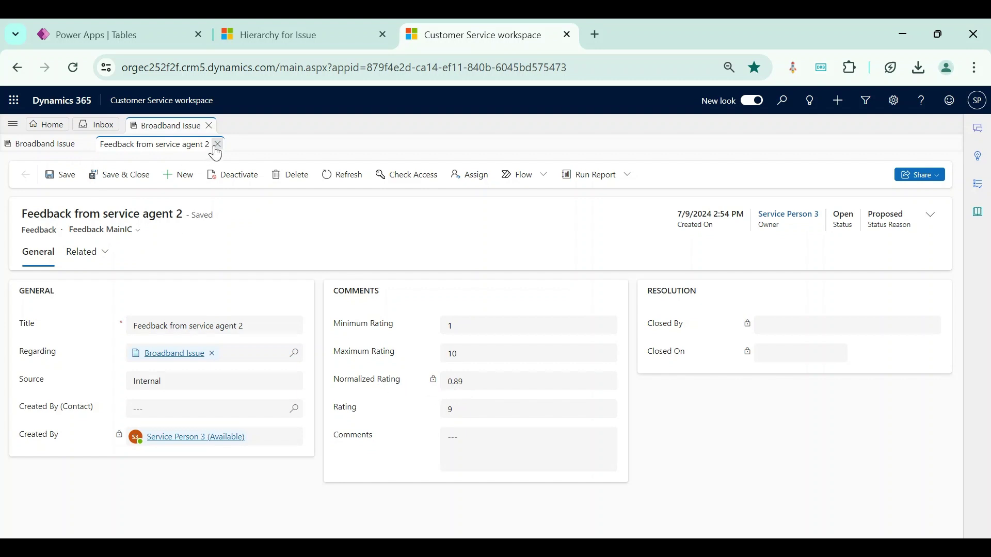
Return to the Broadband Issue article and recalculate its overall feedback rating
{"action": "left_click", "coordinate": [55, 147]}
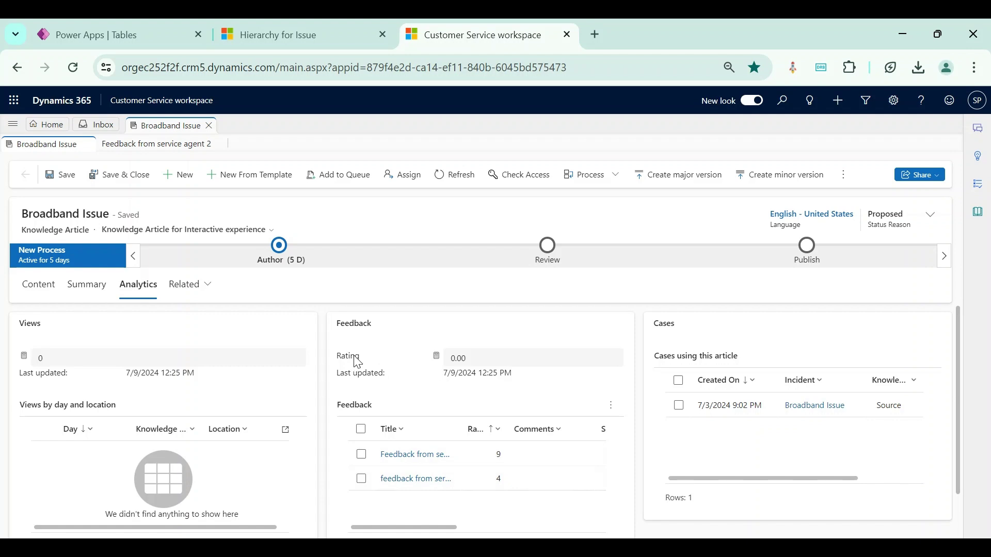
{"action": "left_click", "coordinate": [437, 358]}
{"action": "left_click", "coordinate": [466, 392]}
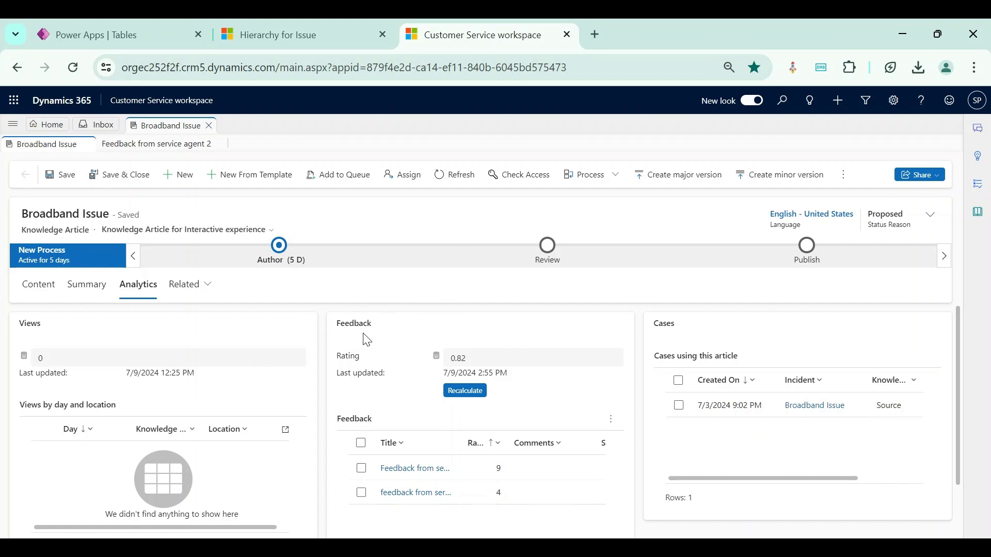
Switch to Power Apps and search all tables for "knowle"
{"action": "left_click", "coordinate": [122, 31]}
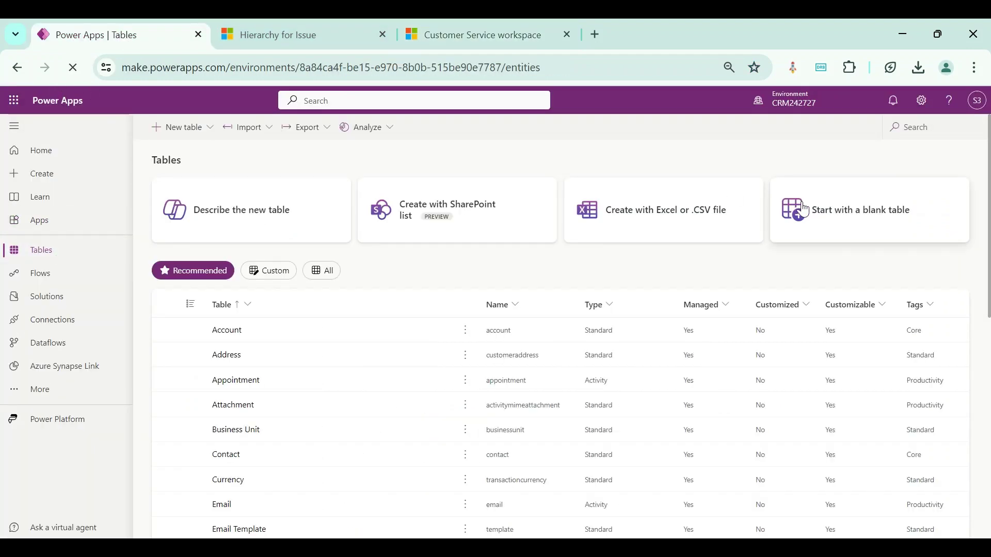
{"action": "left_click", "coordinate": [327, 270]}
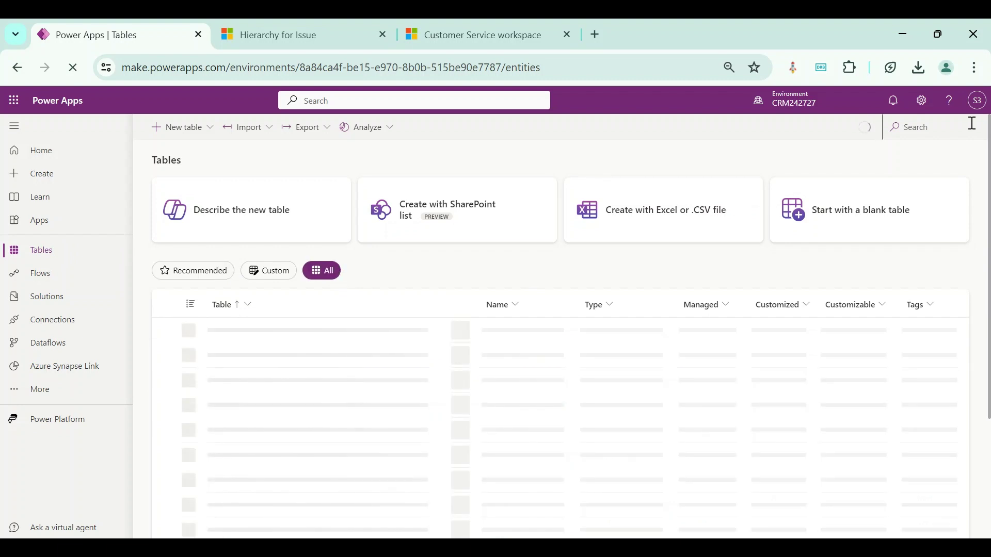
{"action": "left_click", "coordinate": [937, 133]}
{"action": "type", "text": "kn"}
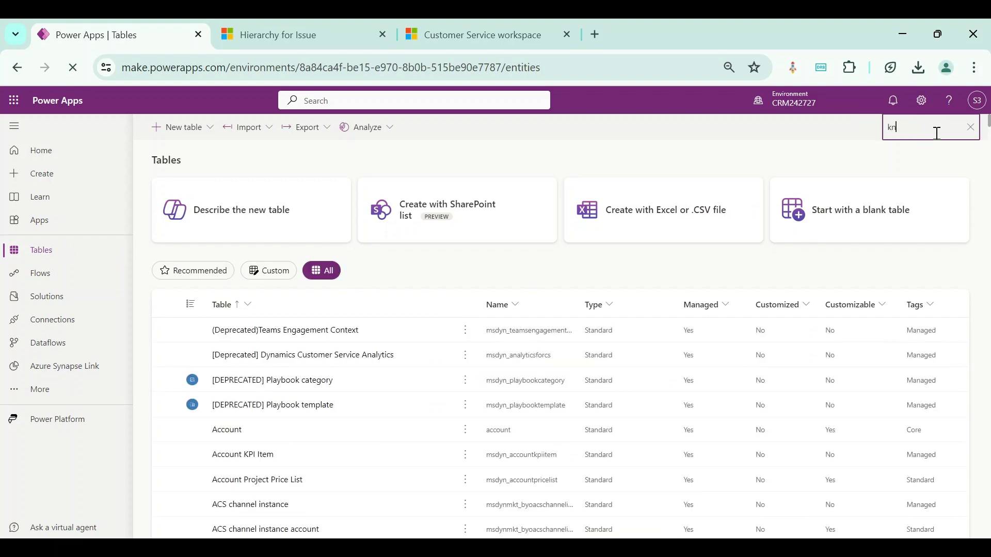
{"action": "type", "text": "owle"}
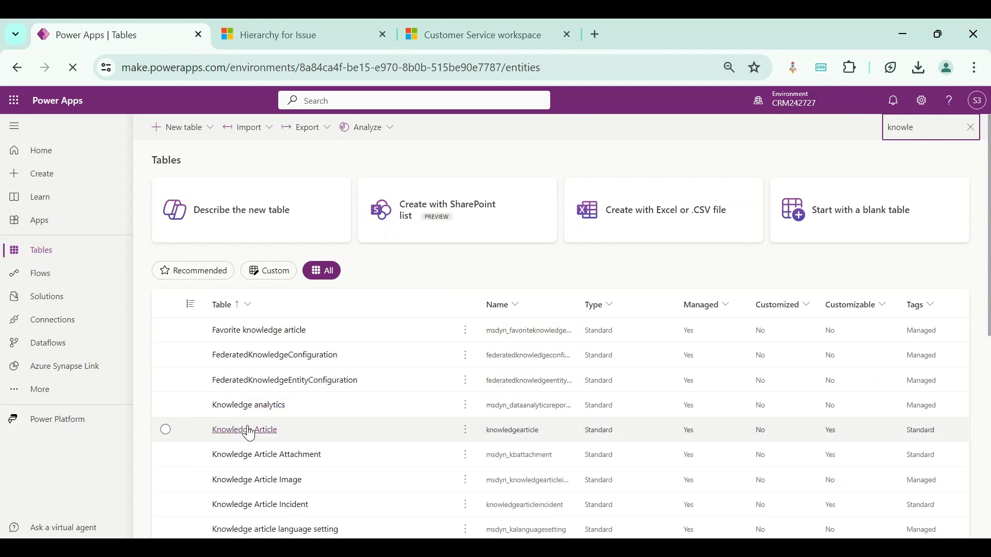
Check the Can be linked to feedback option in the Knowledge Article table's advanced properties and close them without saving
{"action": "left_click", "coordinate": [165, 430]}
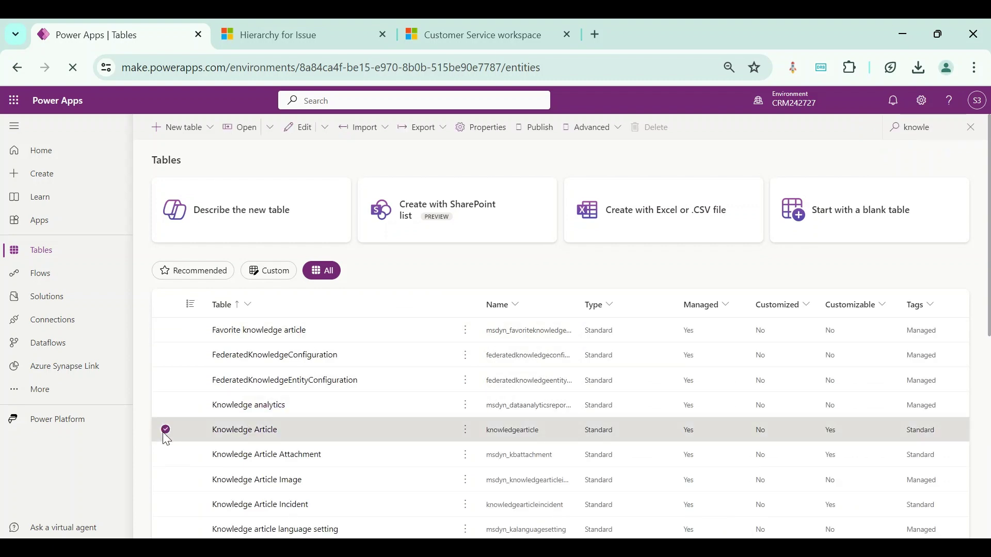
{"action": "left_click", "coordinate": [482, 127]}
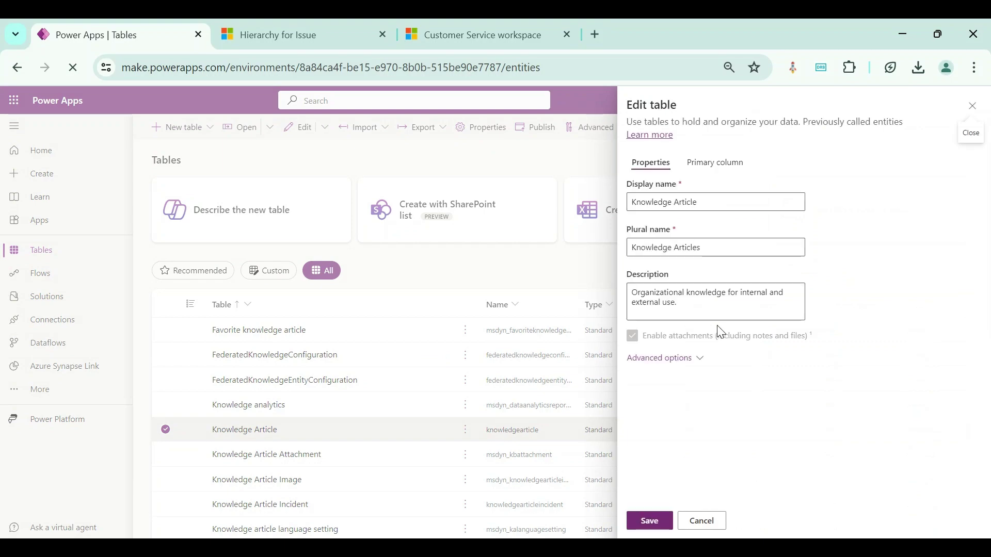
{"action": "left_click", "coordinate": [679, 362]}
{"action": "scroll", "coordinate": [864, 398], "scroll_direction": "down", "scroll_amount": 10}
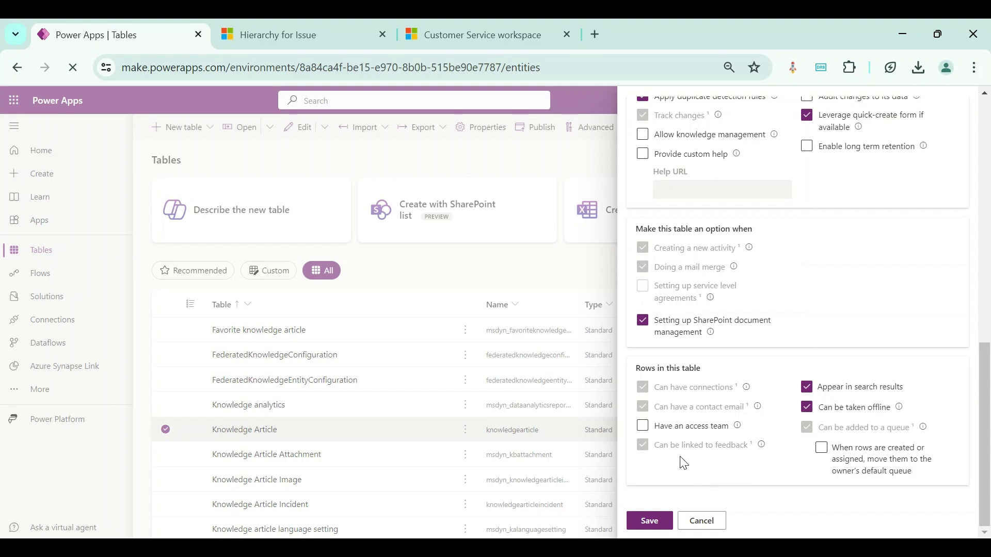
{"action": "left_click", "coordinate": [701, 520]}
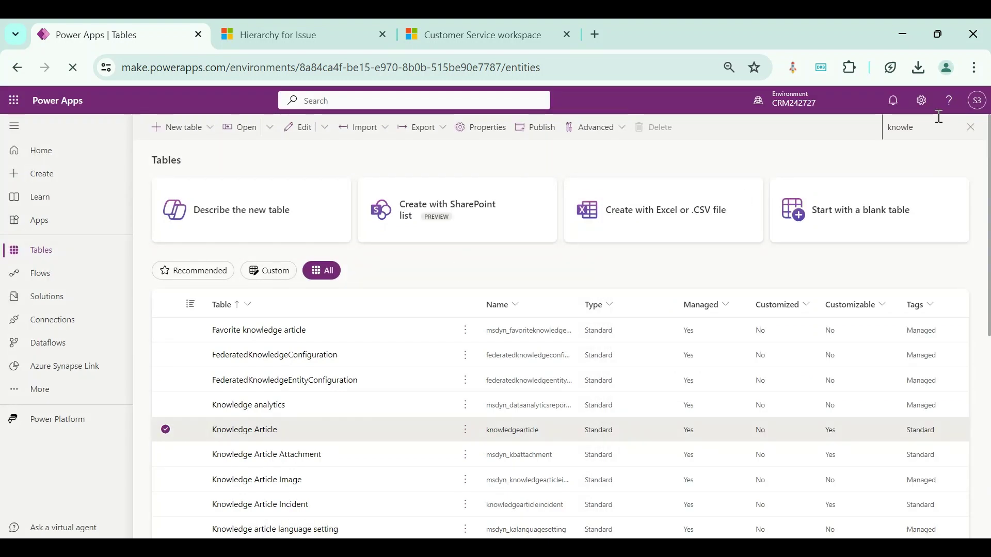
Search the tables for "case" and check the Can be linked to feedback option in the Case table's advanced properties
{"action": "double_click", "coordinate": [898, 127]}
{"action": "type", "text": "case"}
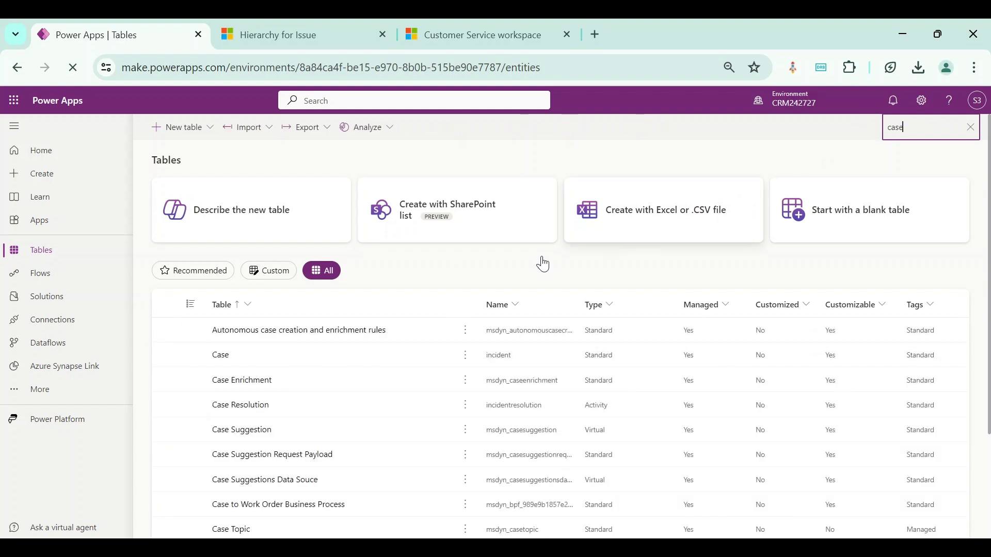
{"action": "left_click", "coordinate": [166, 357]}
{"action": "left_click", "coordinate": [165, 355]}
{"action": "left_click", "coordinate": [482, 127]}
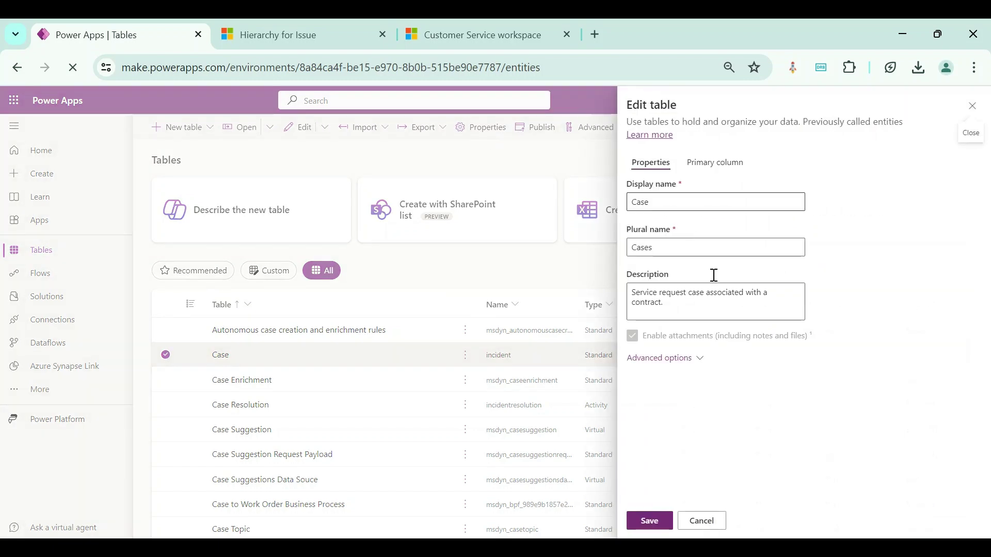
{"action": "left_click", "coordinate": [699, 364]}
{"action": "left_click", "coordinate": [700, 364]}
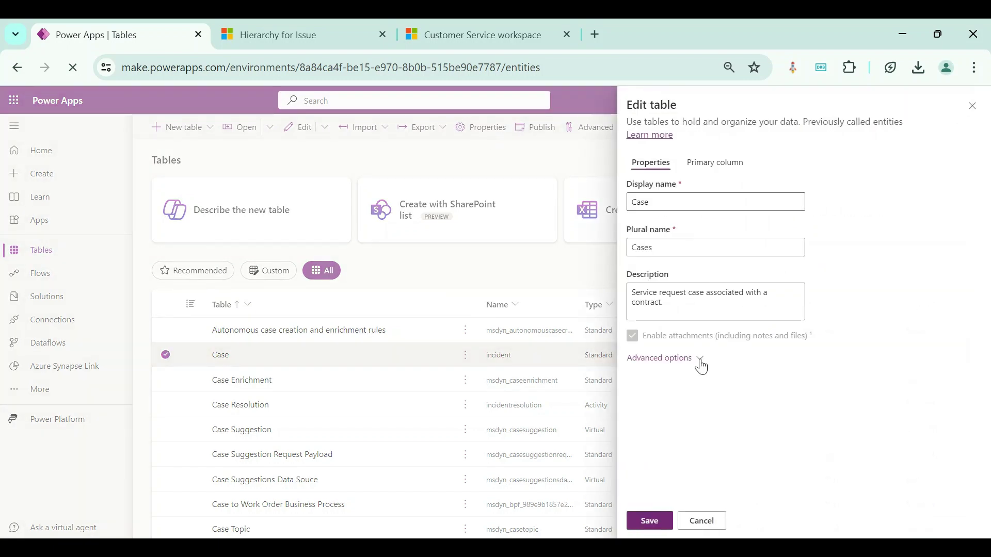
{"action": "left_click", "coordinate": [700, 364]}
{"action": "scroll", "coordinate": [699, 362], "scroll_direction": "down", "scroll_amount": 10}
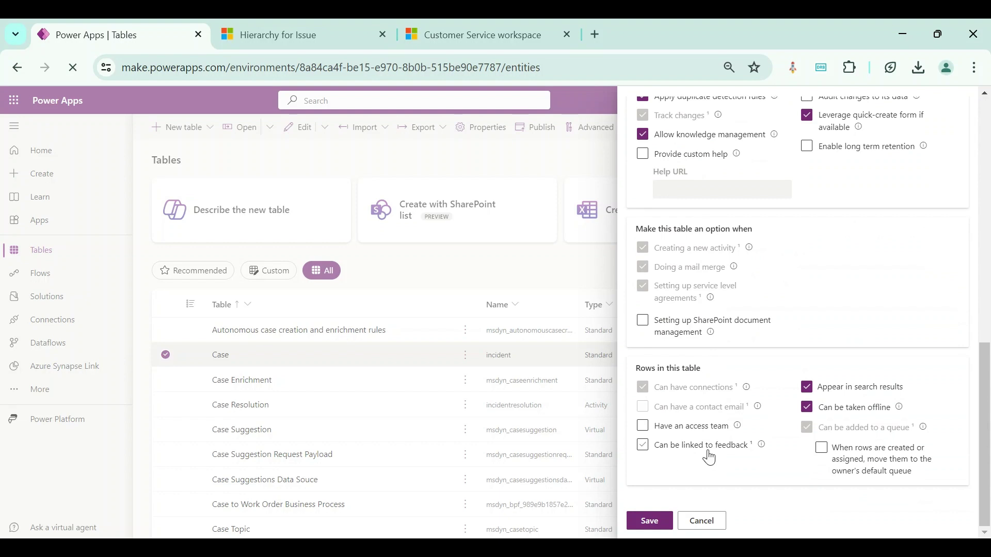
Enable Can be linked to feedback for the Case table, save the table properties and publish the table
{"action": "left_click", "coordinate": [644, 447]}
{"action": "left_click", "coordinate": [650, 521]}
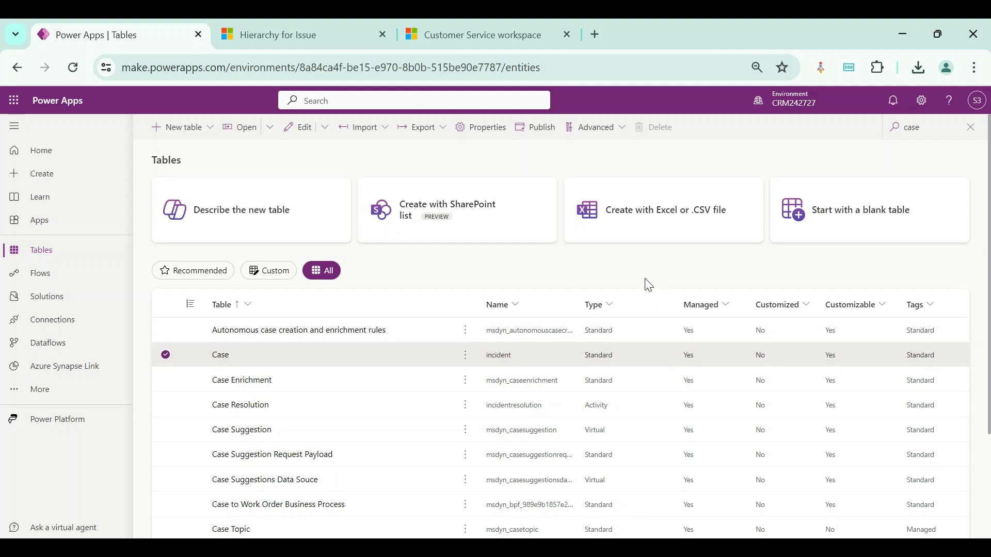
{"action": "left_click", "coordinate": [538, 129]}
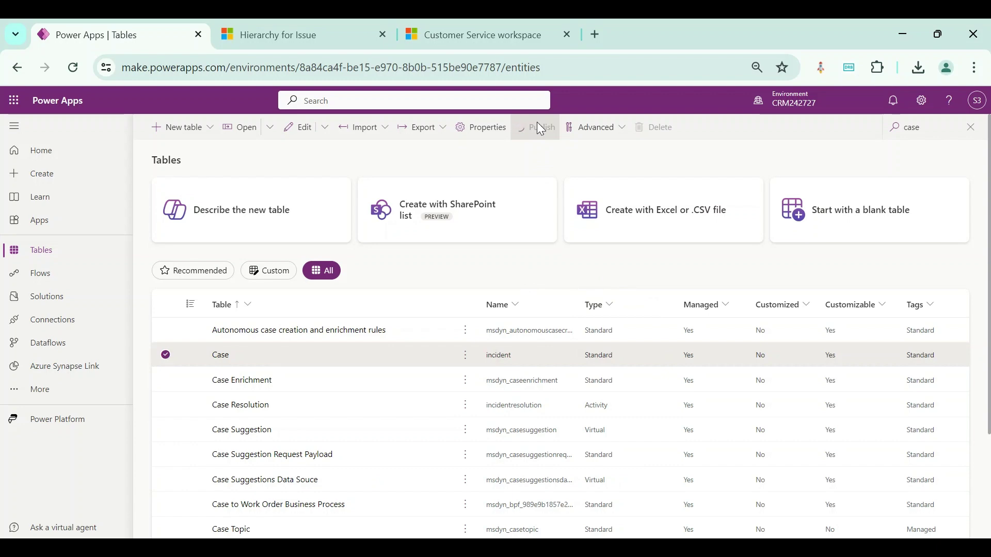
Switch to Customer Service workspace, open the Broadband Connection issue case without the customer details pane, and check its Attachments section
{"action": "left_click", "coordinate": [495, 38]}
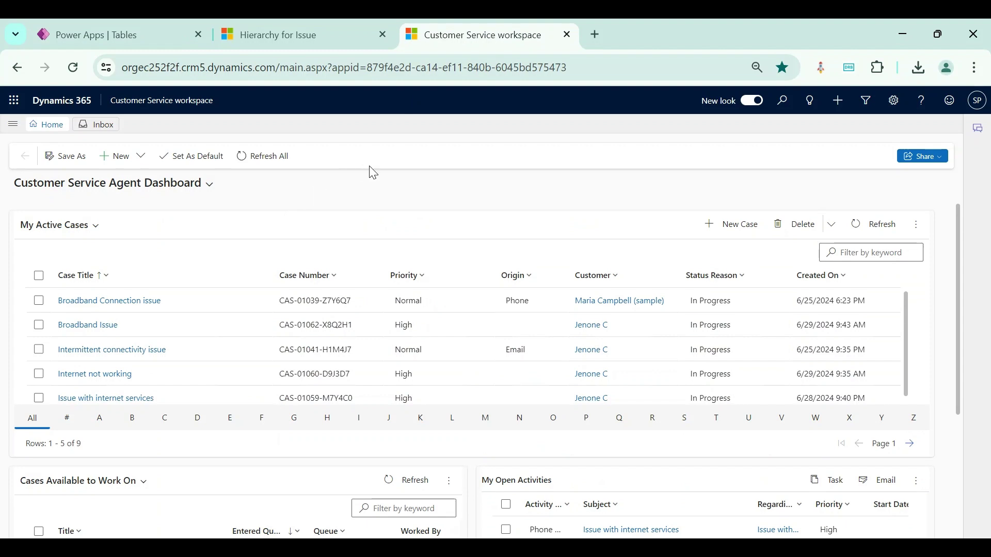
{"action": "left_click", "coordinate": [133, 304]}
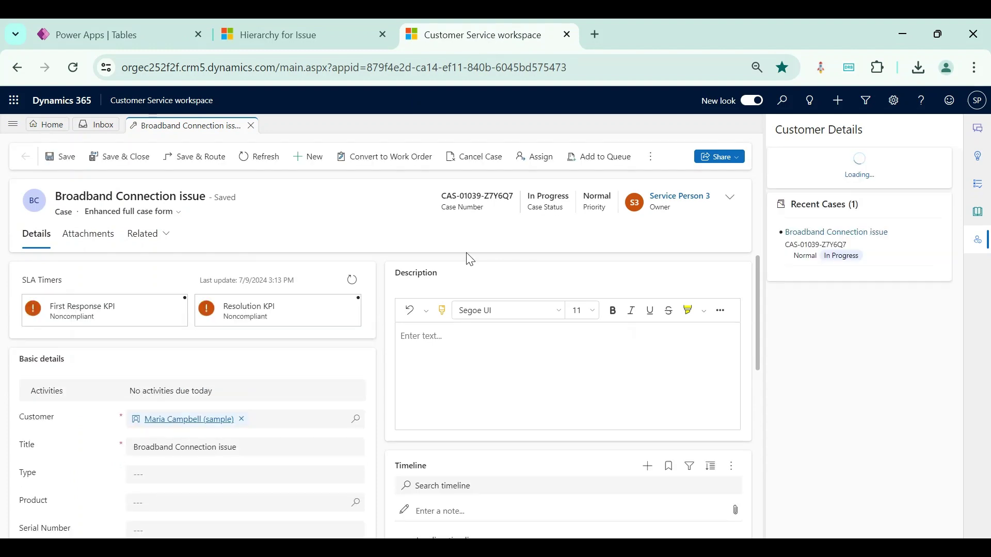
{"action": "left_click", "coordinate": [977, 240]}
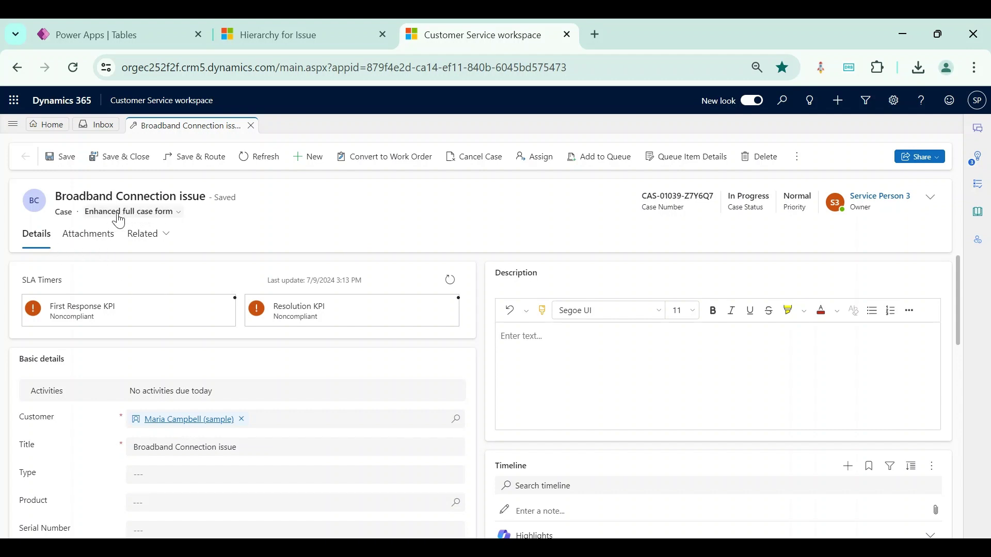
{"action": "left_click", "coordinate": [100, 239]}
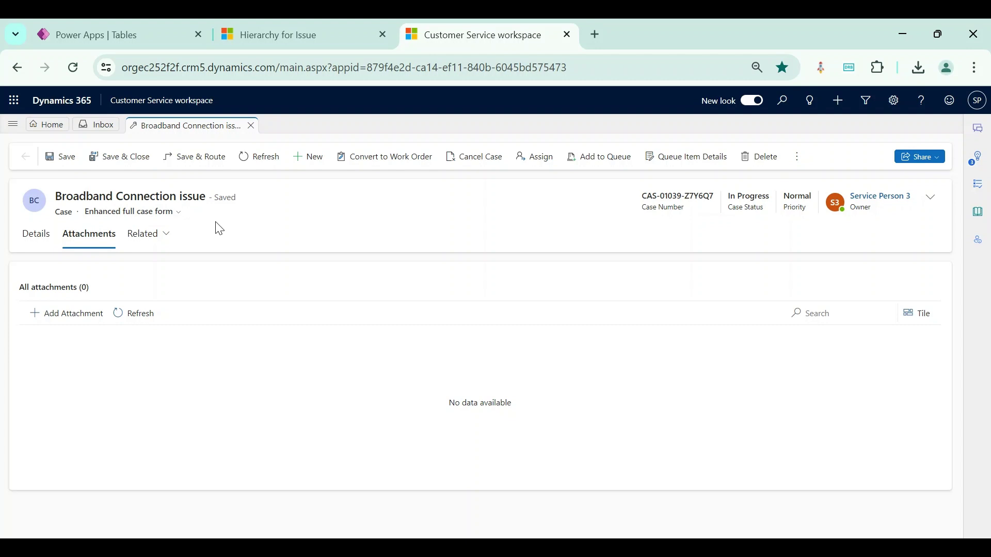
Switch to Power Apps and open the list of forms for the Case table
{"action": "left_click", "coordinate": [126, 37]}
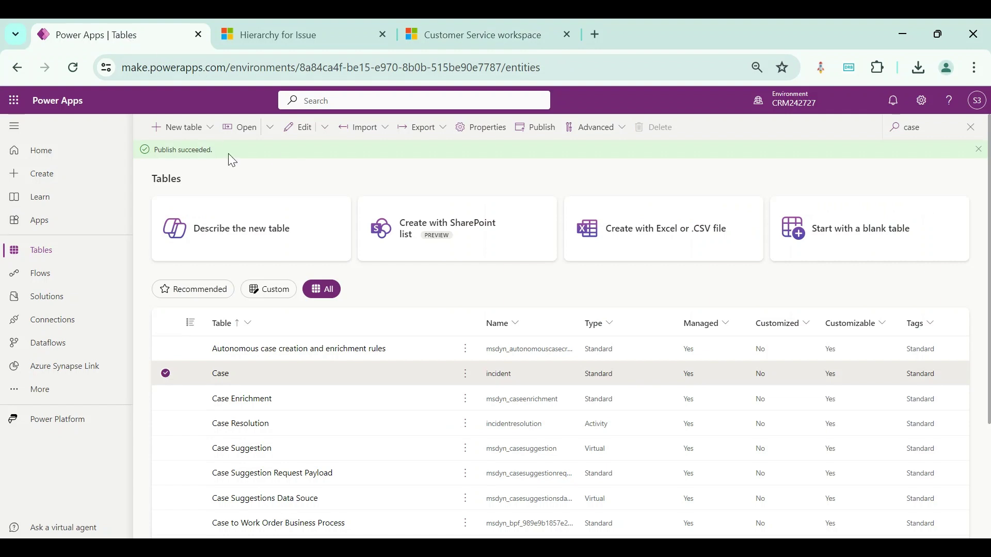
{"action": "left_click", "coordinate": [223, 375]}
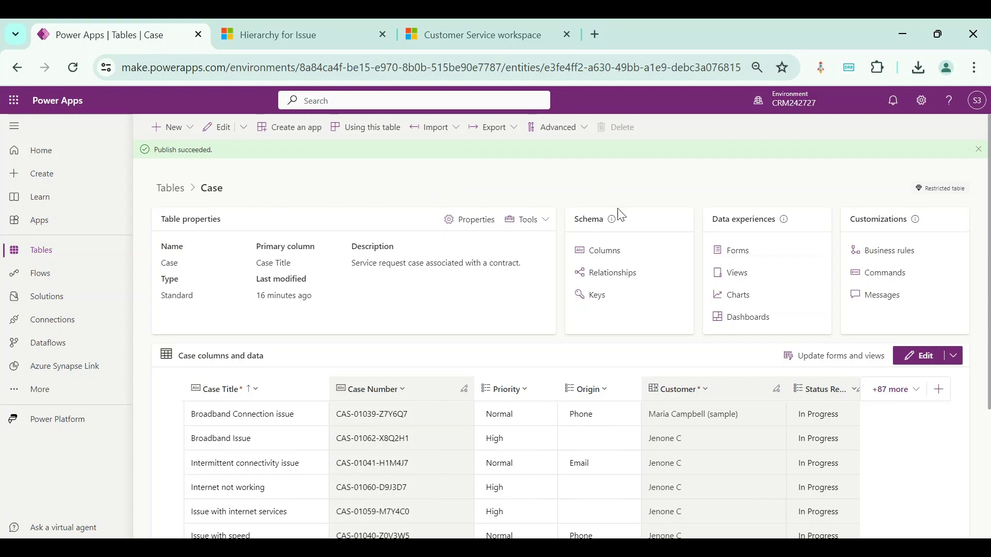
{"action": "left_click", "coordinate": [729, 251]}
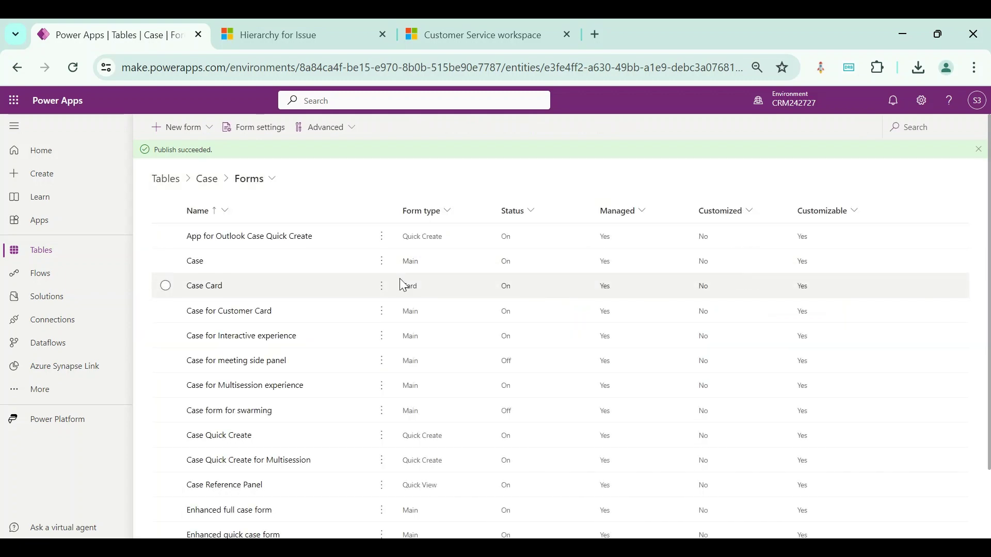
Check which form the Broadband Connection issue case uses and open the Enhanced full case form for editing in a new tab
{"action": "left_click", "coordinate": [491, 34]}
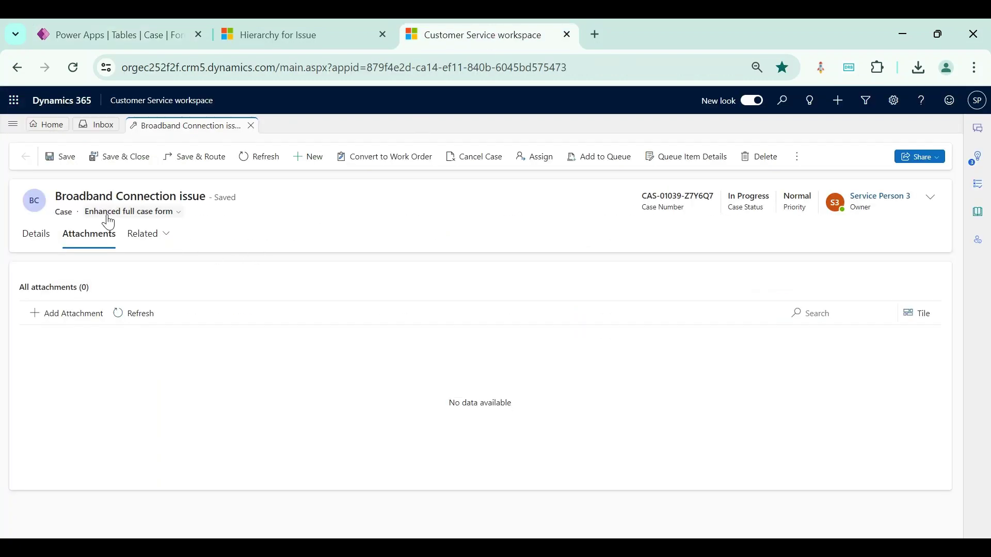
{"action": "left_click", "coordinate": [121, 38]}
{"action": "scroll", "coordinate": [258, 315], "scroll_direction": "down", "scroll_amount": 2}
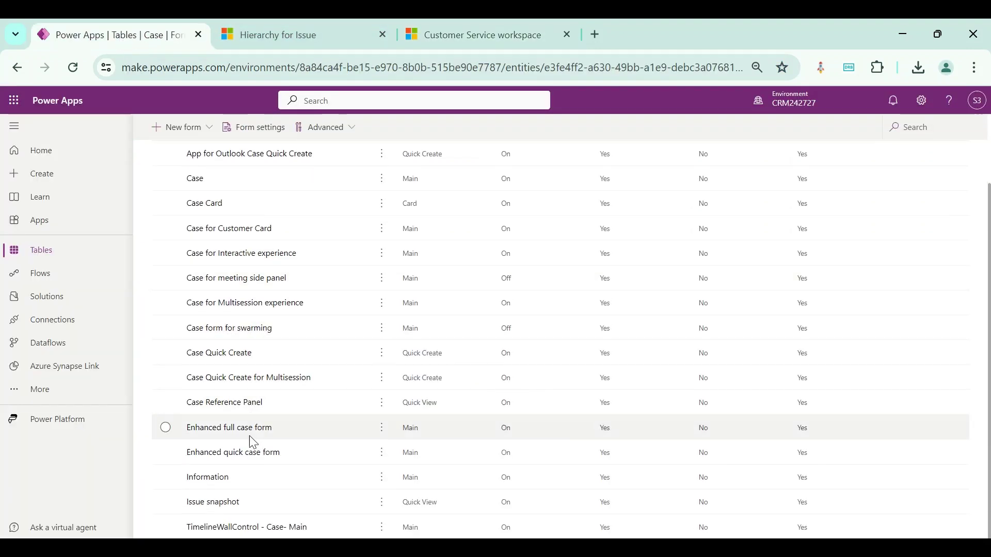
{"action": "left_click", "coordinate": [381, 428]}
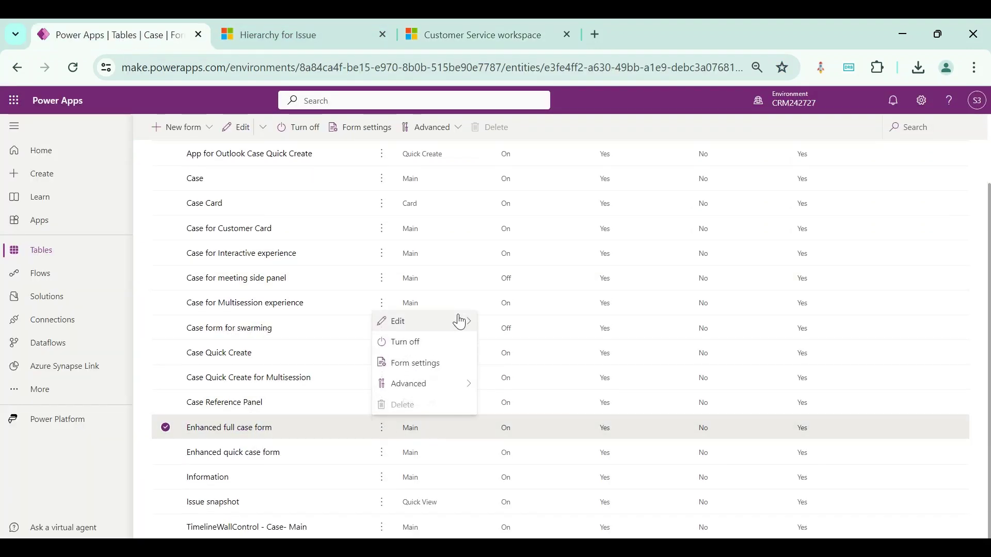
{"action": "left_click", "coordinate": [472, 321]}
{"action": "left_click", "coordinate": [509, 339]}
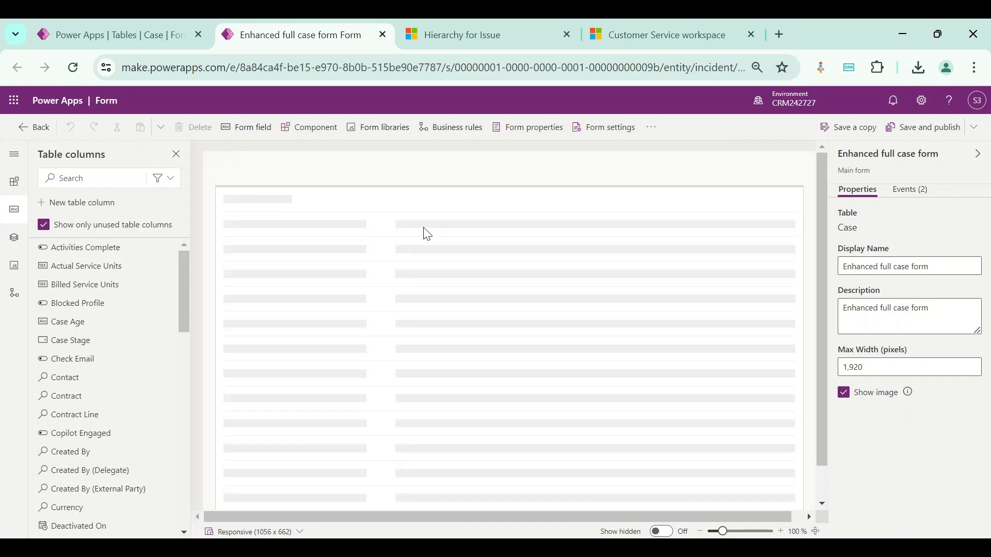
Add a 1-column tab after the Attachments tab on the Enhanced full case form
{"action": "left_click", "coordinate": [282, 237]}
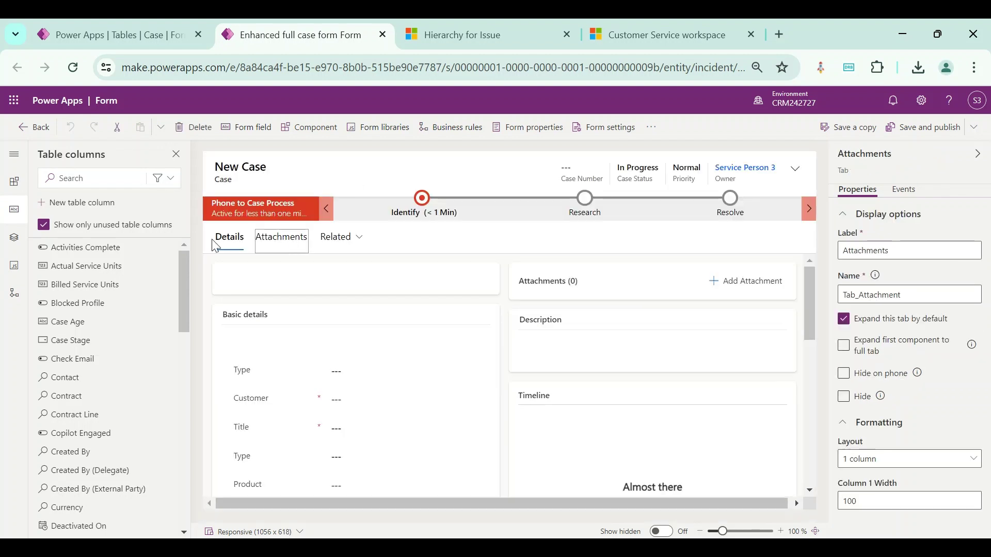
{"action": "left_click", "coordinate": [16, 190]}
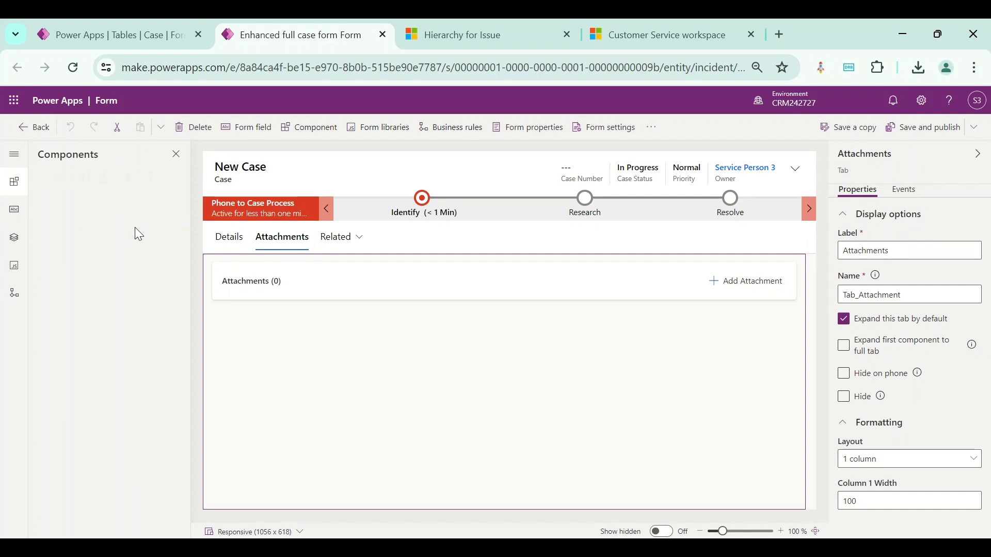
{"action": "left_click", "coordinate": [14, 191]}
{"action": "left_click", "coordinate": [14, 191]}
{"action": "left_click", "coordinate": [14, 182]}
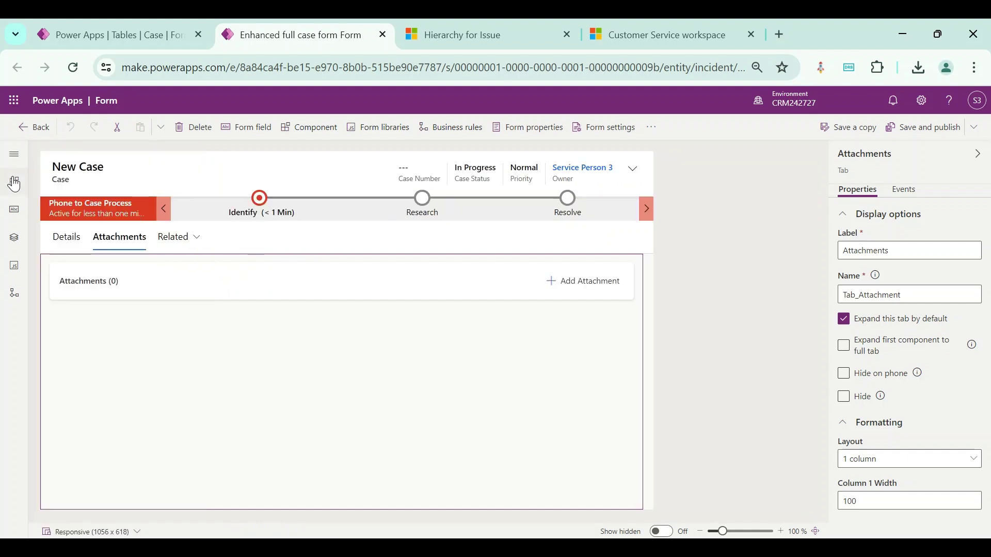
{"action": "left_click", "coordinate": [14, 181]}
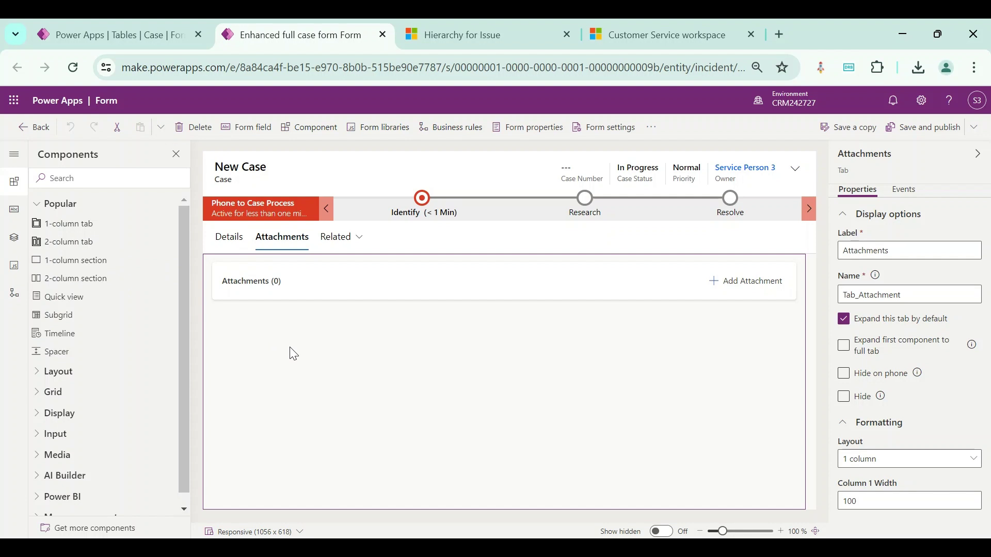
{"action": "left_click", "coordinate": [93, 230]}
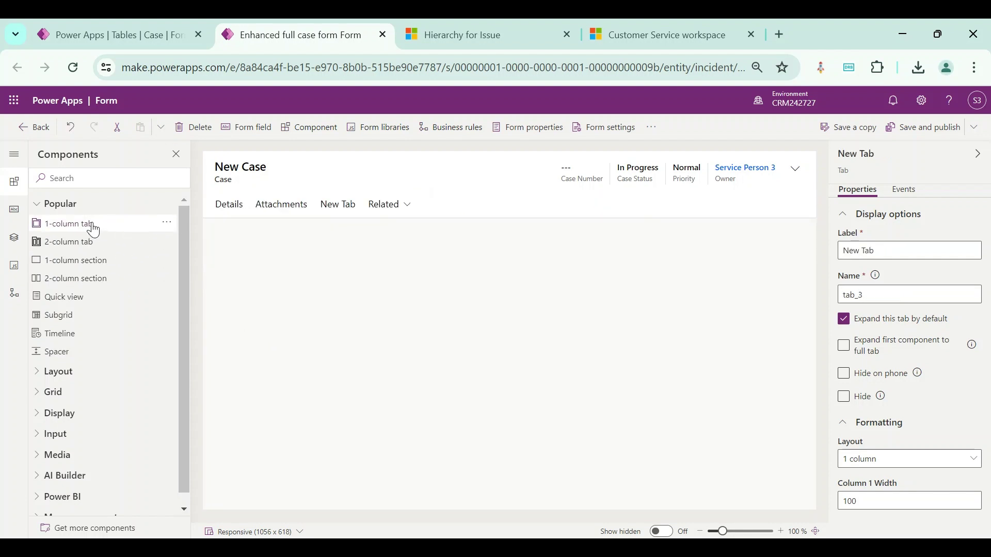
Label the new form tab Feedback and turn off Expand this tab by default
{"action": "left_click", "coordinate": [883, 253]}
{"action": "left_click_drag", "start_coordinate": [884, 253], "coordinate": [824, 251]}
{"action": "type", "text": "Feedback"}
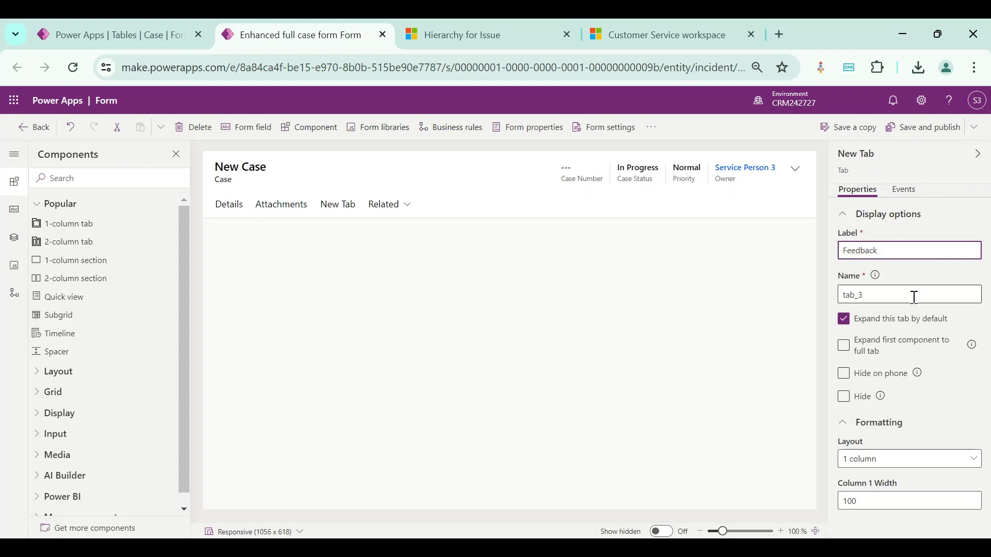
{"action": "left_click", "coordinate": [851, 322]}
{"action": "left_click", "coordinate": [851, 322]}
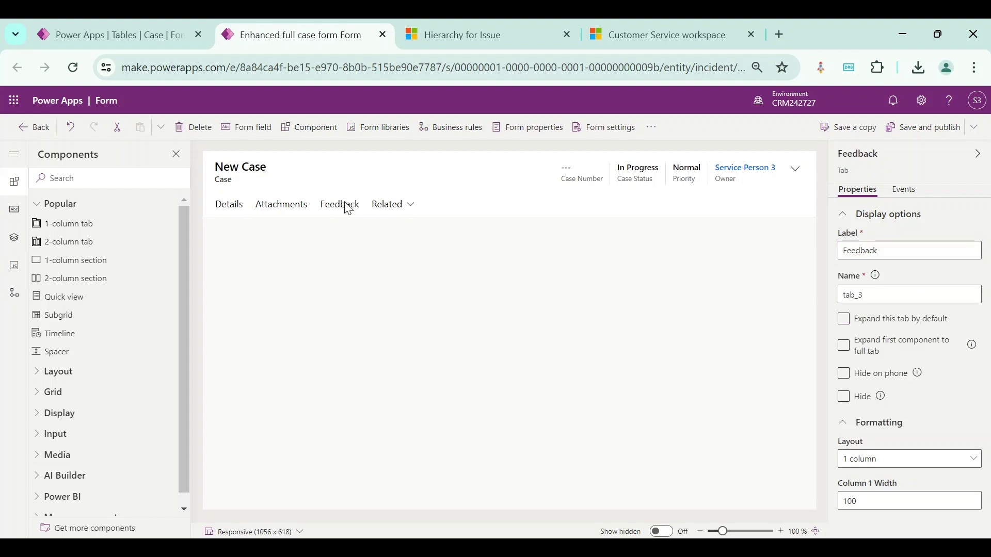
Add a subgrid to the Feedback tab's section showing related Feedback (Regarding) records with the Active Feedback default view
{"action": "left_click", "coordinate": [341, 205]}
{"action": "left_click", "coordinate": [324, 243]}
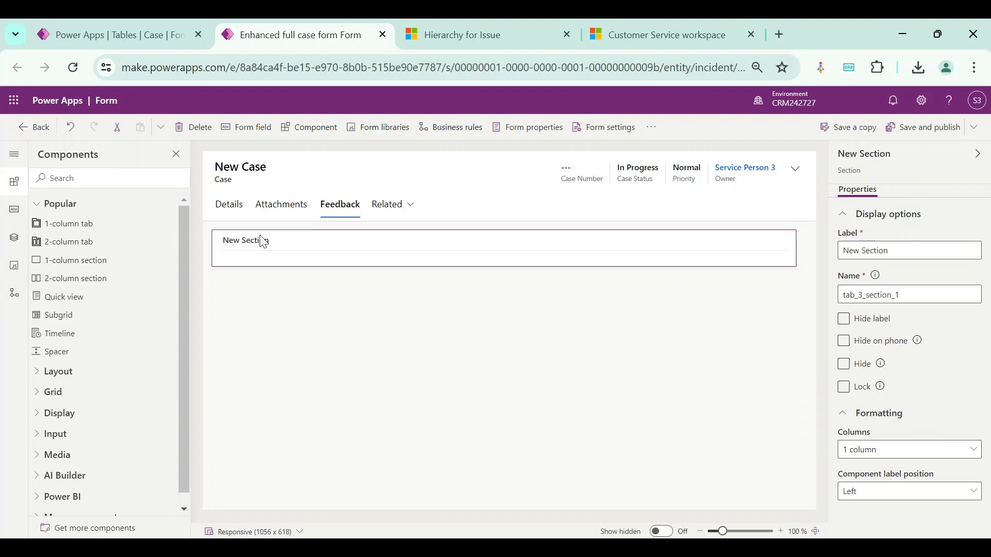
{"action": "left_click", "coordinate": [80, 316]}
{"action": "left_click", "coordinate": [205, 217]}
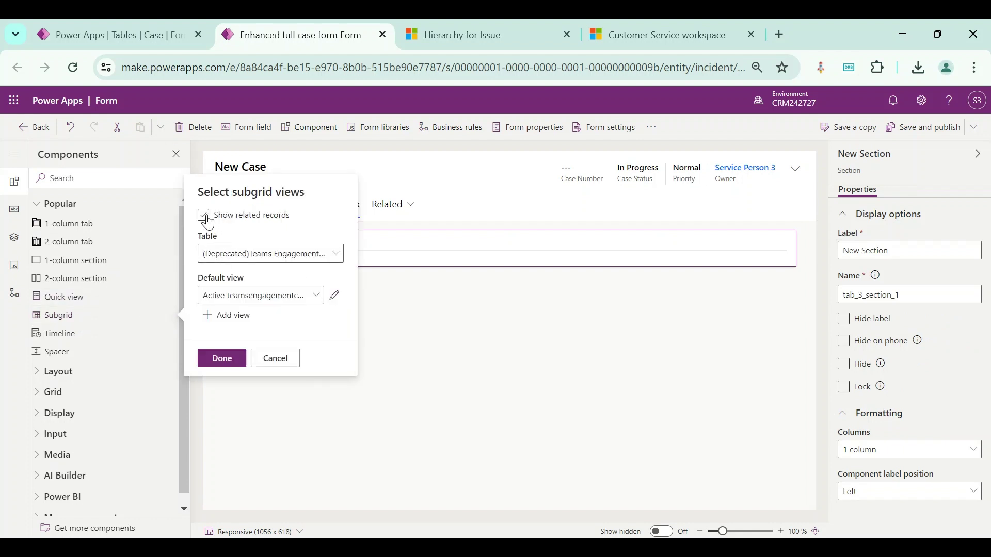
{"action": "left_click", "coordinate": [336, 255]}
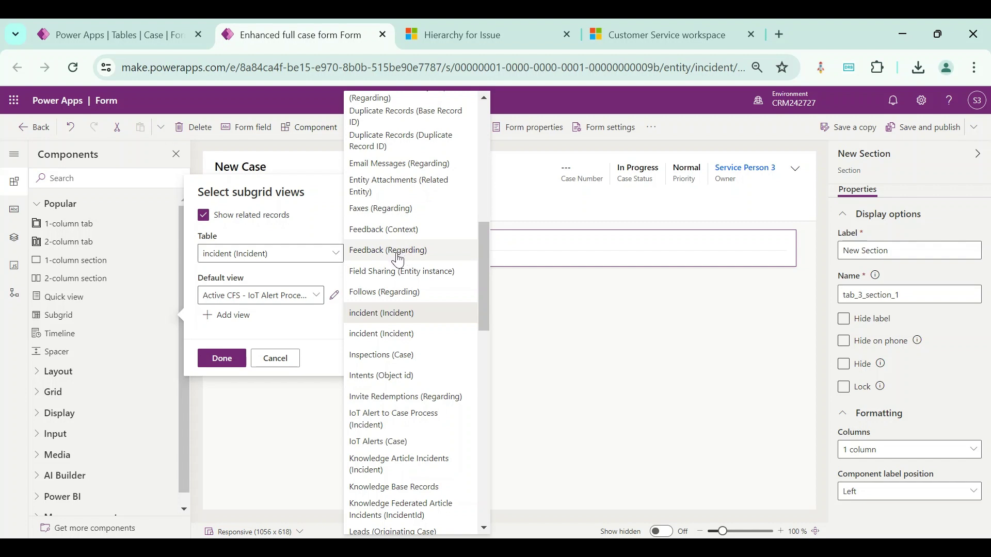
{"action": "key", "text": "Escape"}
{"action": "key", "text": "Up"}
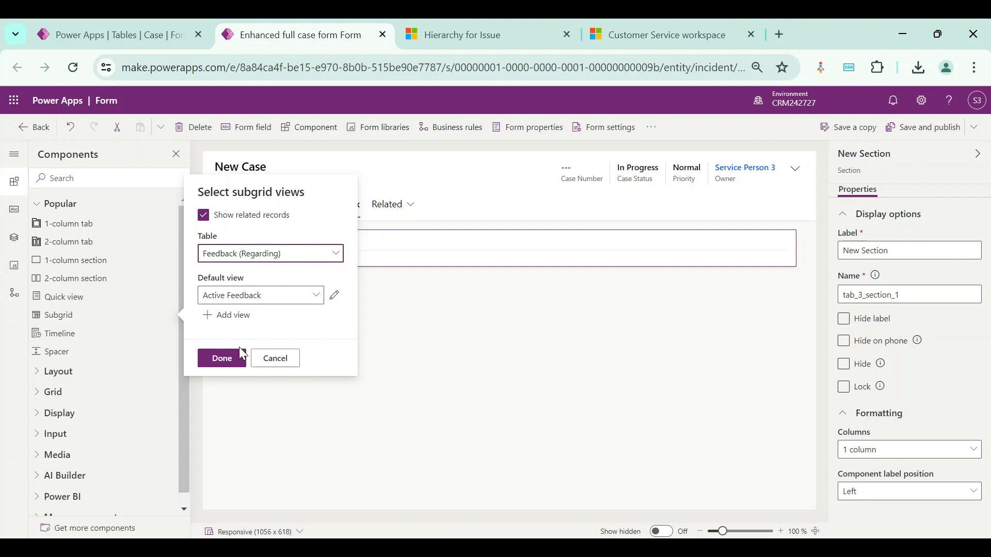
{"action": "left_click", "coordinate": [238, 363]}
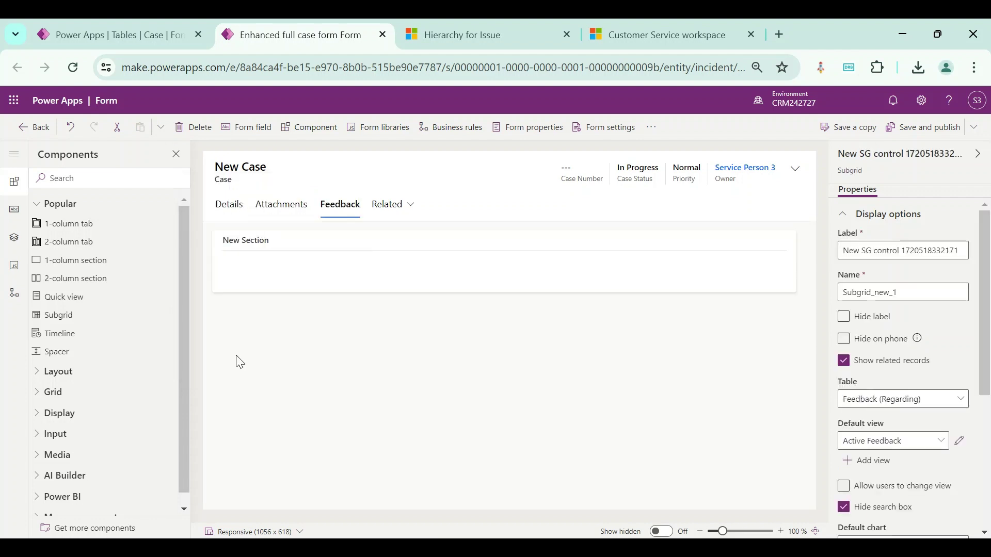
Hide the labels of the Feedback tab's section and subgrid, and save and publish the form
{"action": "left_click", "coordinate": [392, 245]}
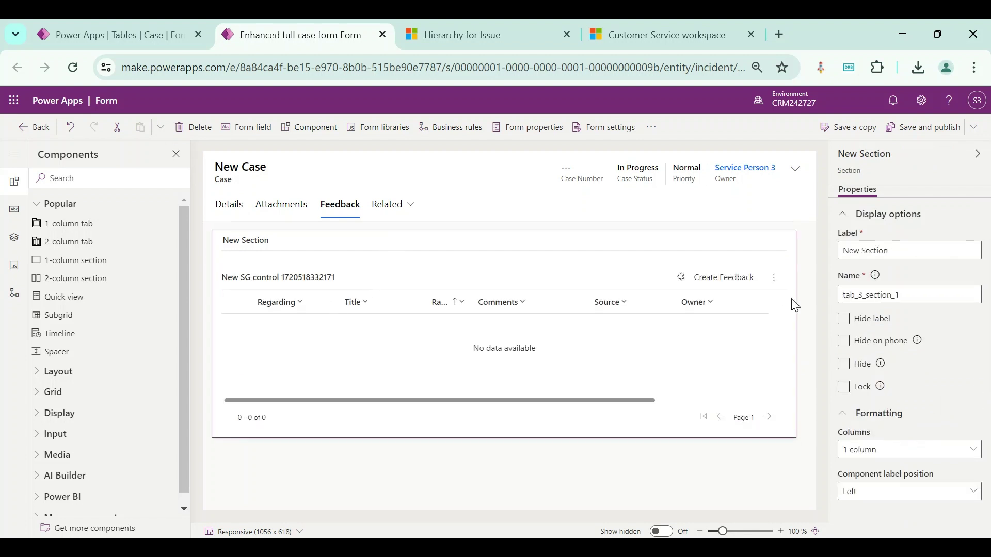
{"action": "left_click", "coordinate": [844, 319]}
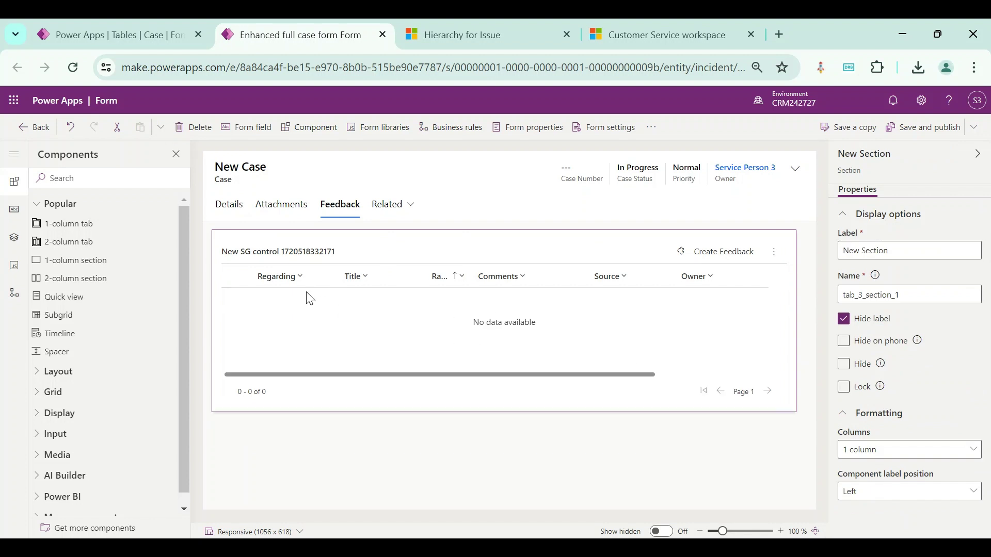
{"action": "left_click", "coordinate": [297, 252]}
{"action": "left_click", "coordinate": [843, 317]}
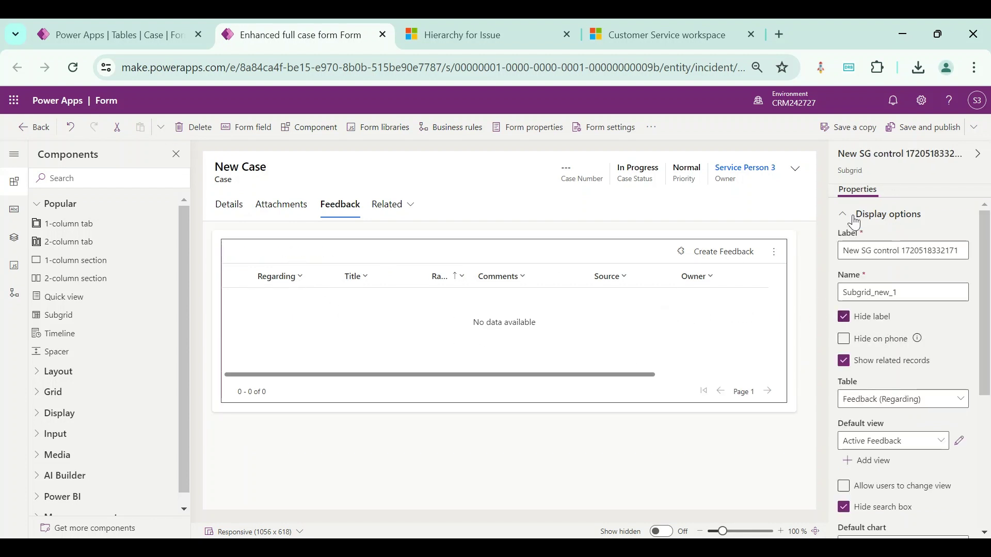
{"action": "left_click", "coordinate": [940, 132]}
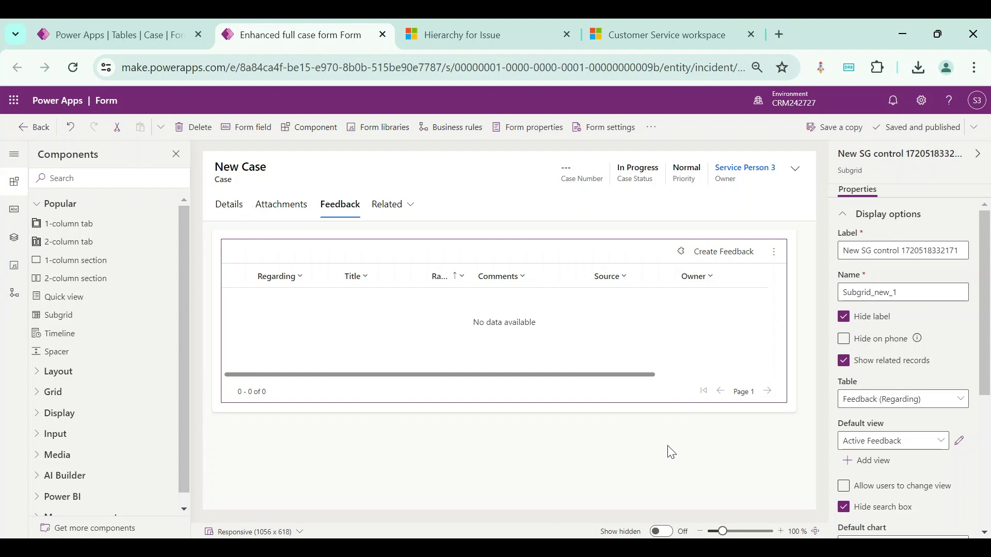
Switch to Customer Service workspace, reload it, and open the Broadband Connection issue case's Feedback tab without the customer details pane
{"action": "left_click", "coordinate": [646, 33]}
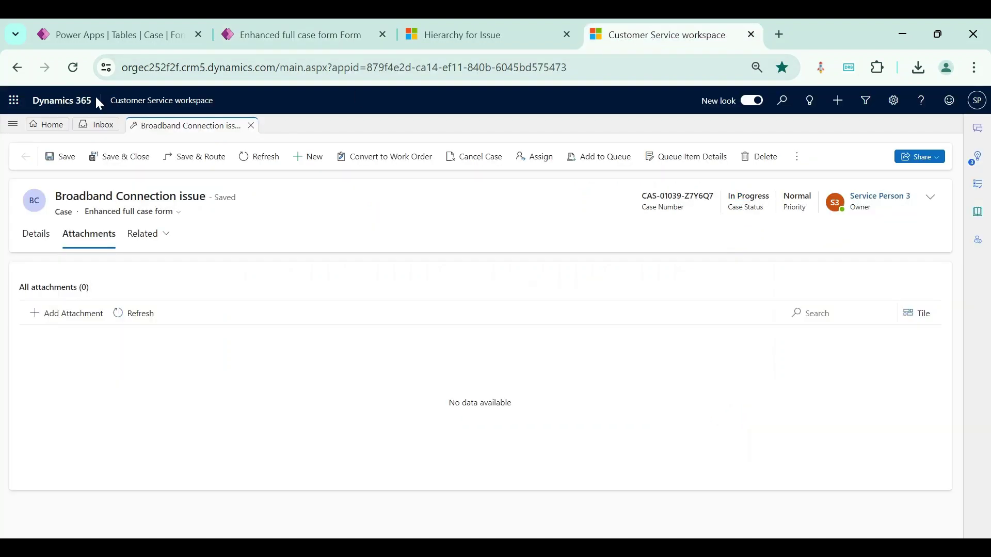
{"action": "left_click", "coordinate": [73, 68]}
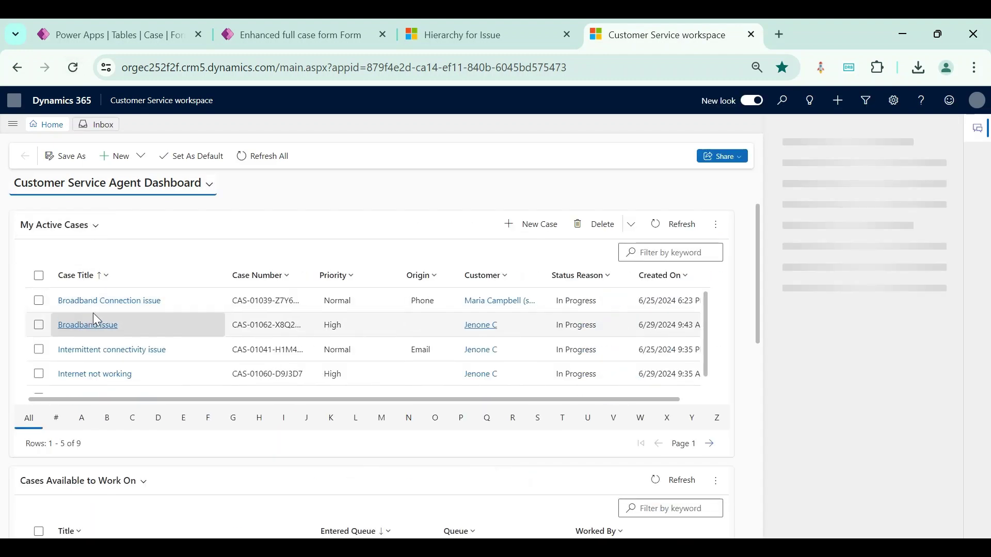
{"action": "left_click", "coordinate": [106, 308]}
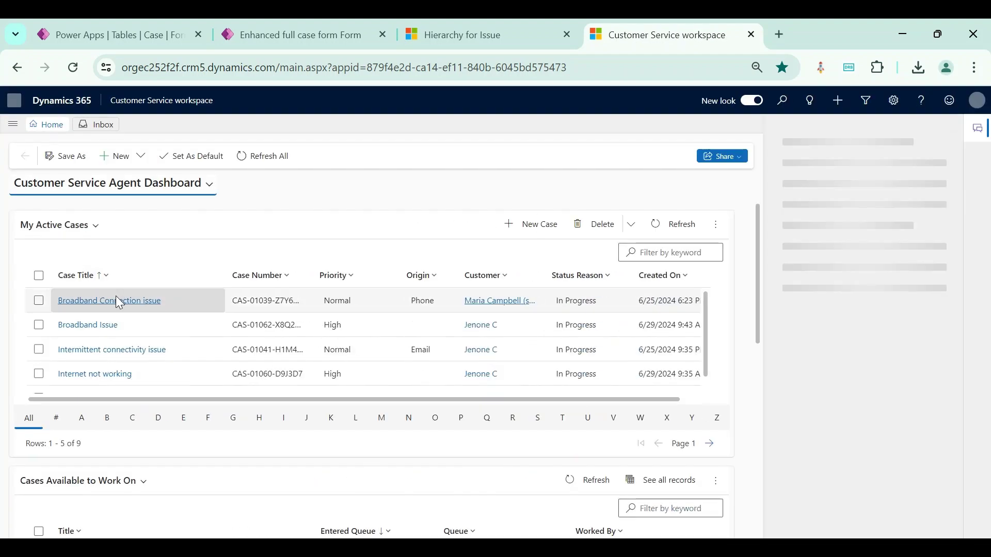
{"action": "left_click", "coordinate": [116, 296]}
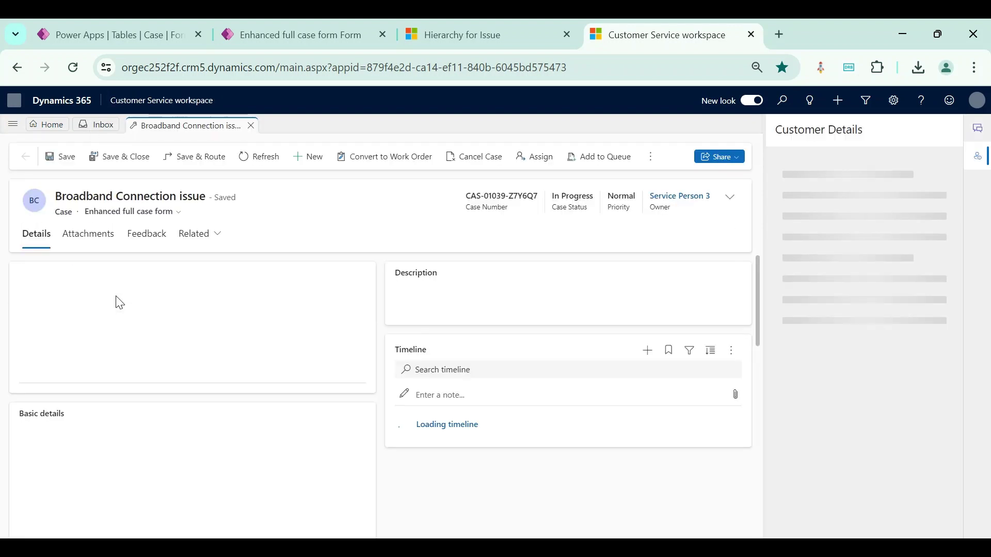
{"action": "left_click", "coordinate": [148, 239]}
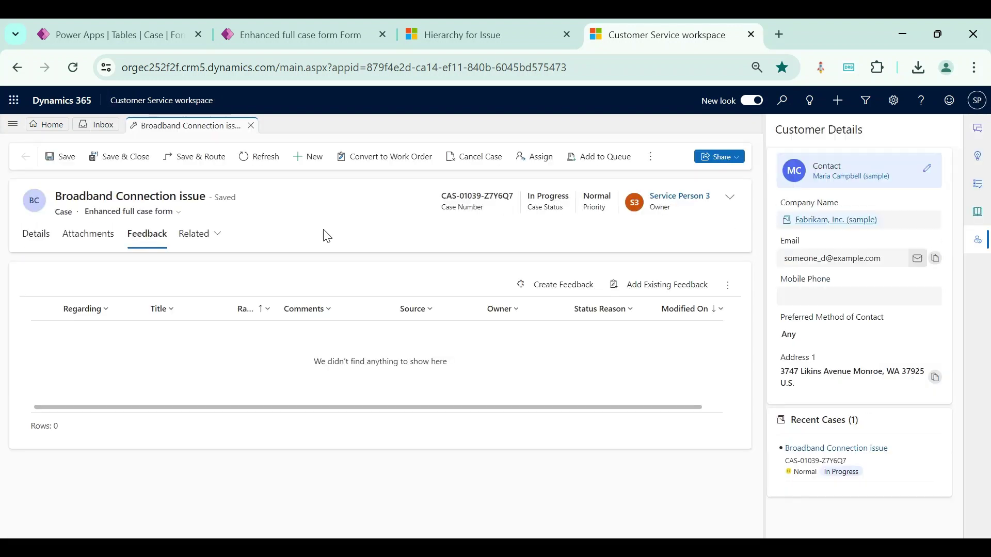
{"action": "left_click", "coordinate": [977, 244]}
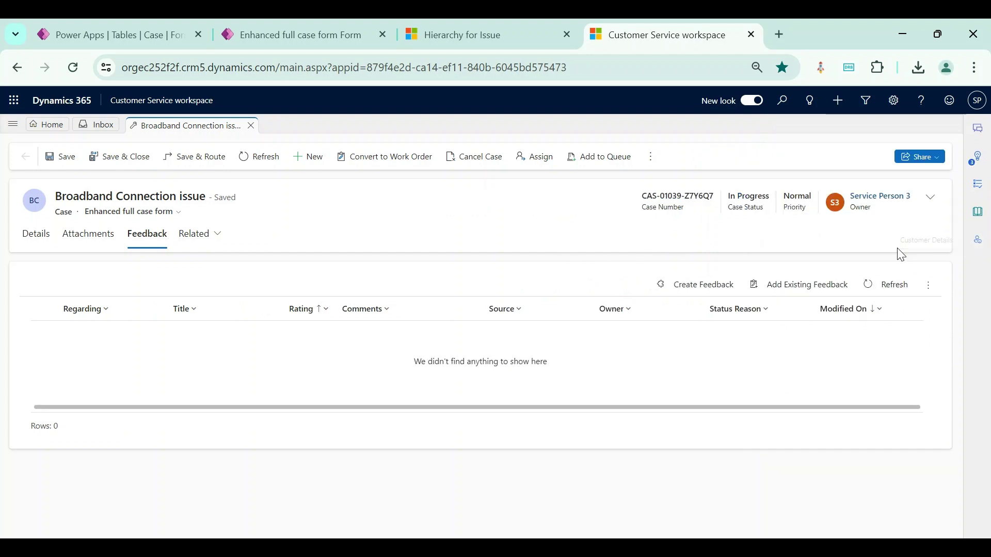